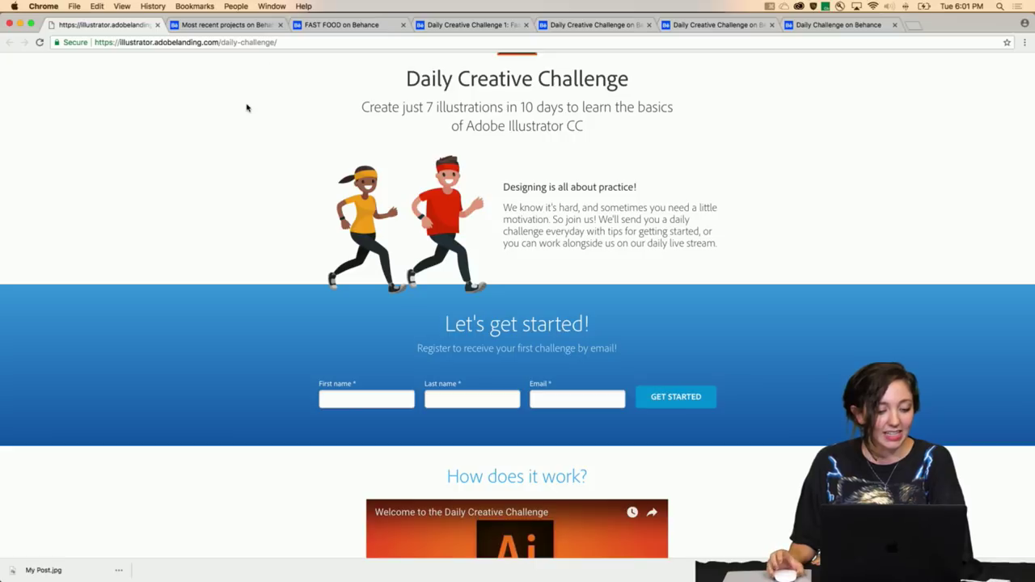
Scroll the Daily Creative Challenge page past the steps and examples to the support section
{"action": "scroll", "coordinate": [248, 108], "scroll_direction": "down", "scroll_amount": 2}
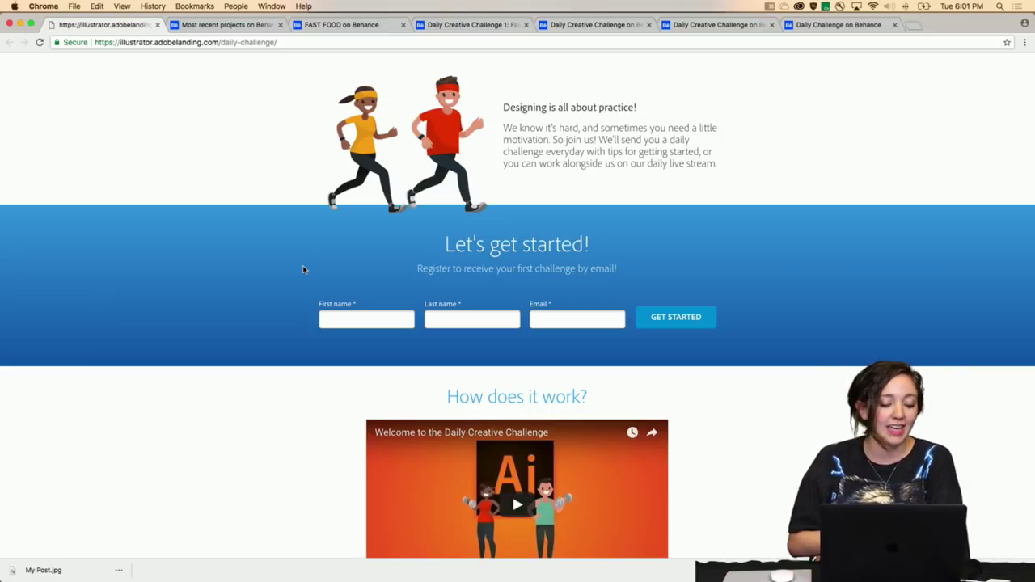
{"action": "scroll", "coordinate": [304, 269], "scroll_direction": "down", "scroll_amount": 10}
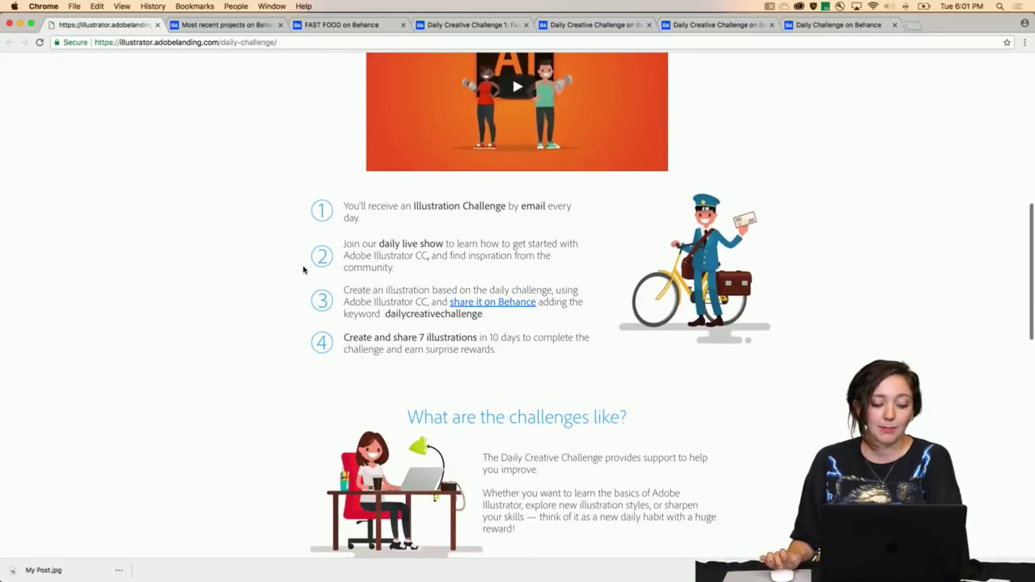
{"action": "scroll", "coordinate": [303, 269], "scroll_direction": "down", "scroll_amount": 1}
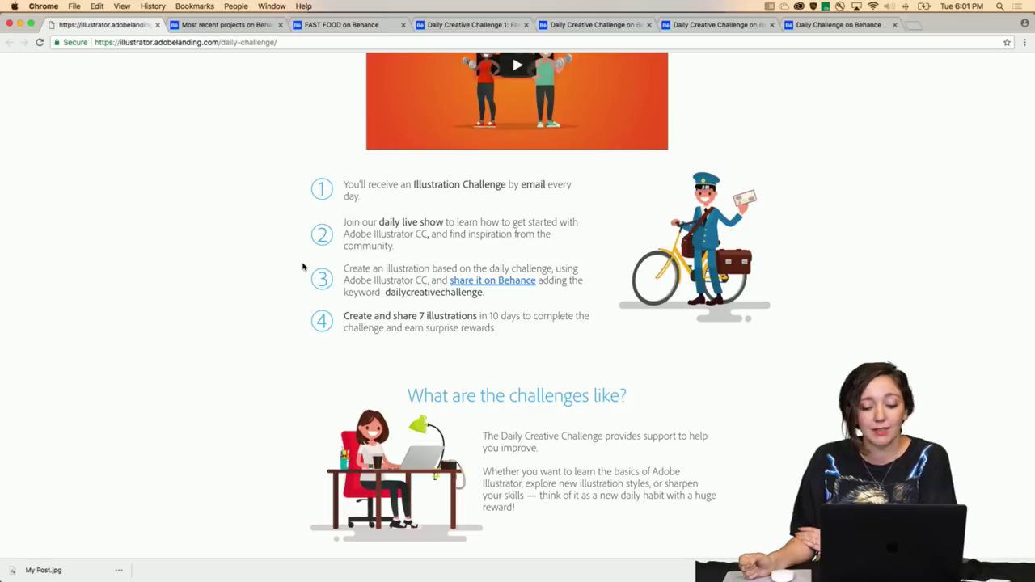
{"action": "scroll", "coordinate": [293, 261], "scroll_direction": "down", "scroll_amount": 3}
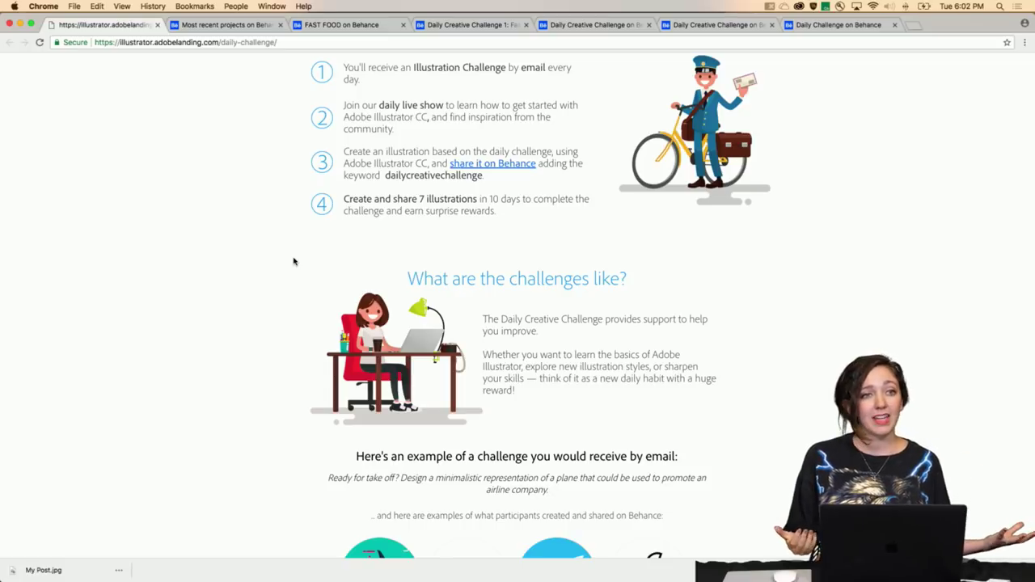
{"action": "scroll", "coordinate": [287, 269], "scroll_direction": "down", "scroll_amount": 5}
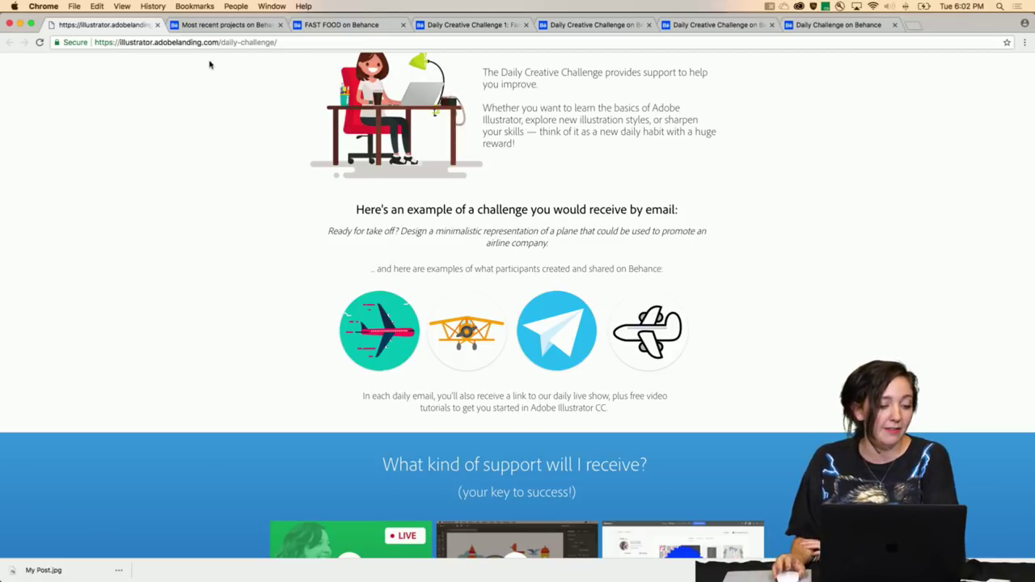
{"action": "scroll", "coordinate": [215, 112], "scroll_direction": "down", "scroll_amount": 1}
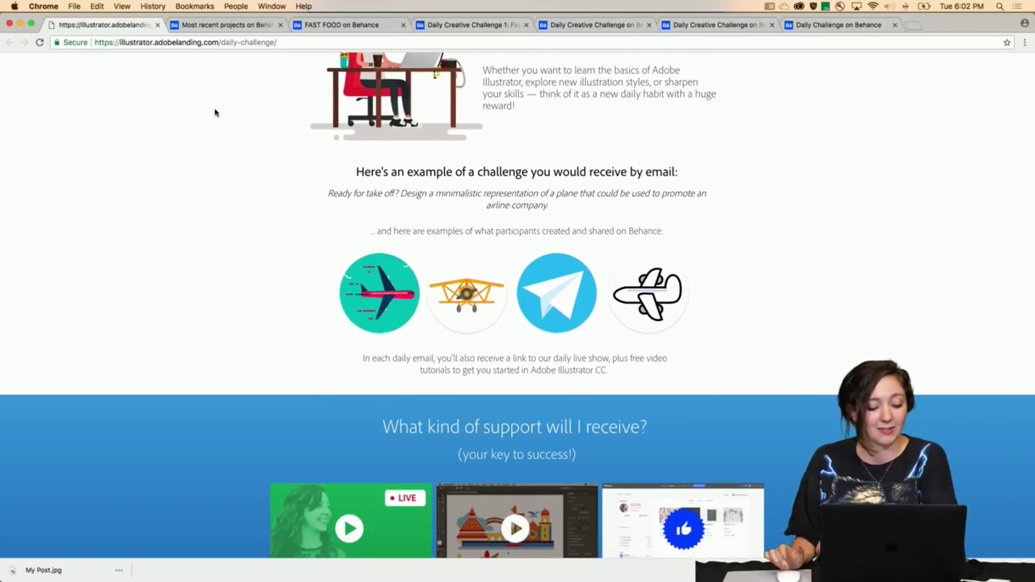
{"action": "scroll", "coordinate": [206, 179], "scroll_direction": "down", "scroll_amount": 5}
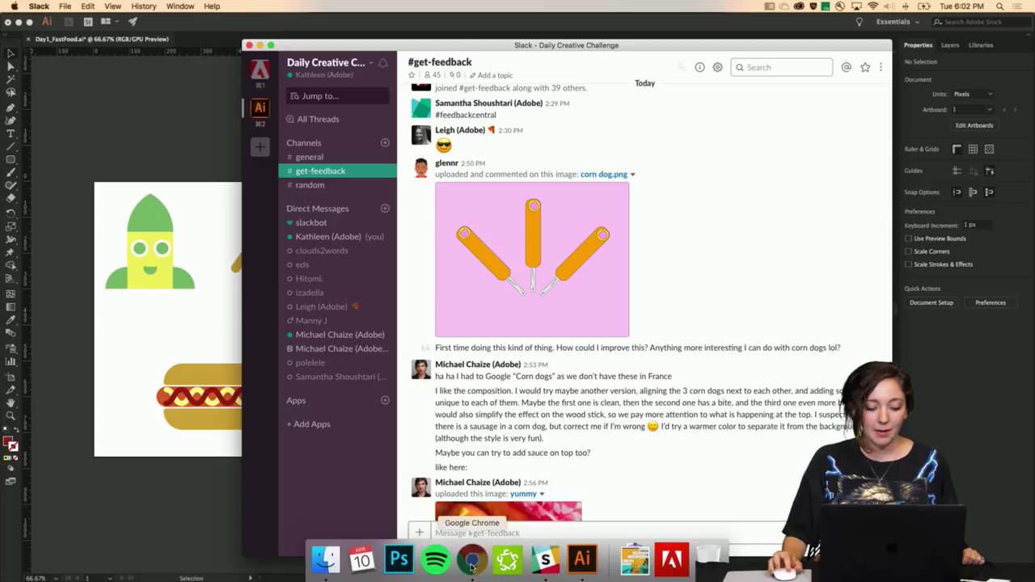
Bring Chrome forward and switch to the 'Most recent projects on Behance' tab
{"action": "left_click", "coordinate": [472, 560]}
{"action": "scroll", "coordinate": [364, 429], "scroll_direction": "down", "scroll_amount": 5}
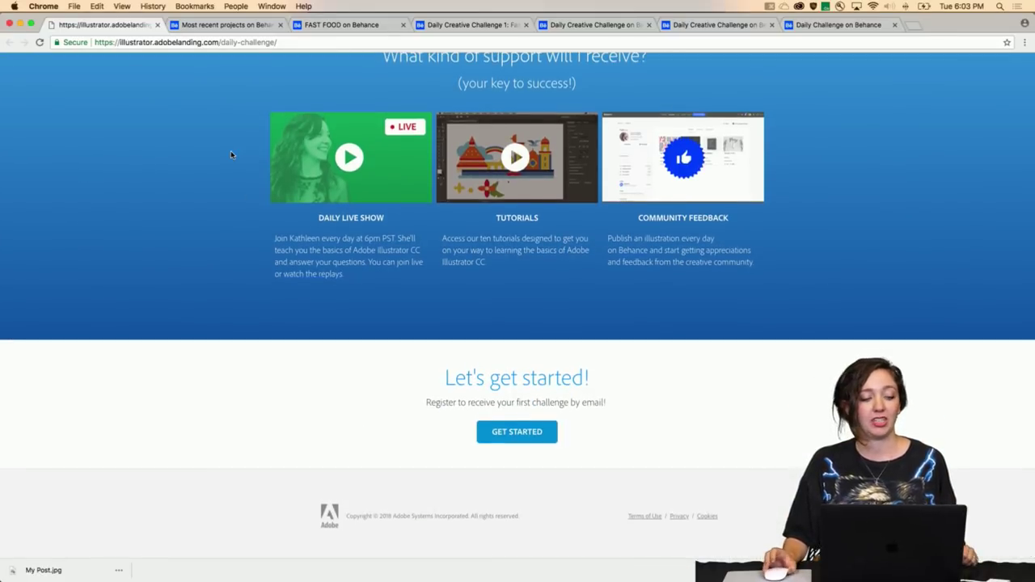
{"action": "left_click", "coordinate": [192, 27]}
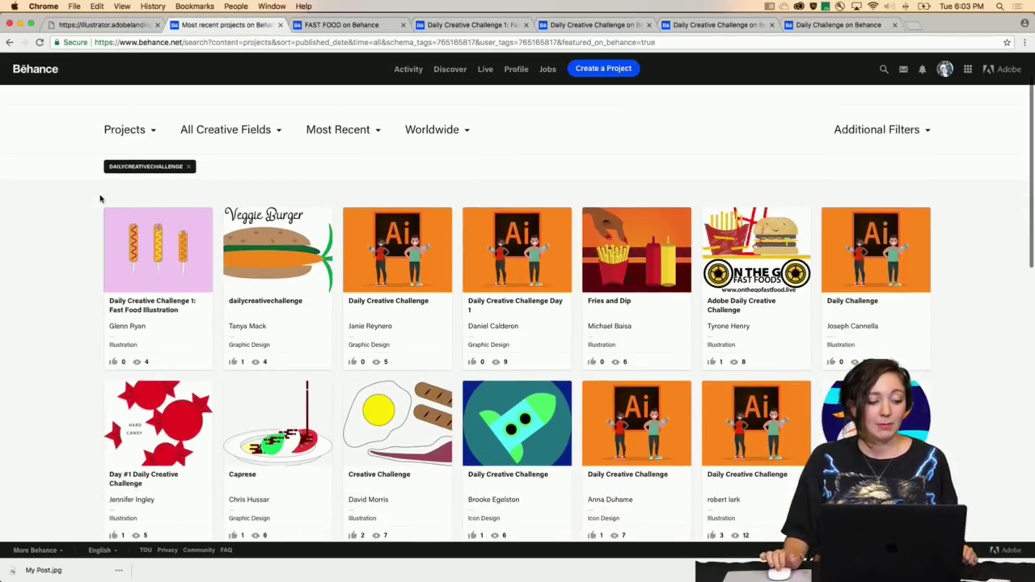
Scroll down and back up through the grid of DAILYCREATIVECHALLENGE entries
{"action": "scroll", "coordinate": [100, 199], "scroll_direction": "down", "scroll_amount": 2}
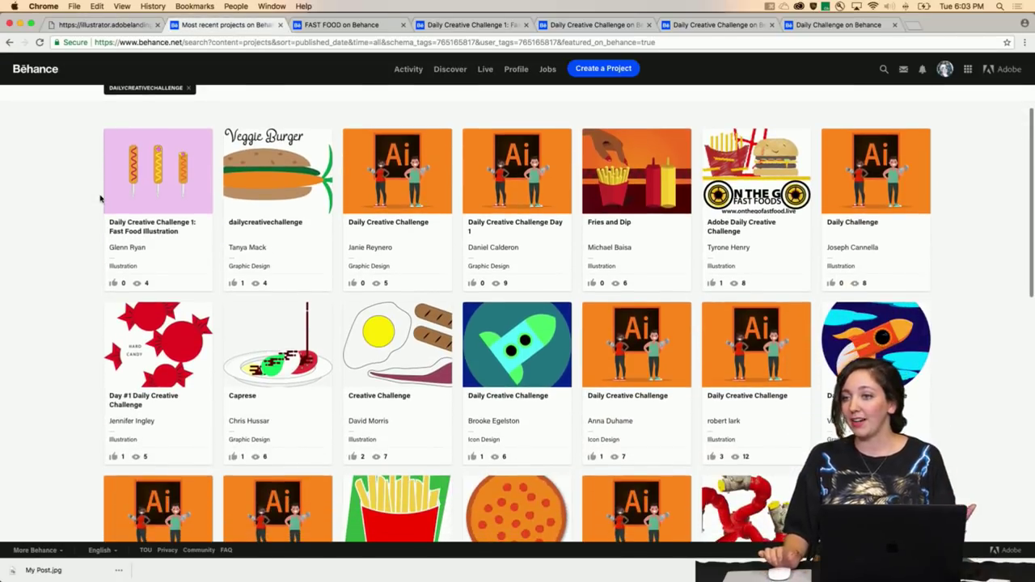
{"action": "scroll", "coordinate": [100, 199], "scroll_direction": "down", "scroll_amount": 8}
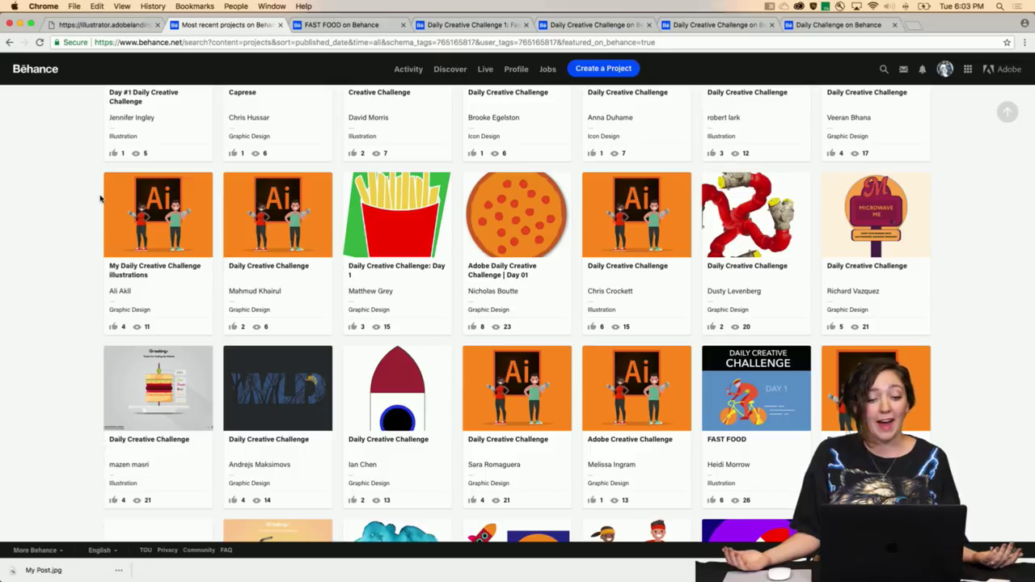
{"action": "scroll", "coordinate": [65, 230], "scroll_direction": "down", "scroll_amount": 5}
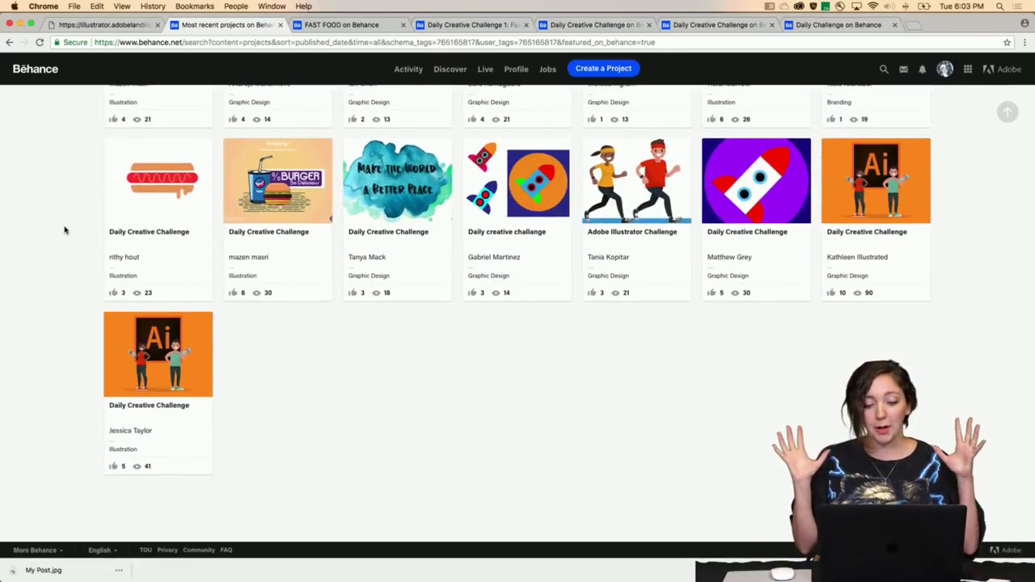
{"action": "scroll", "coordinate": [58, 218], "scroll_direction": "up", "scroll_amount": 1}
{"action": "scroll", "coordinate": [58, 218], "scroll_direction": "up", "scroll_amount": 10}
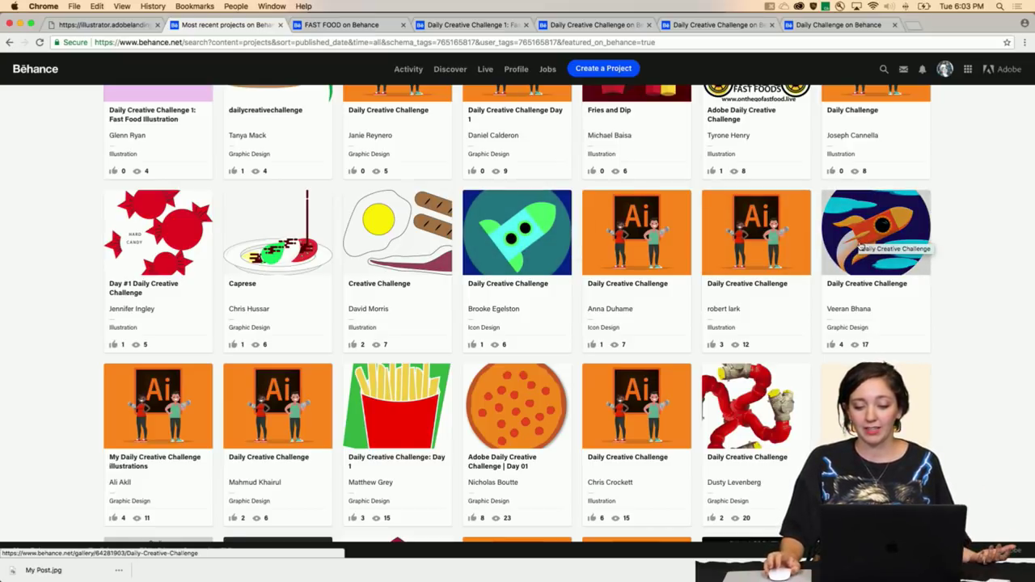
{"action": "scroll", "coordinate": [864, 241], "scroll_direction": "up", "scroll_amount": 3}
{"action": "scroll", "coordinate": [864, 241], "scroll_direction": "up", "scroll_amount": 1}
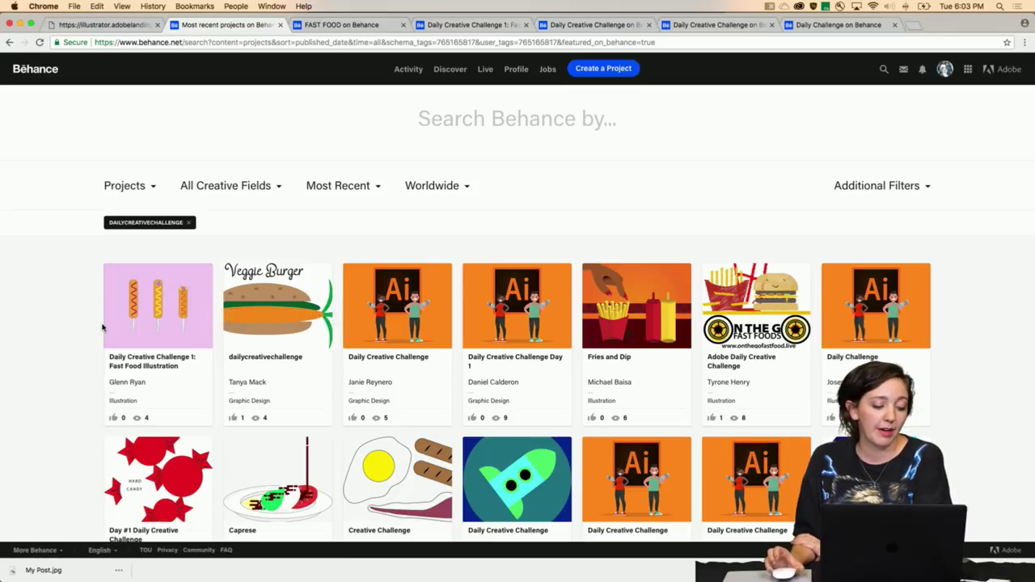
{"action": "mouse_move", "coordinate": [582, 567]}
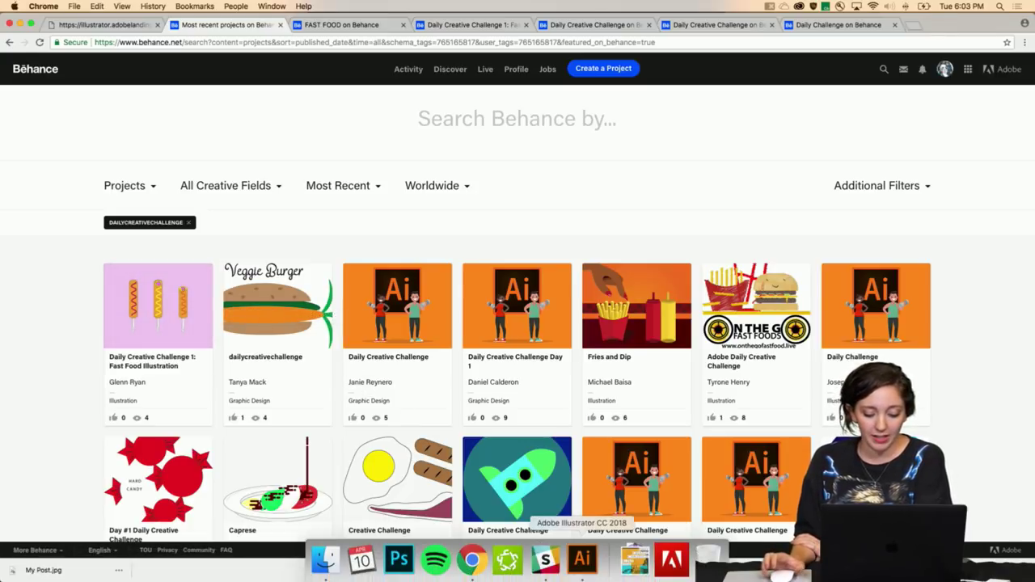
Switch to Illustrator's Day1_FastFood.ai document with the rocket, pizza, fries and hot dog
{"action": "left_click", "coordinate": [582, 573]}
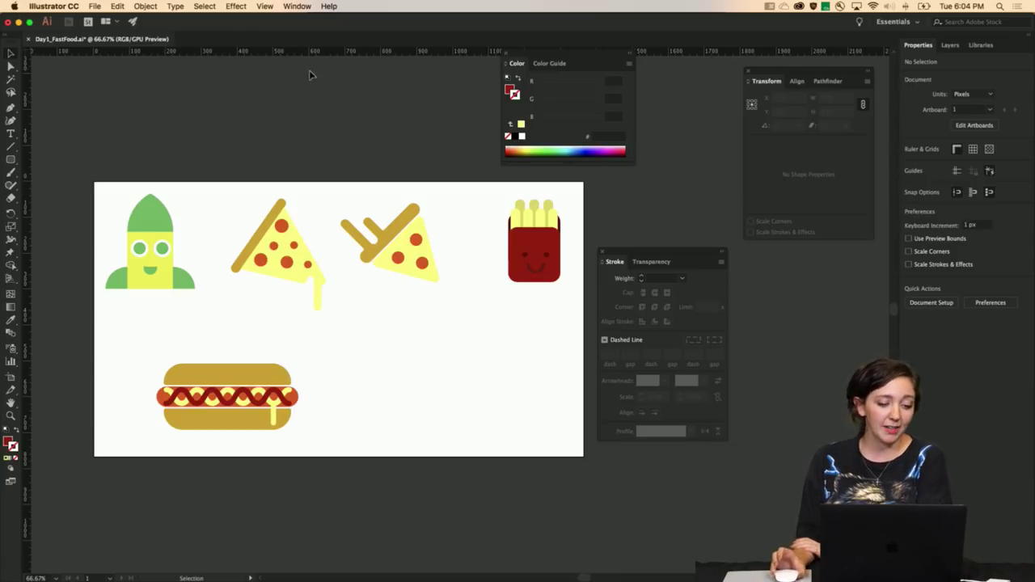
{"action": "left_click", "coordinate": [95, 6]}
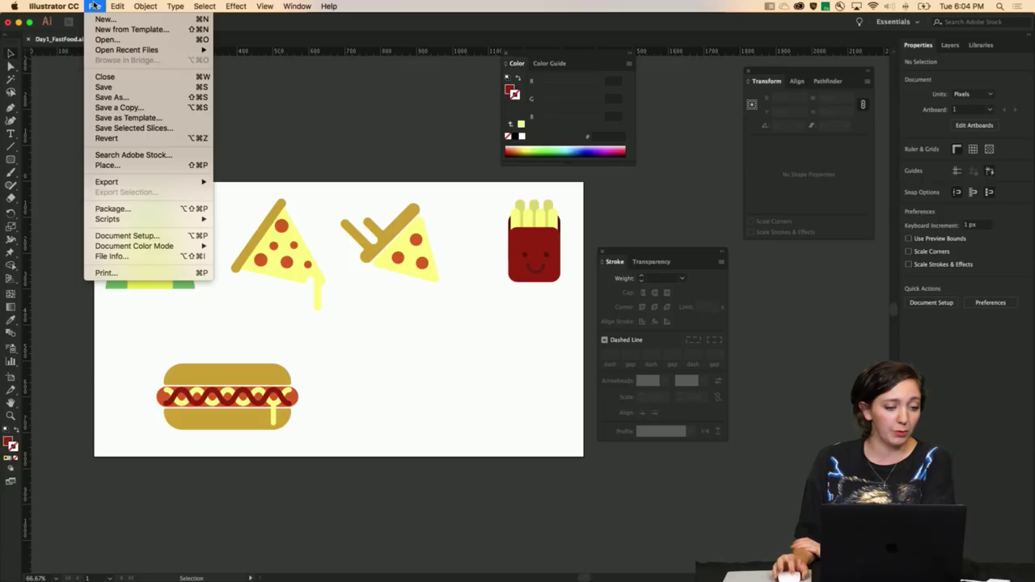
{"action": "left_click", "coordinate": [105, 16]}
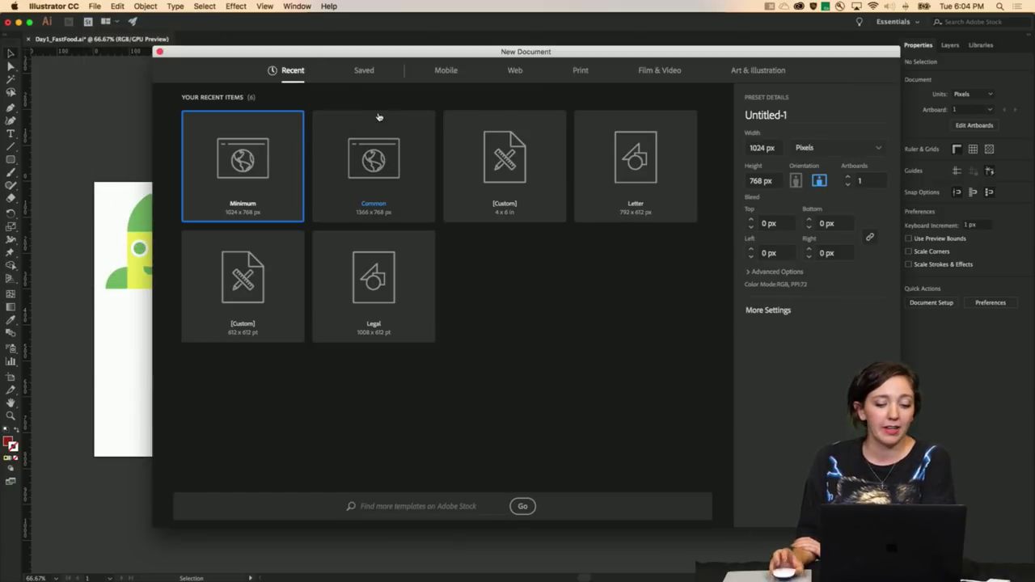
{"action": "left_click", "coordinate": [457, 73]}
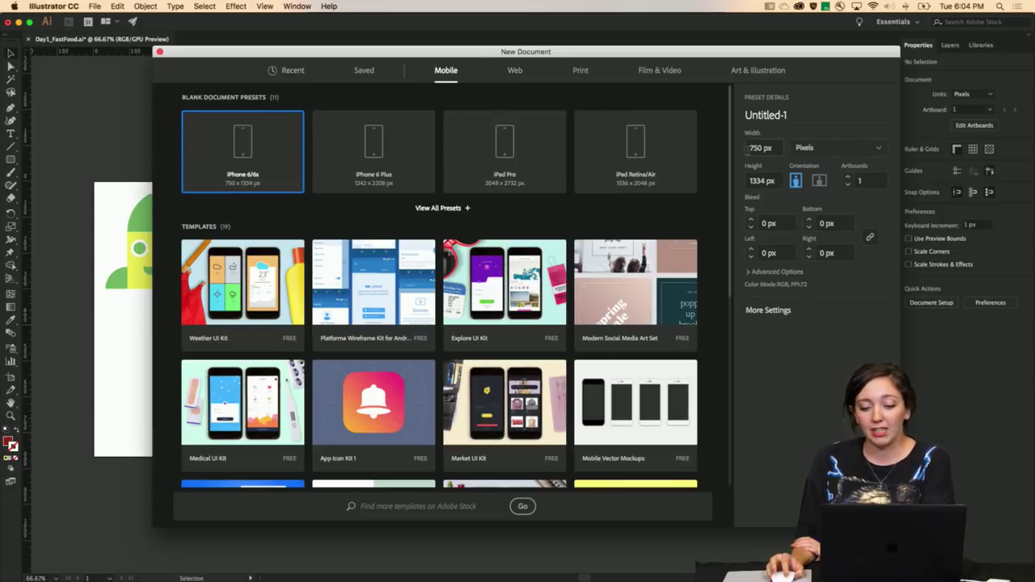
{"action": "left_click_drag", "start_coordinate": [748, 149], "coordinate": [777, 148]}
{"action": "key", "text": "Tab"}
{"action": "left_click", "coordinate": [289, 73]}
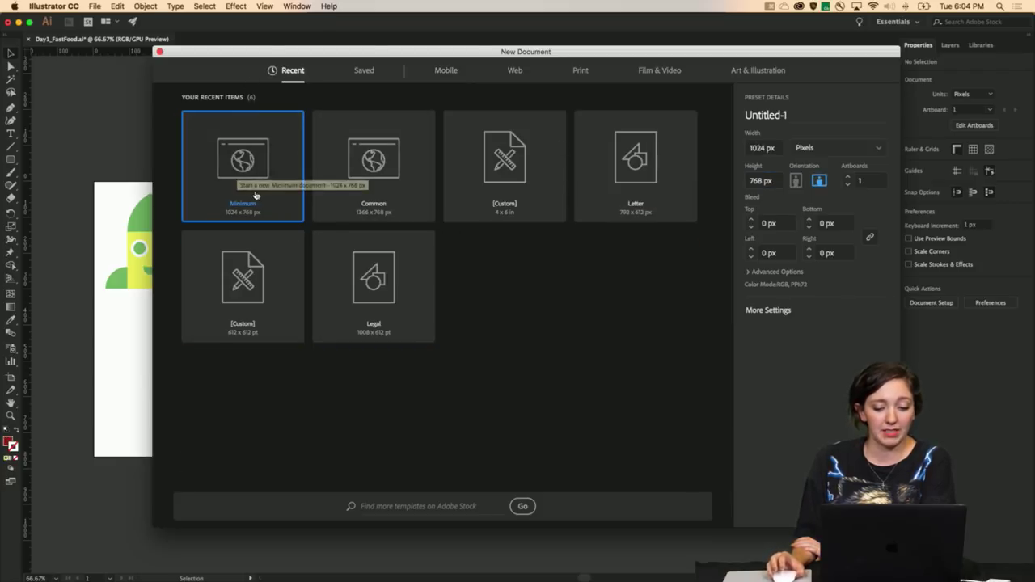
{"action": "key", "text": "Return"}
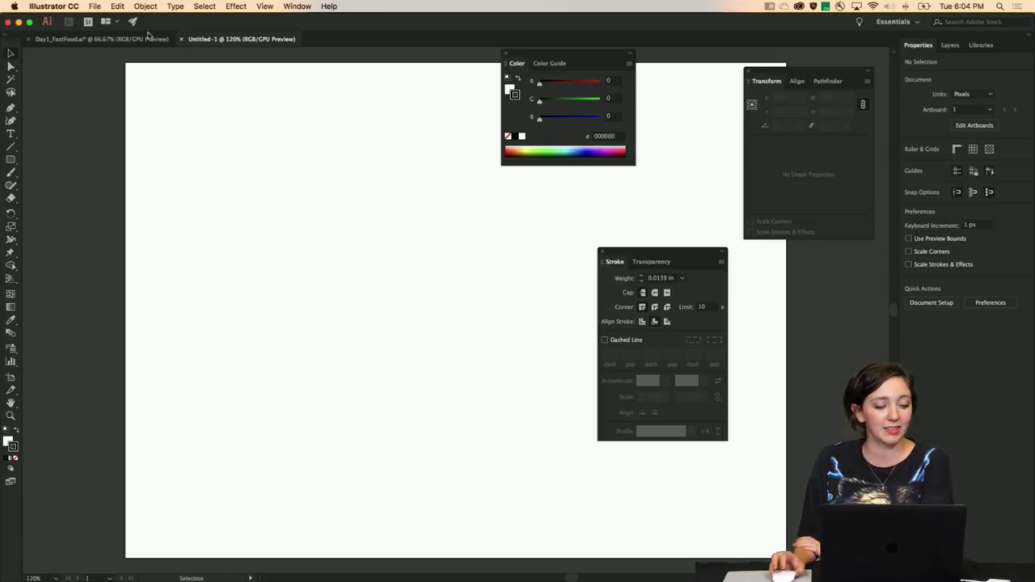
{"action": "left_click", "coordinate": [182, 41]}
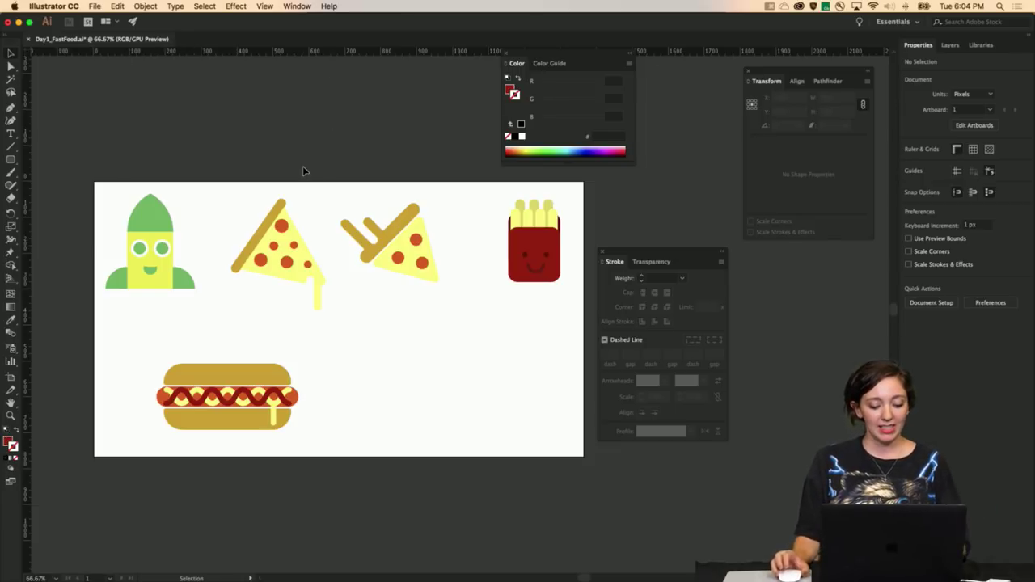
{"action": "key", "text": "h"}
{"action": "left_click_drag", "start_coordinate": [225, 150], "coordinate": [370, 138]}
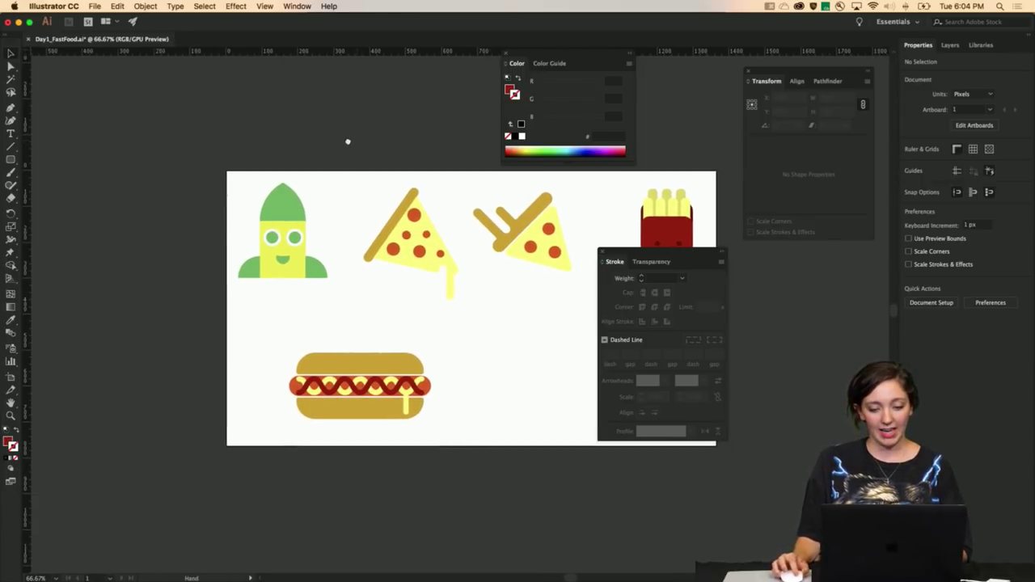
{"action": "key", "text": "super+equal"}
{"action": "key", "text": "v"}
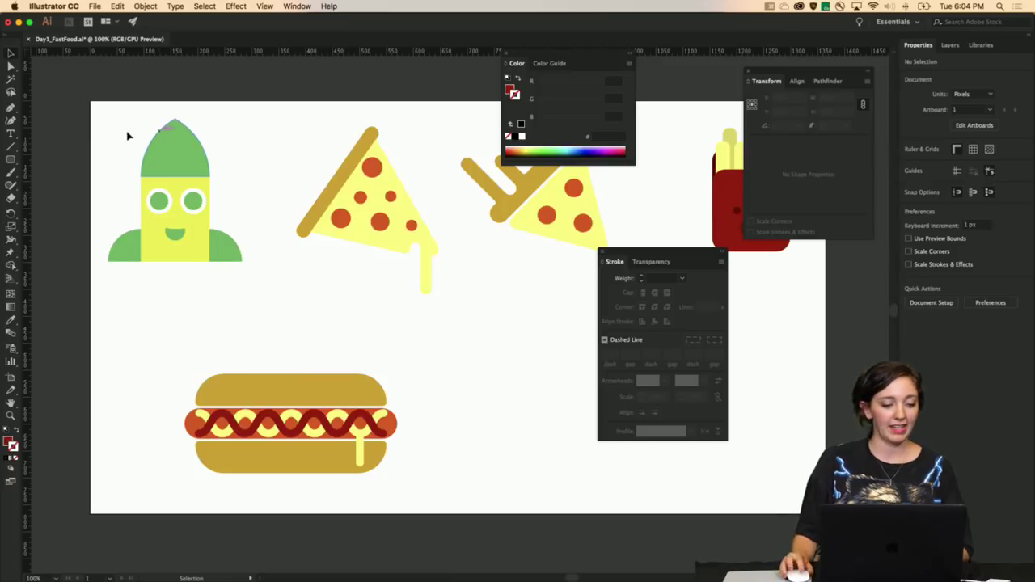
{"action": "left_click_drag", "start_coordinate": [127, 130], "coordinate": [338, 280]}
{"action": "key", "text": "super+equal"}
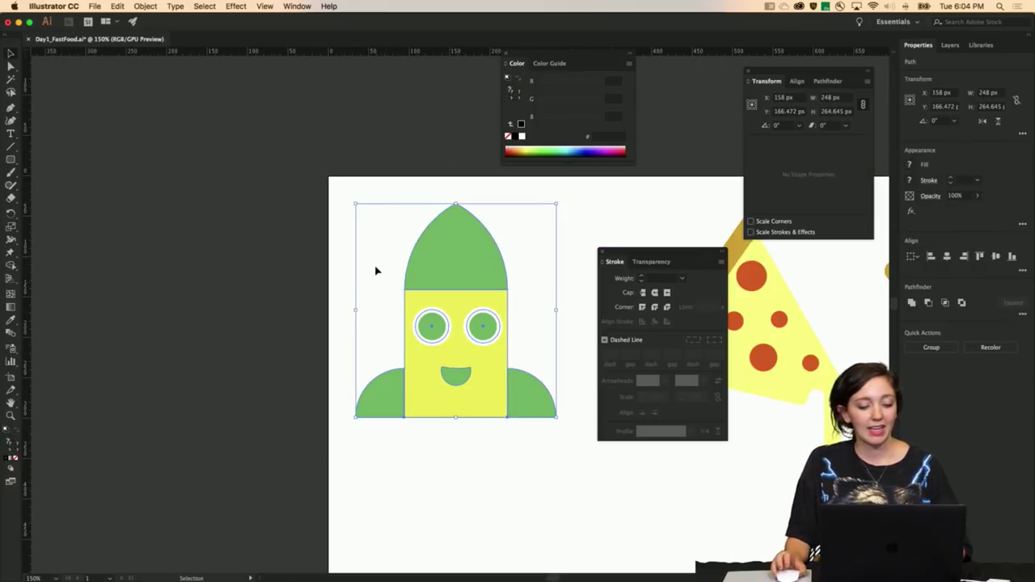
{"action": "left_click", "coordinate": [299, 301]}
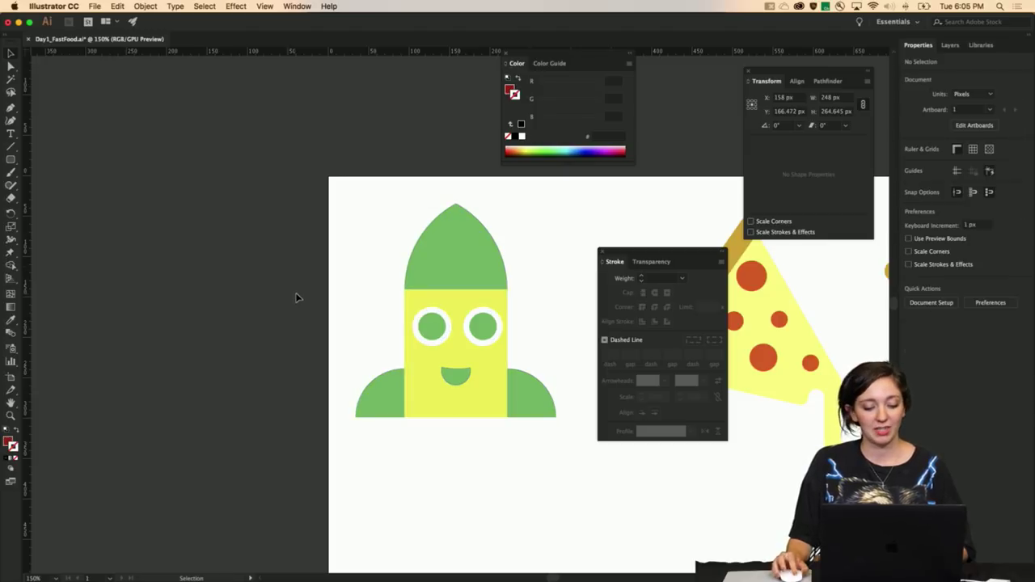
{"action": "left_click_drag", "start_coordinate": [550, 284], "coordinate": [288, 194]}
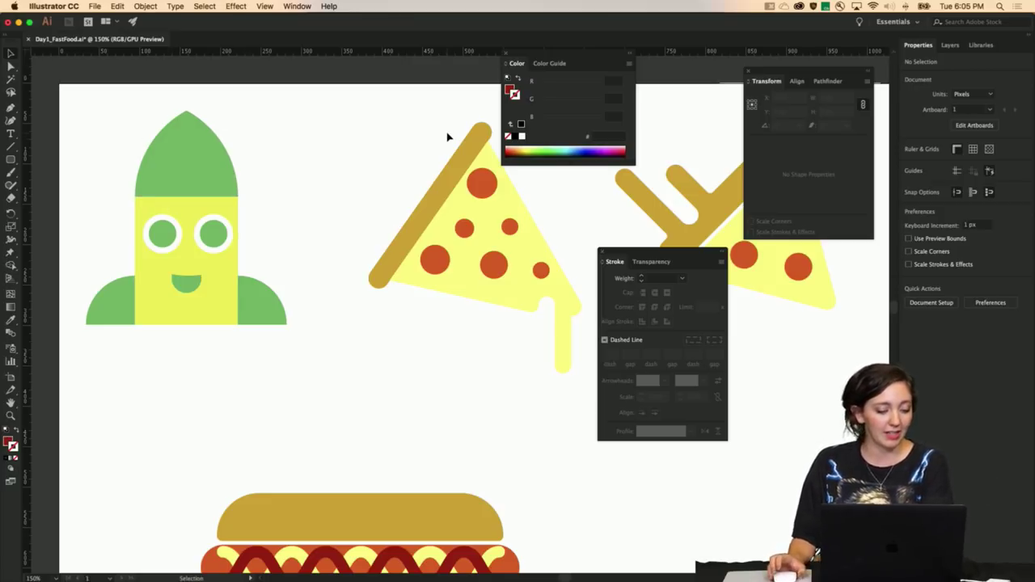
{"action": "left_click_drag", "start_coordinate": [391, 157], "coordinate": [305, 144]}
{"action": "key", "text": "super+minus"}
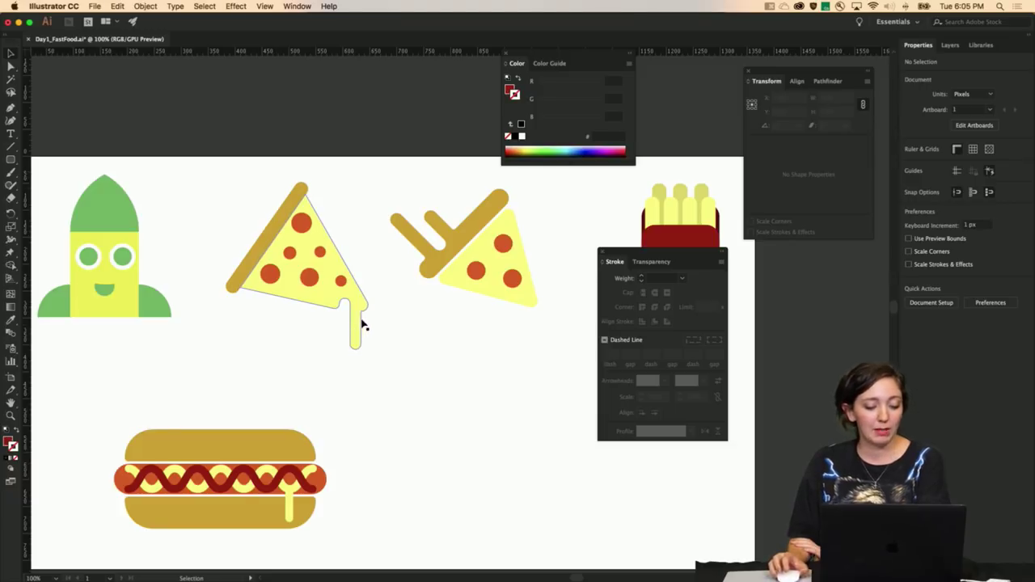
{"action": "left_click_drag", "start_coordinate": [355, 291], "coordinate": [252, 309]}
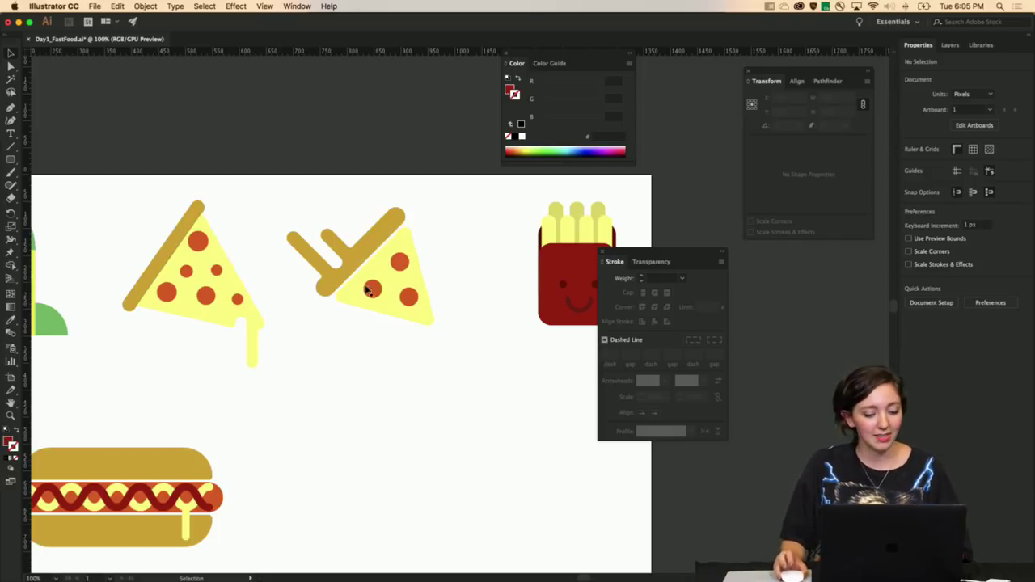
{"action": "left_click_drag", "start_coordinate": [484, 319], "coordinate": [335, 324]}
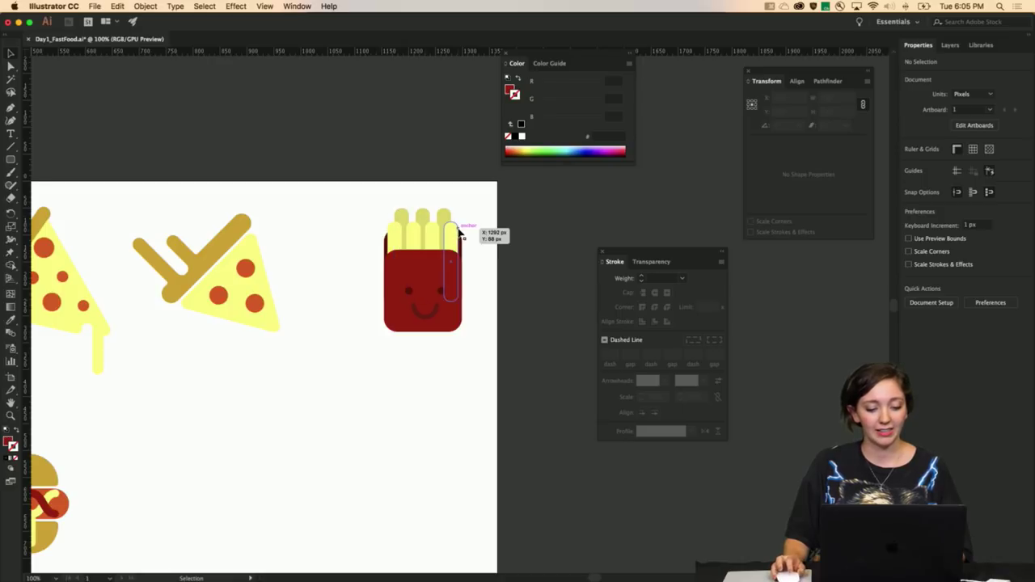
{"action": "scroll", "coordinate": [302, 372], "scroll_direction": "left", "scroll_amount": 10}
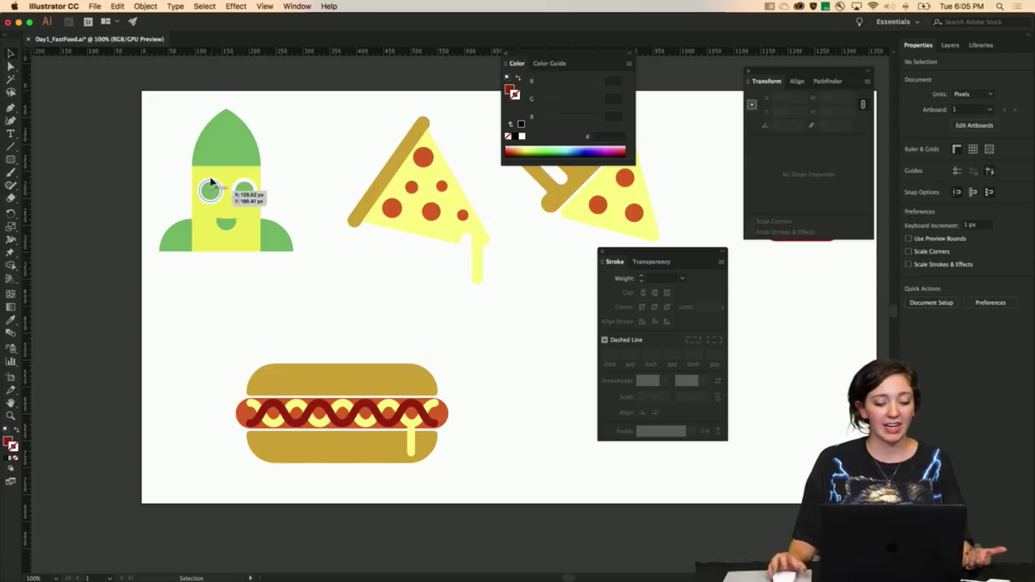
{"action": "left_click_drag", "start_coordinate": [175, 128], "coordinate": [308, 270]}
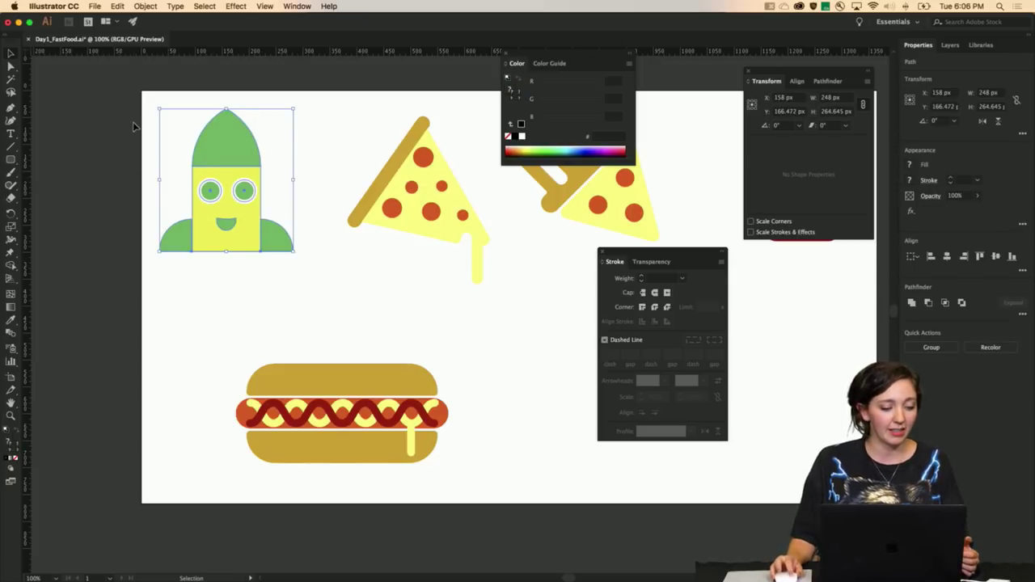
{"action": "left_click", "coordinate": [138, 201]}
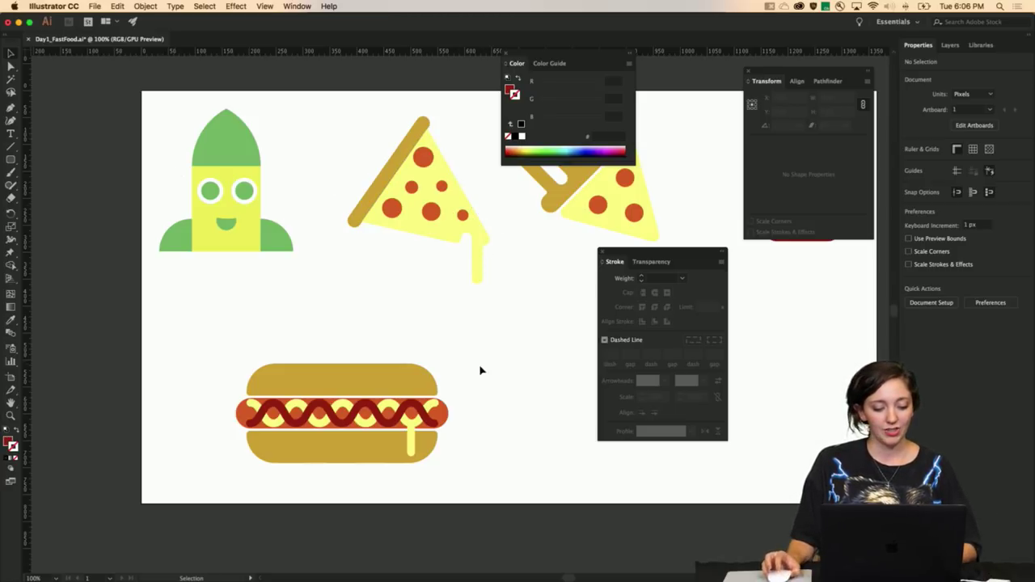
{"action": "scroll", "coordinate": [395, 316], "scroll_direction": "right", "scroll_amount": 5}
{"action": "scroll", "coordinate": [396, 317], "scroll_direction": "down", "scroll_amount": 2}
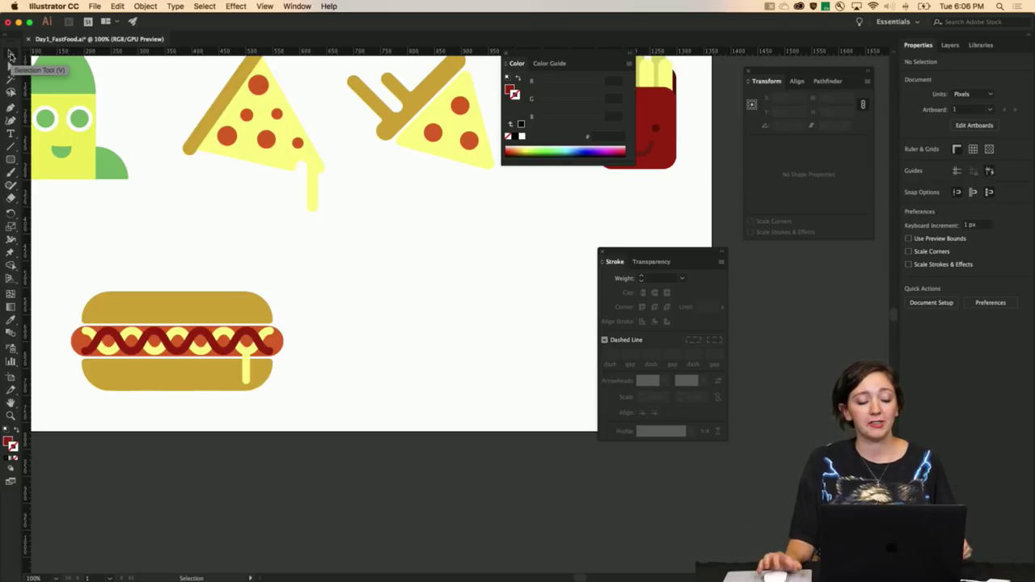
Pick the Rounded Rectangle tool from the shape flyout and zoom out to the whole artboard
{"action": "left_click", "coordinate": [279, 340]}
{"action": "left_click", "coordinate": [345, 332]}
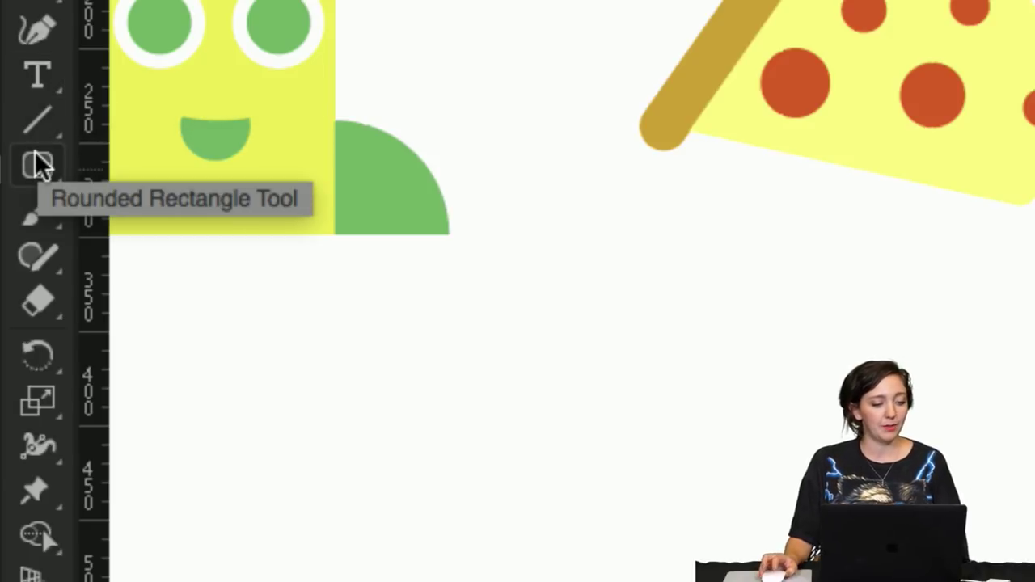
{"action": "left_click_drag", "start_coordinate": [38, 167], "coordinate": [118, 165]}
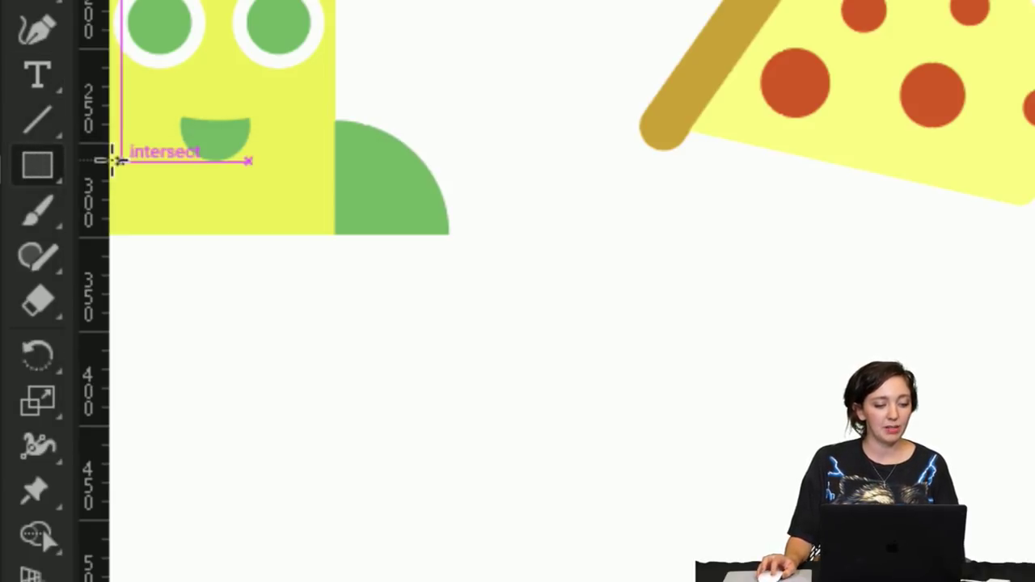
{"action": "left_click", "coordinate": [41, 166]}
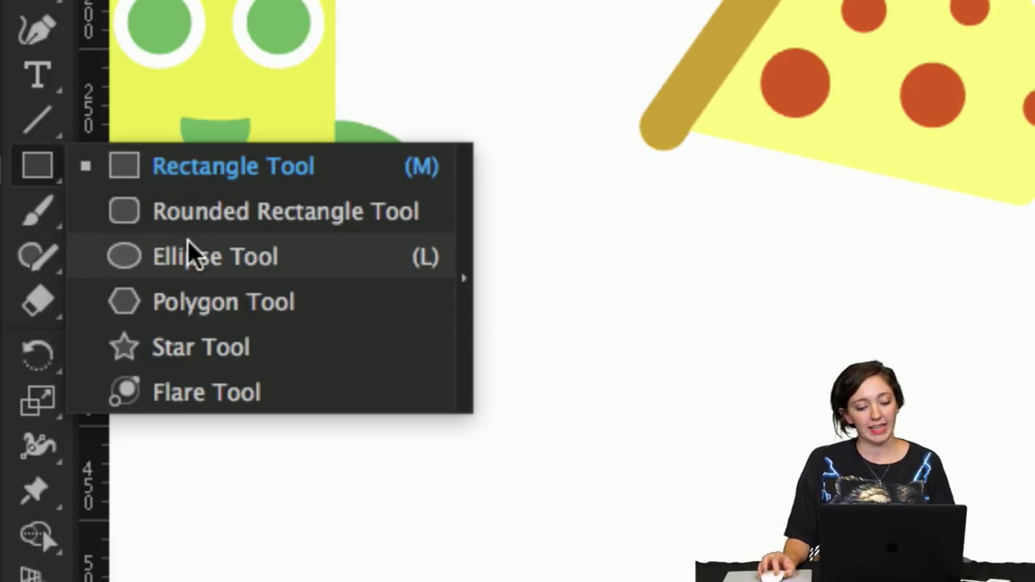
{"action": "left_click", "coordinate": [229, 219]}
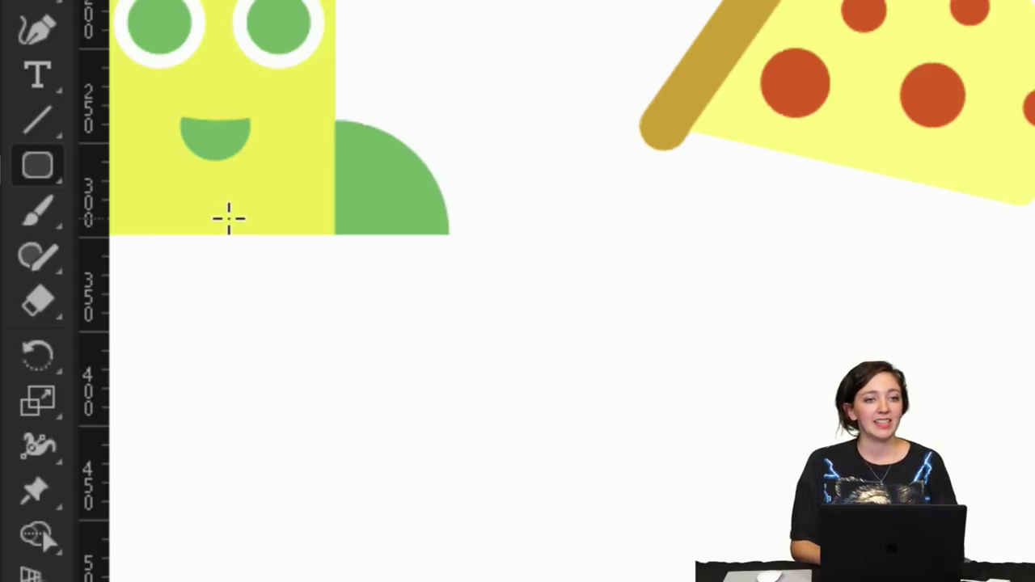
{"action": "key", "text": "ctrl+0"}
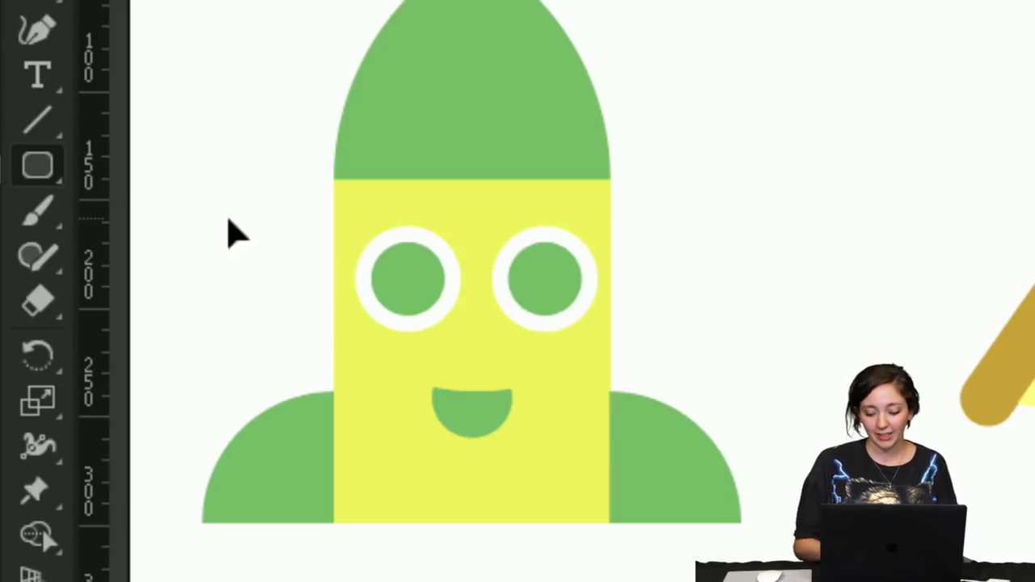
{"action": "key", "text": "ctrl+minus"}
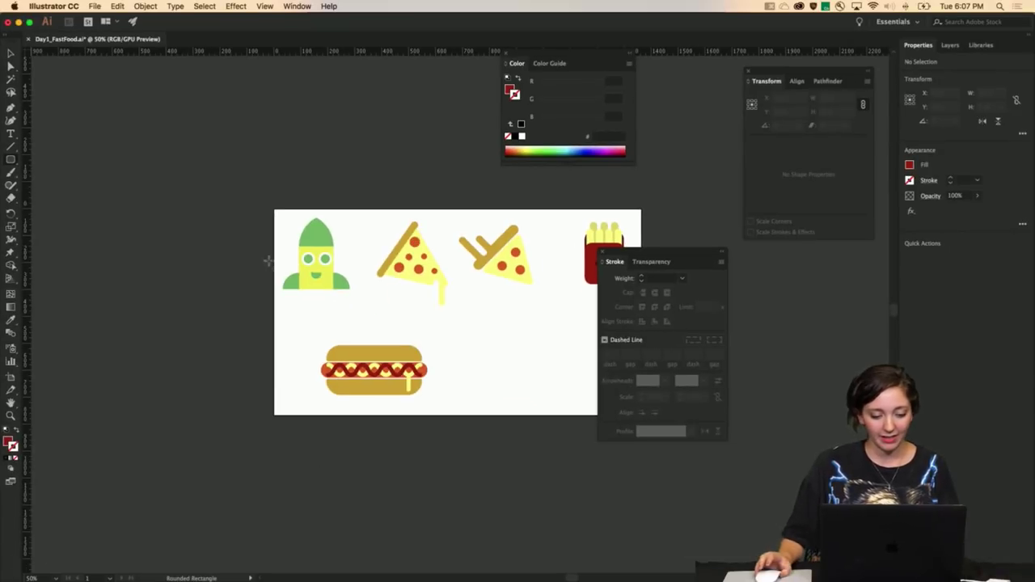
Zoom to 150% and draw a 409 × 191 px dark red rounded rectangle beside the hot dog
{"action": "key", "text": "ctrl+plus"}
{"action": "key", "text": "ctrl+plus"}
{"action": "key", "text": "ctrl+plus"}
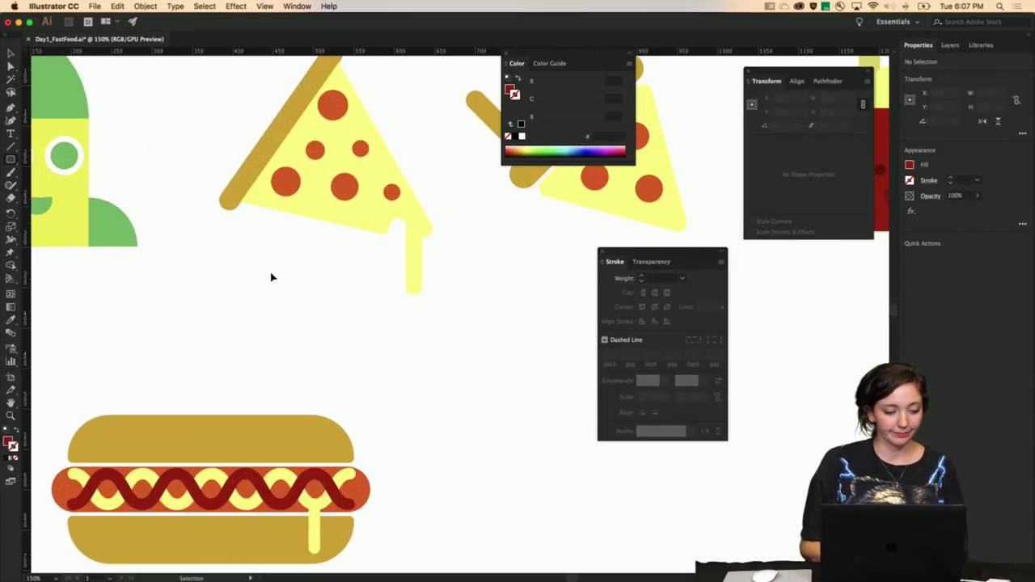
{"action": "scroll", "coordinate": [270, 322], "scroll_direction": "down", "scroll_amount": 5}
{"action": "scroll", "coordinate": [404, 312], "scroll_direction": "right", "scroll_amount": 5}
{"action": "left_click_drag", "start_coordinate": [243, 236], "coordinate": [573, 389]}
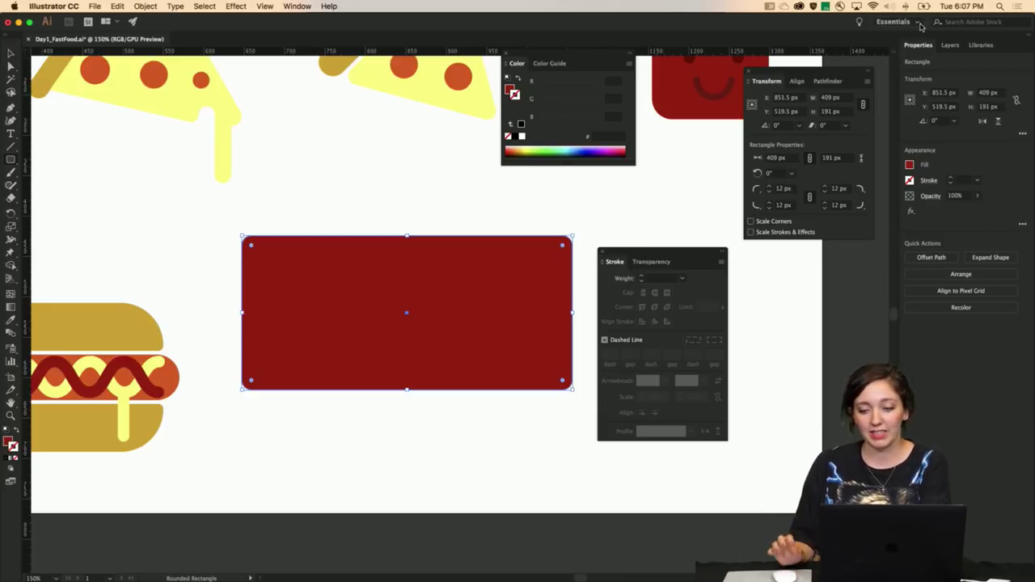
Choose Reset Essentials from the workspace switcher to clear the floating Color, Transform and Stroke panels
{"action": "left_click", "coordinate": [919, 23]}
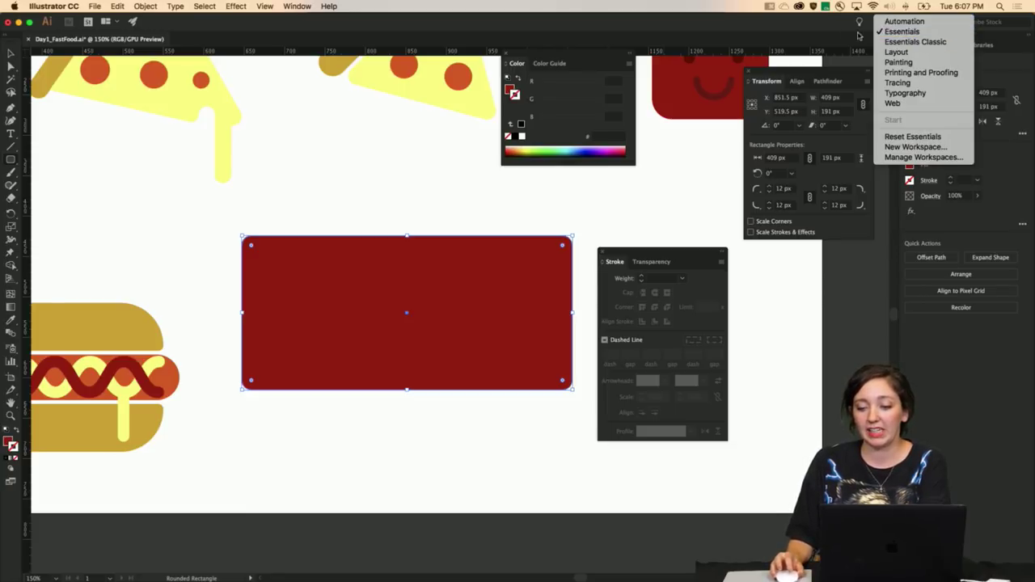
{"action": "left_click", "coordinate": [826, 30]}
{"action": "left_click", "coordinate": [919, 22]}
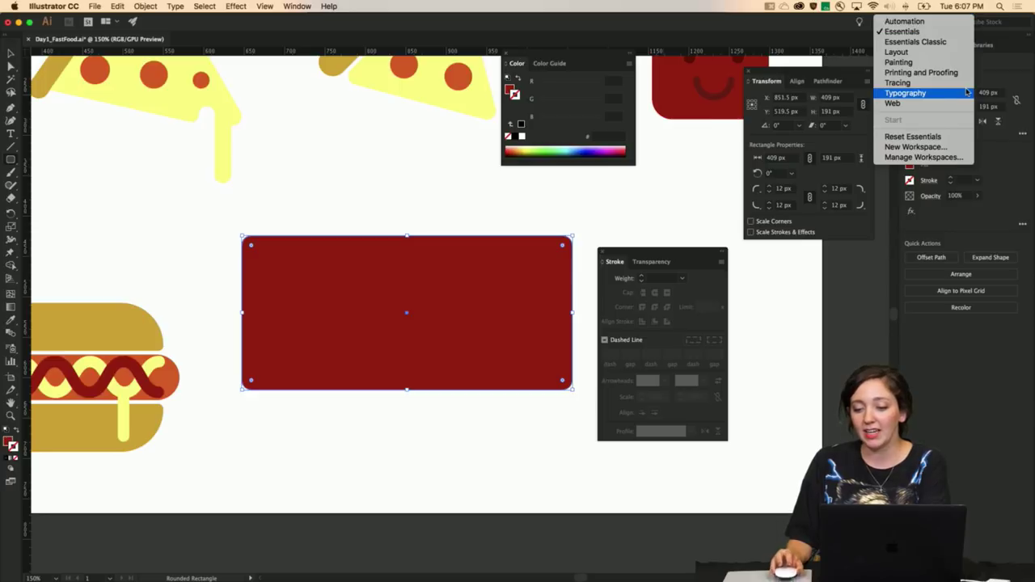
{"action": "left_click", "coordinate": [928, 139]}
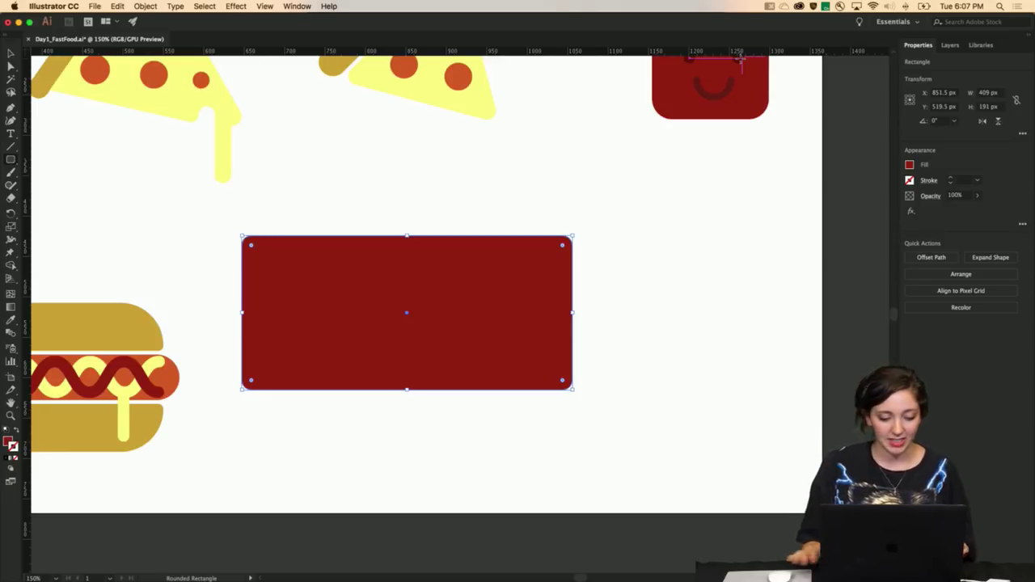
Pan to the red rectangle and drag its corner widget to round the corners to about 67.48 px
{"action": "left_click_drag", "start_coordinate": [143, 236], "coordinate": [310, 227]}
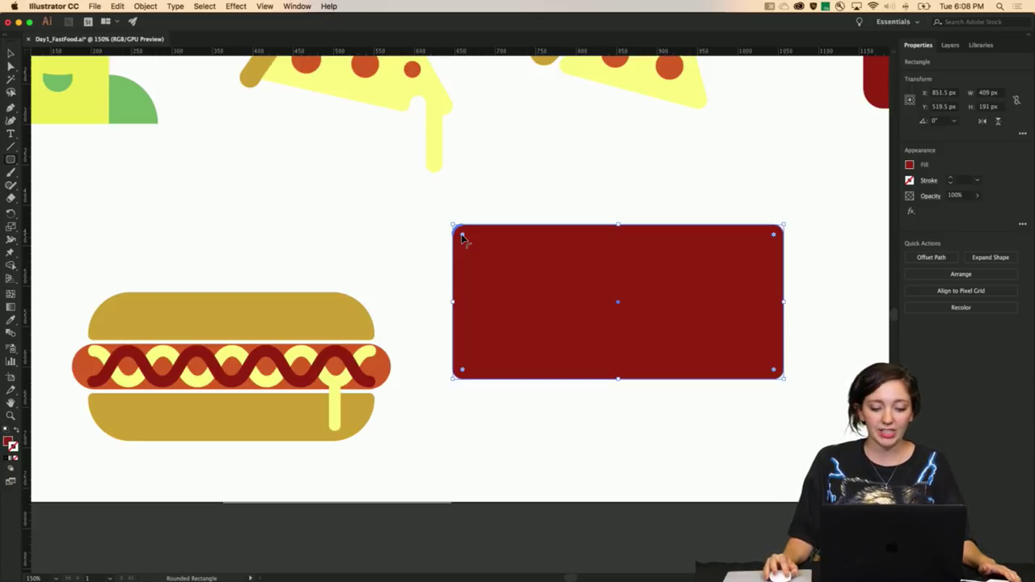
{"action": "left_click_drag", "start_coordinate": [462, 237], "coordinate": [515, 271]}
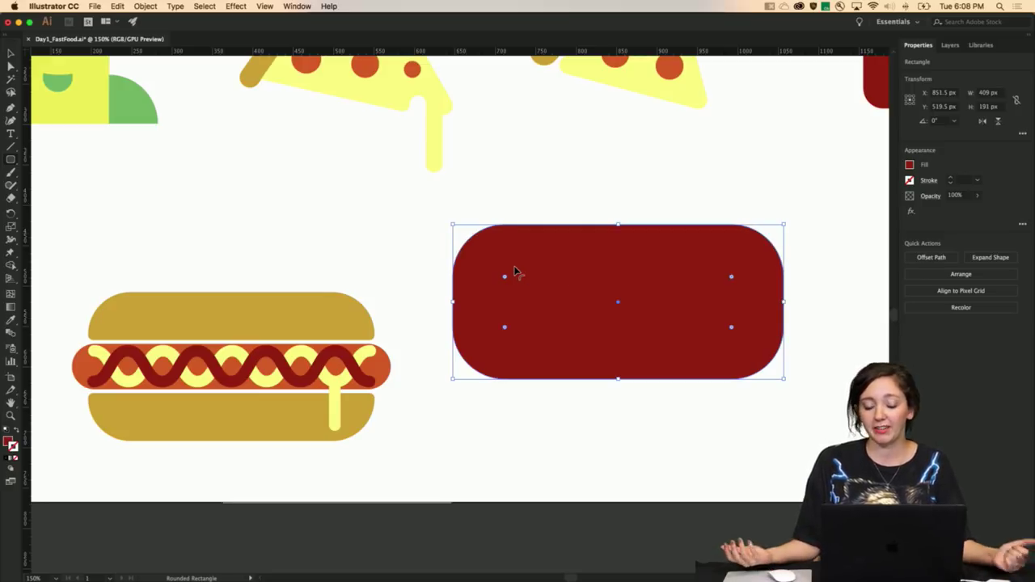
{"action": "scroll", "coordinate": [574, 313], "scroll_direction": "right", "scroll_amount": 3}
{"action": "scroll", "coordinate": [574, 312], "scroll_direction": "down", "scroll_amount": 1}
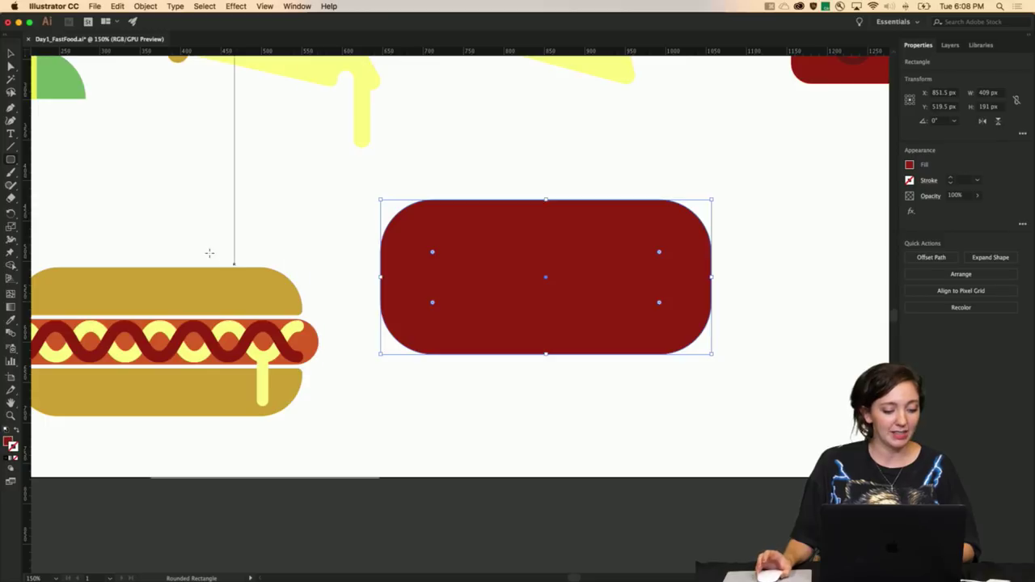
Draw a thin 449 × 53 px dark red rounded strip across the sausage shape
{"action": "key", "text": "v"}
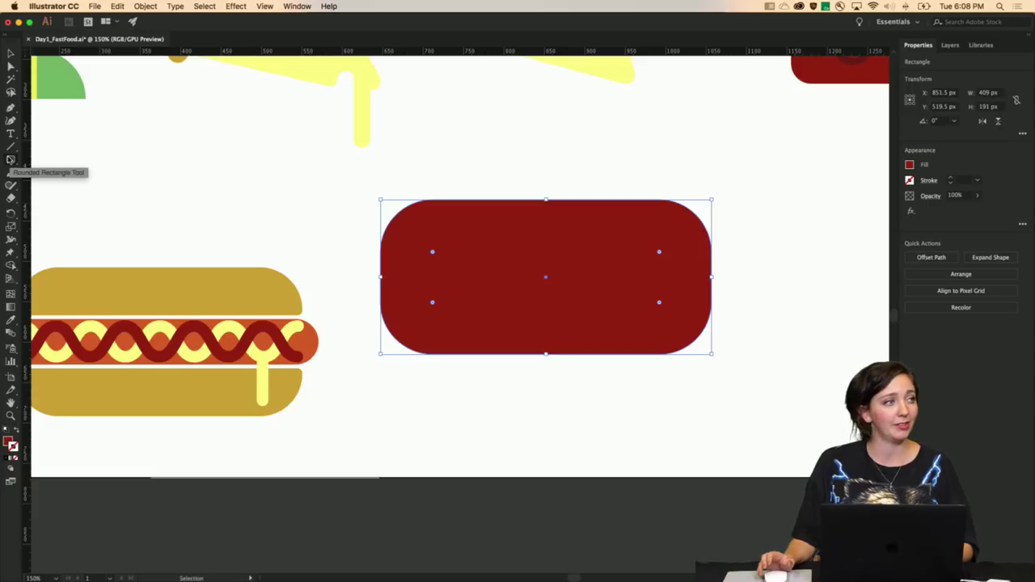
{"action": "left_click", "coordinate": [10, 159]}
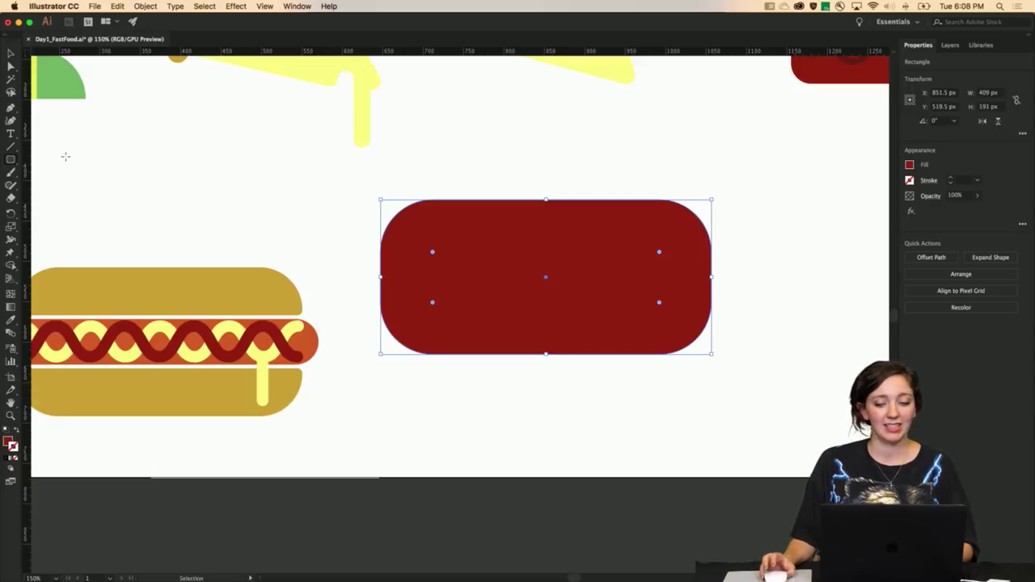
{"action": "left_click", "coordinate": [800, 7]}
{"action": "left_click", "coordinate": [797, 38]}
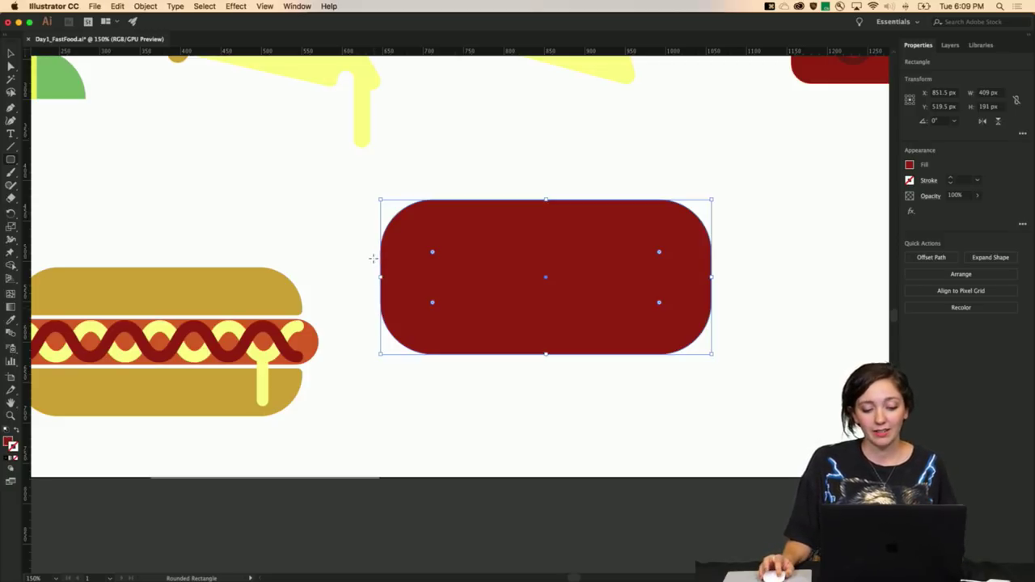
{"action": "left_click_drag", "start_coordinate": [373, 258], "coordinate": [736, 301]}
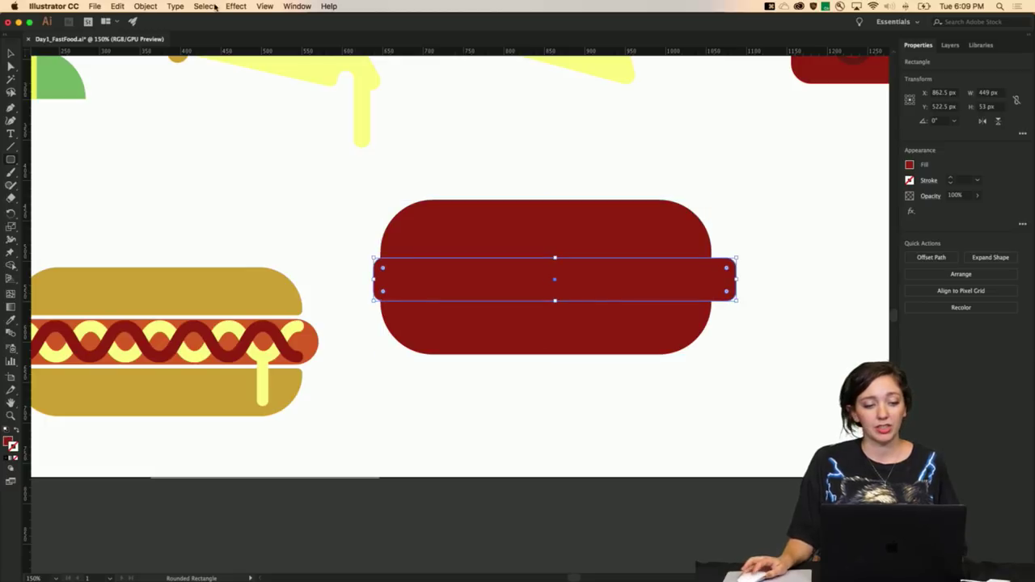
Toggle Smart Guides from the View menu and with Cmd+U
{"action": "left_click", "coordinate": [265, 6]}
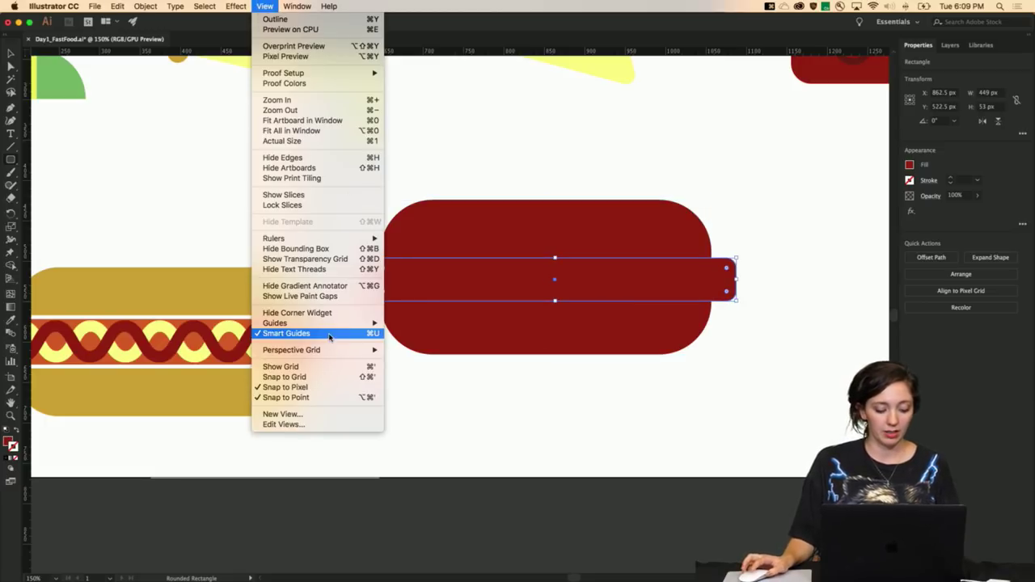
{"action": "key", "text": "alt+super+8"}
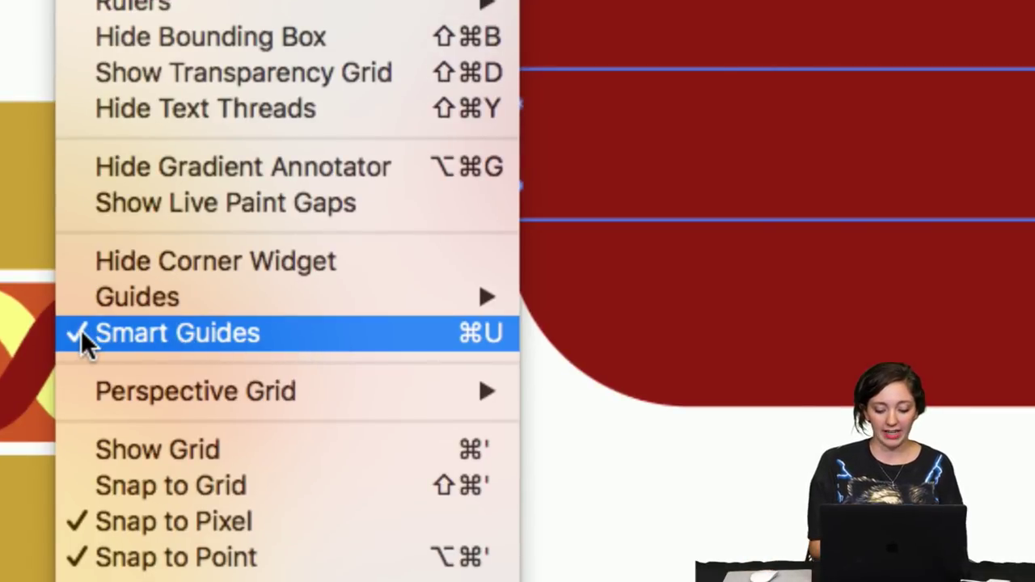
{"action": "left_click", "coordinate": [473, 329]}
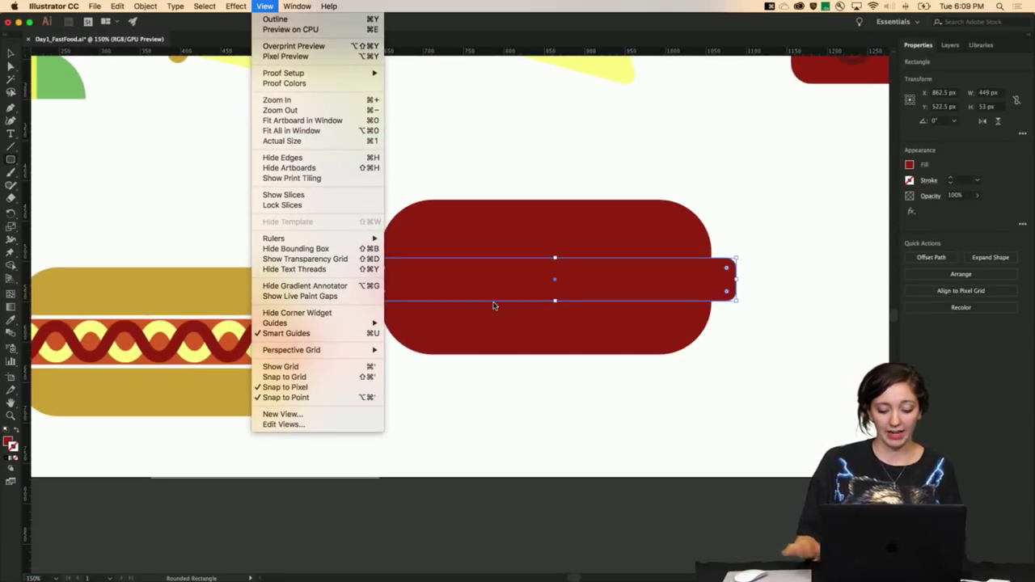
{"action": "key", "text": "super+u"}
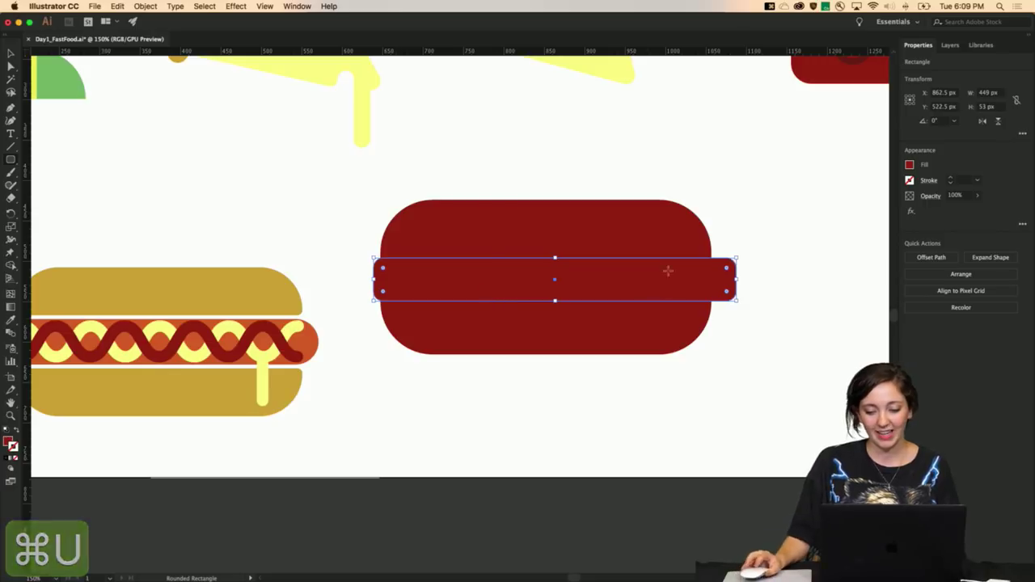
Resize the strip to 435 × 65 px, centre it on the sausage, and round its corners to 32.5 px
{"action": "key", "text": "v"}
{"action": "left_click_drag", "start_coordinate": [734, 302], "coordinate": [781, 341]}
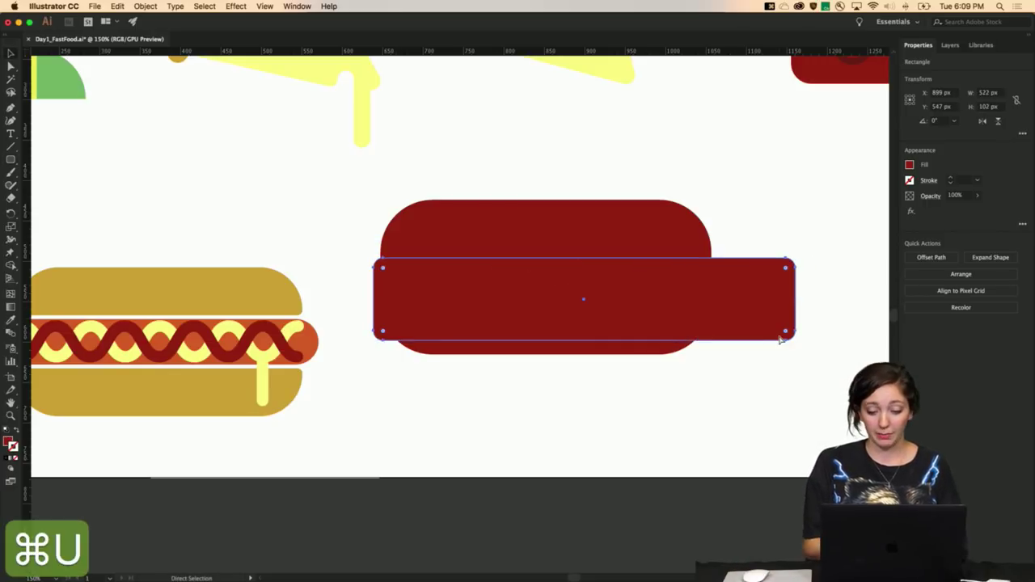
{"action": "key", "text": "v"}
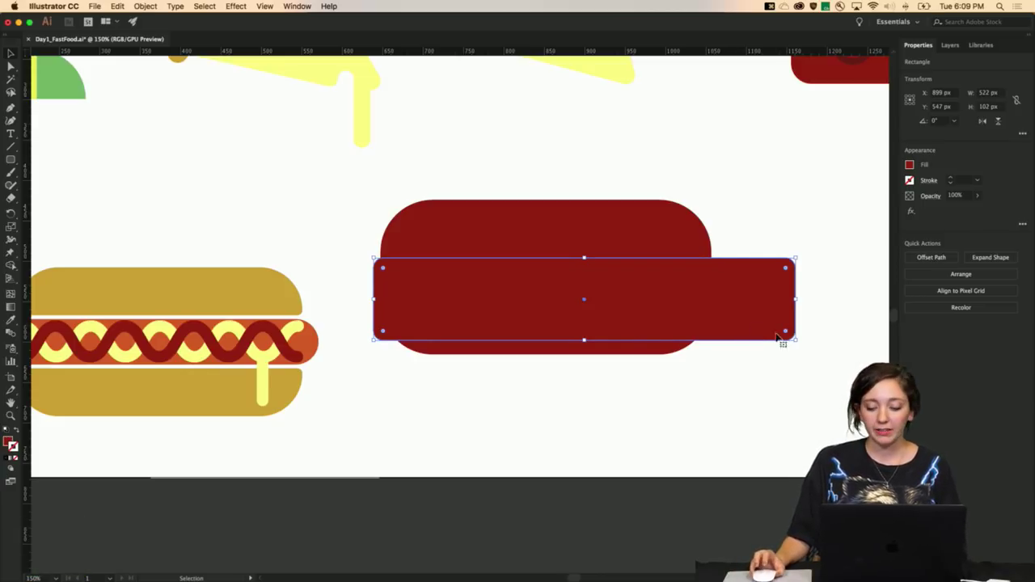
{"action": "left_click_drag", "start_coordinate": [796, 341], "coordinate": [725, 311]}
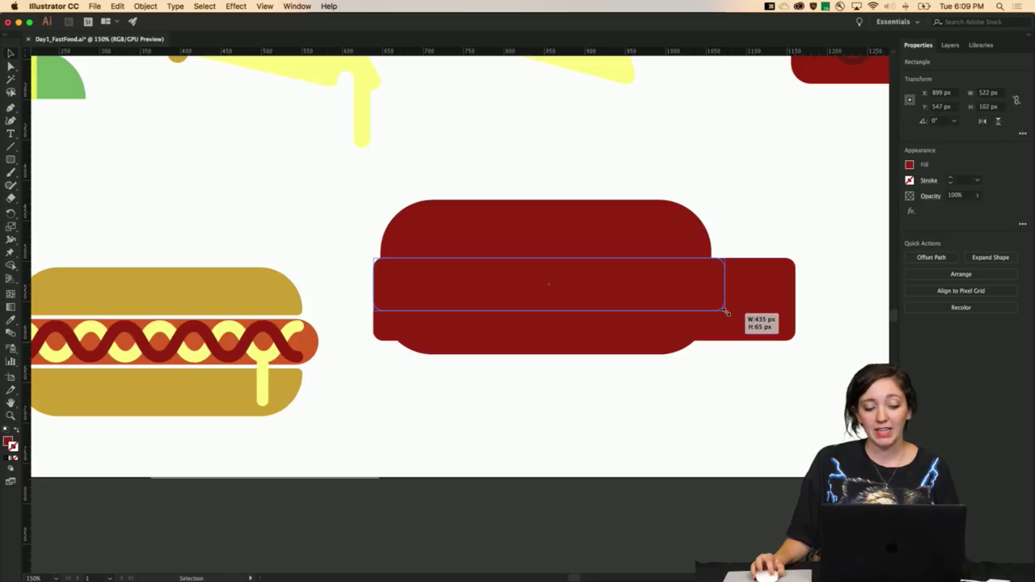
{"action": "left_click_drag", "start_coordinate": [726, 312], "coordinate": [683, 303]}
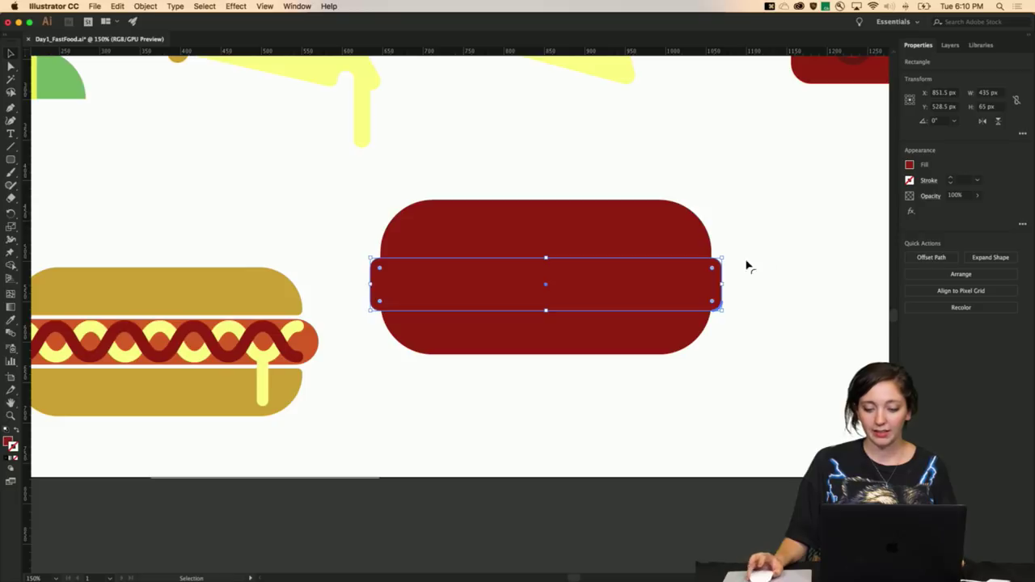
{"action": "left_click_drag", "start_coordinate": [688, 268], "coordinate": [687, 262]}
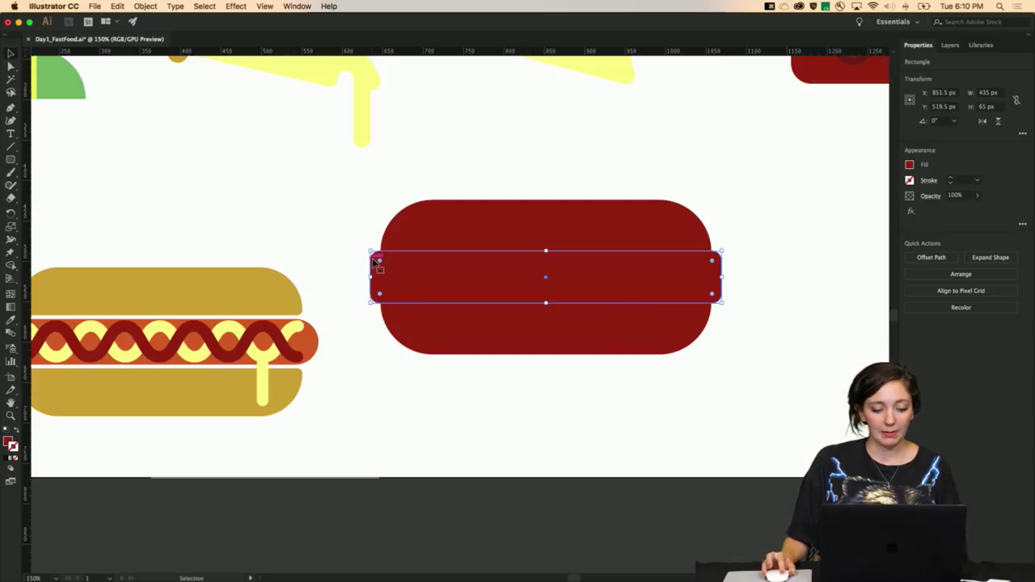
{"action": "left_click_drag", "start_coordinate": [380, 261], "coordinate": [578, 298]}
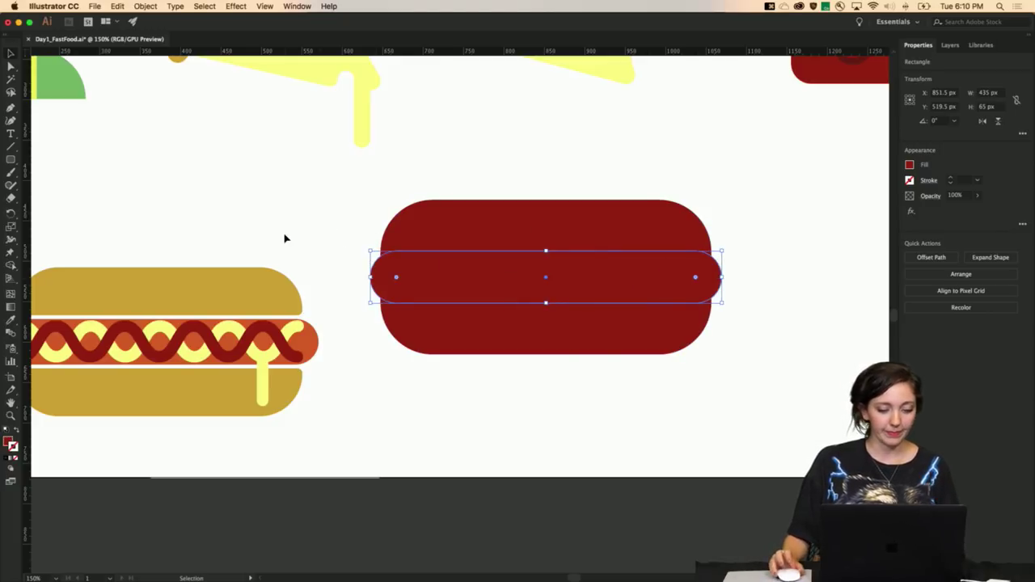
Open Window > Pathfinder, move the panel aside, and select both the large rectangle and the pill
{"action": "scroll", "coordinate": [285, 239], "scroll_direction": "left", "scroll_amount": 3}
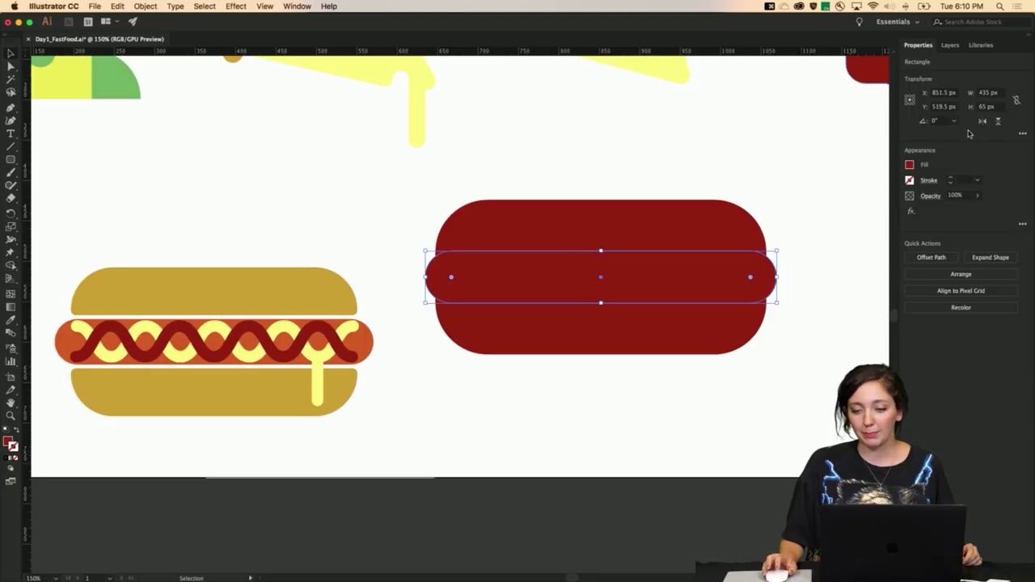
{"action": "left_click", "coordinate": [296, 6]}
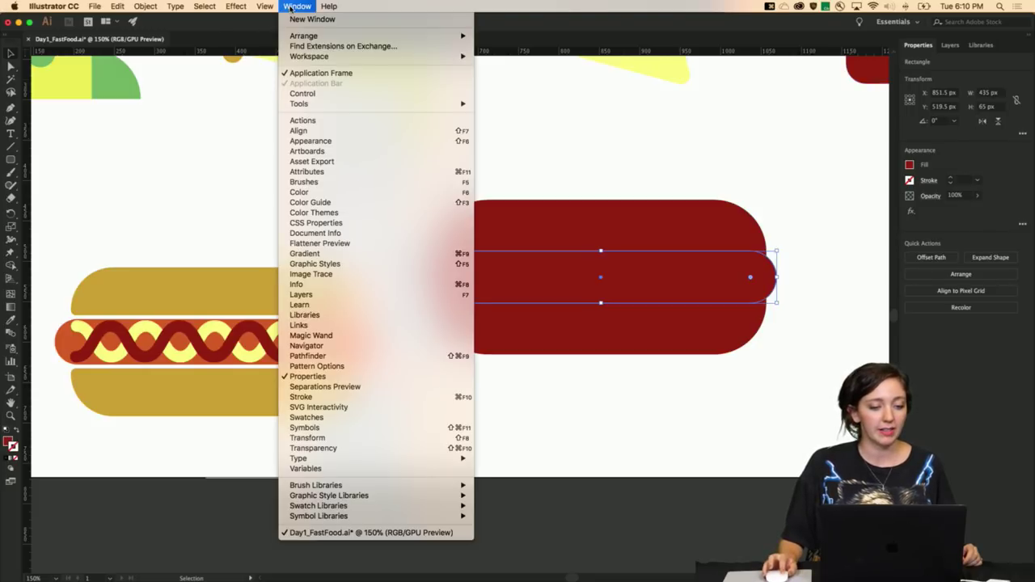
{"action": "left_click", "coordinate": [368, 364]}
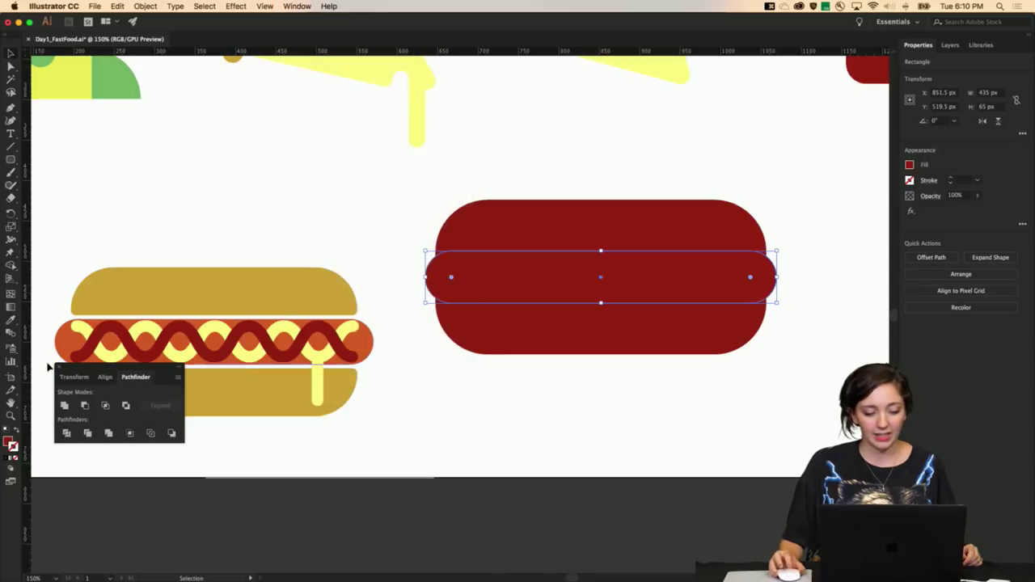
{"action": "left_click_drag", "start_coordinate": [97, 372], "coordinate": [794, 392]}
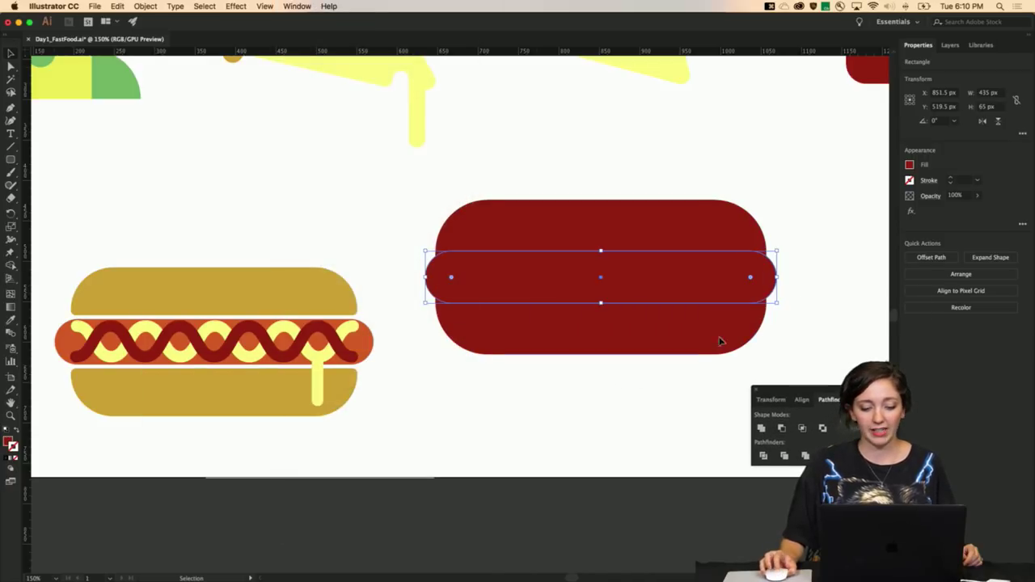
{"action": "left_click", "coordinate": [587, 242]}
{"action": "left_click", "coordinate": [429, 278], "text": "shift"}
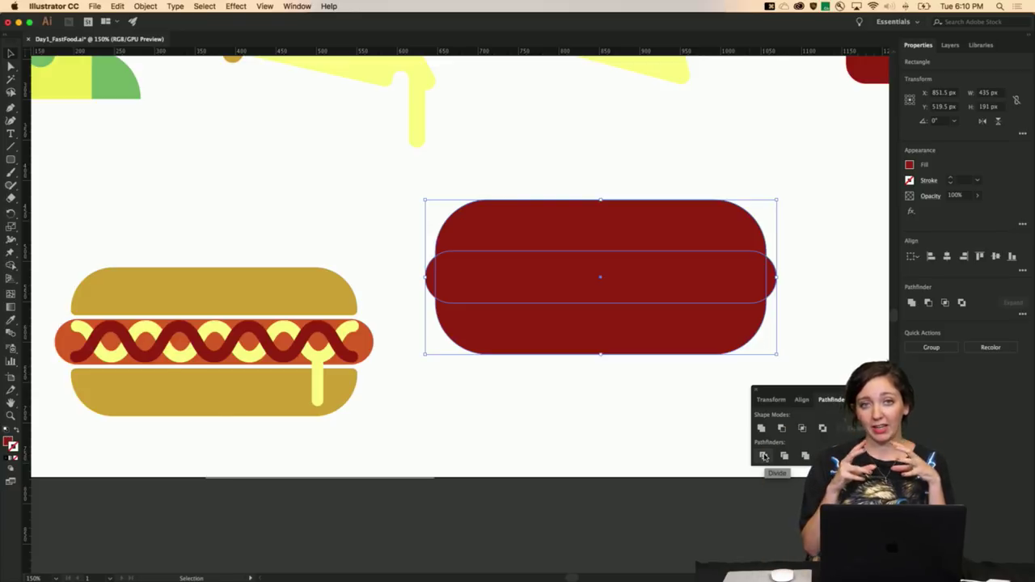
Divide the red rounded rectangle along the pill with Pathfinder and inspect the divided outlines
{"action": "left_click", "coordinate": [764, 457]}
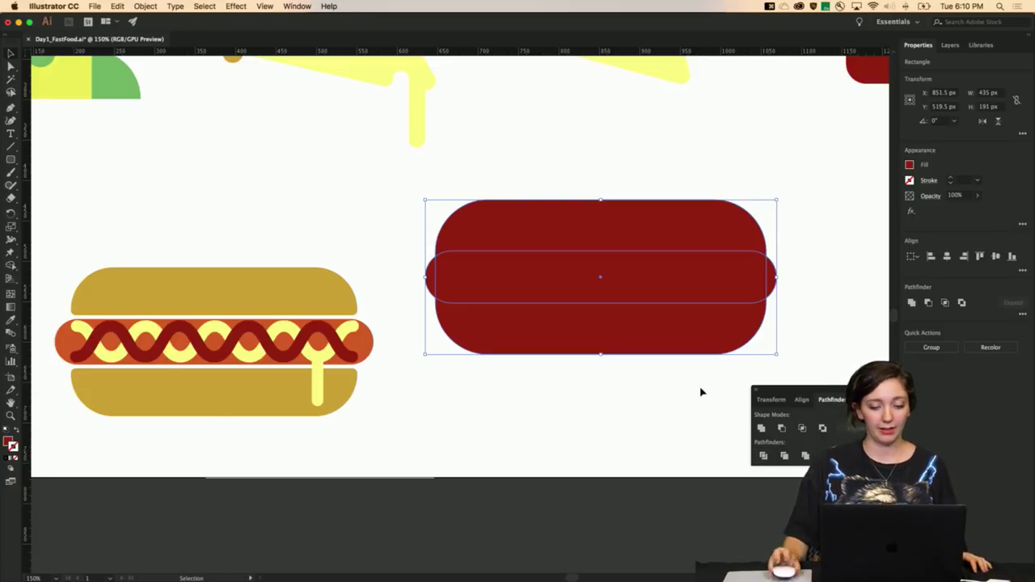
{"action": "left_click", "coordinate": [666, 359]}
{"action": "left_click", "coordinate": [642, 263]}
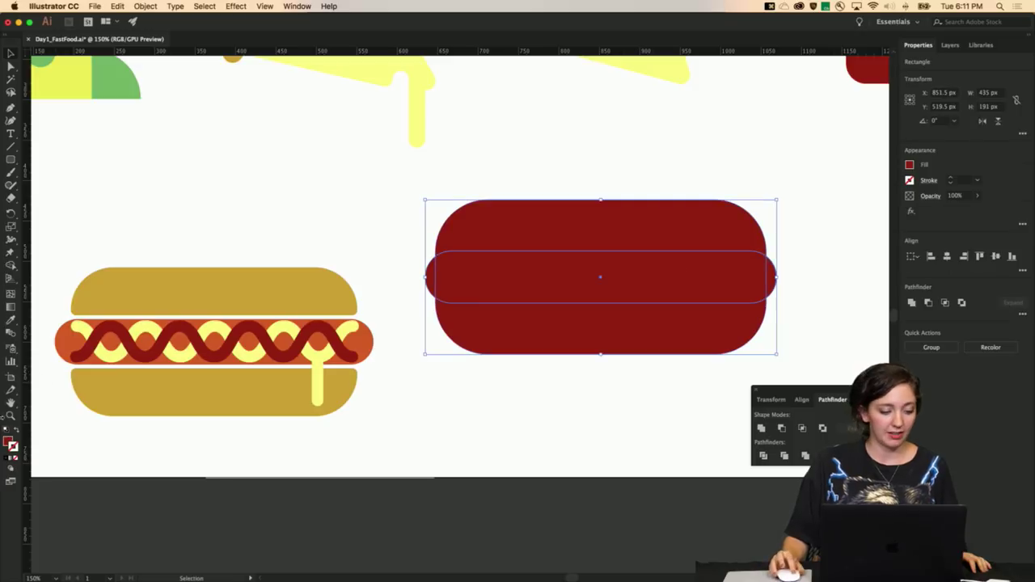
{"action": "left_click", "coordinate": [15, 438]}
{"action": "left_click", "coordinate": [409, 453]}
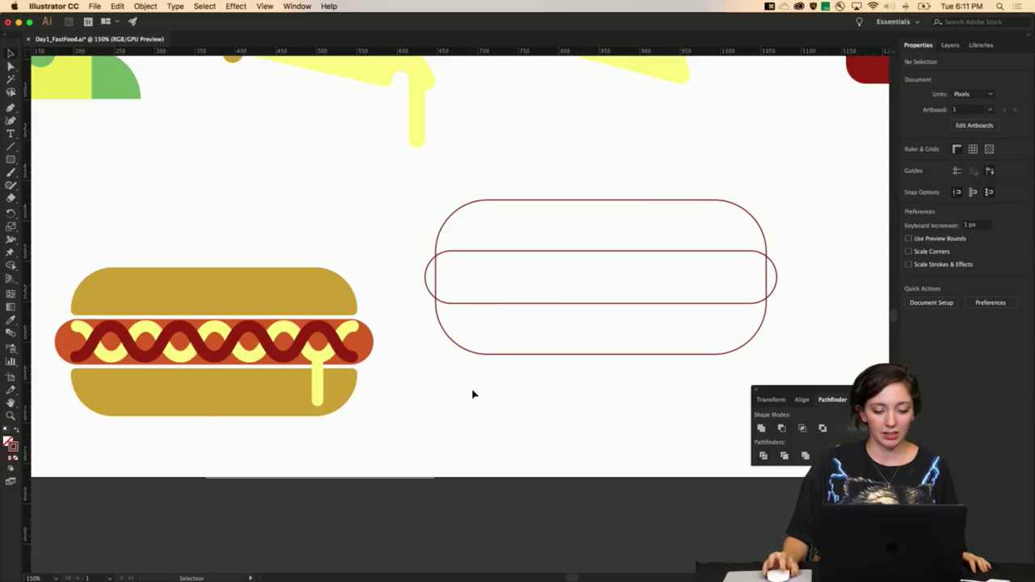
{"action": "left_click", "coordinate": [477, 255]}
Refill the divided pieces with dark red and set their stroke to None
{"action": "left_click", "coordinate": [8, 445]}
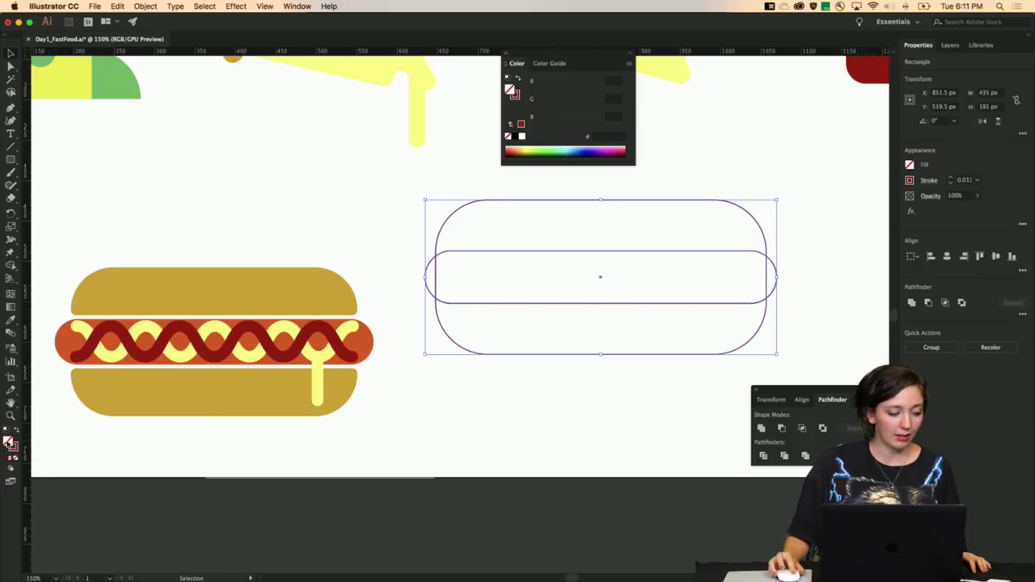
{"action": "left_click", "coordinate": [14, 450]}
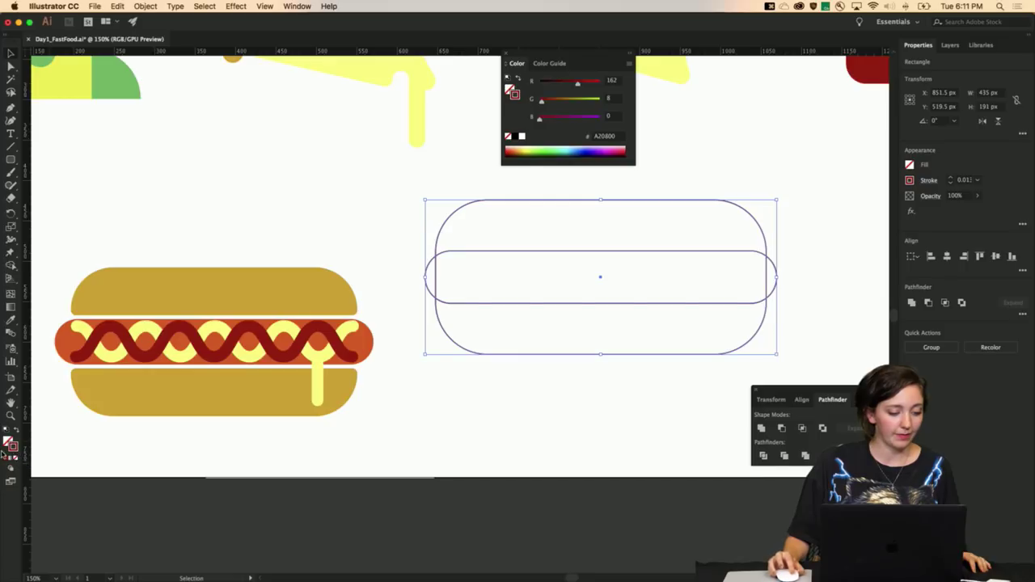
{"action": "left_click", "coordinate": [8, 443]}
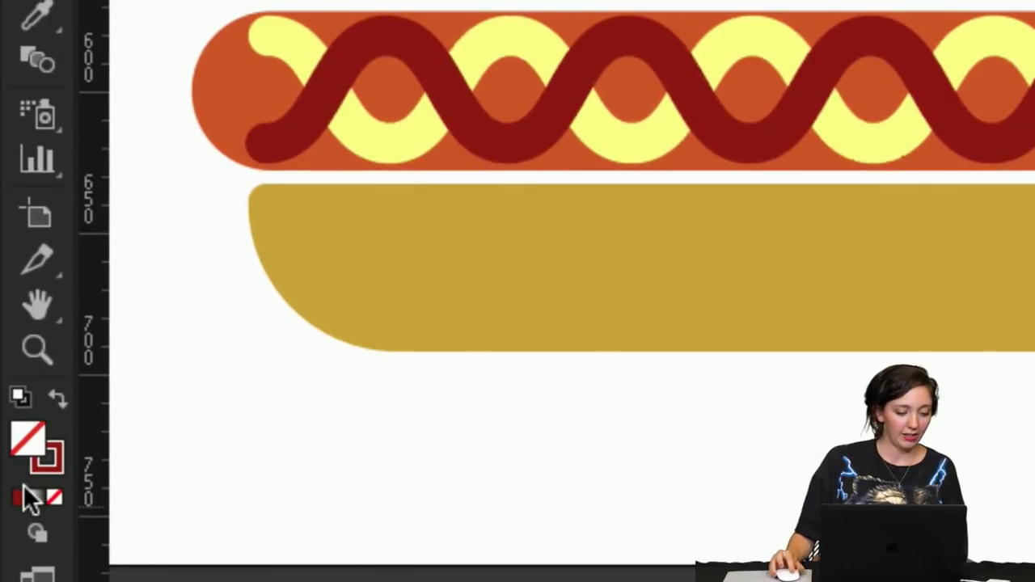
{"action": "left_click", "coordinate": [24, 500]}
{"action": "left_click", "coordinate": [46, 467]}
{"action": "left_click", "coordinate": [53, 497]}
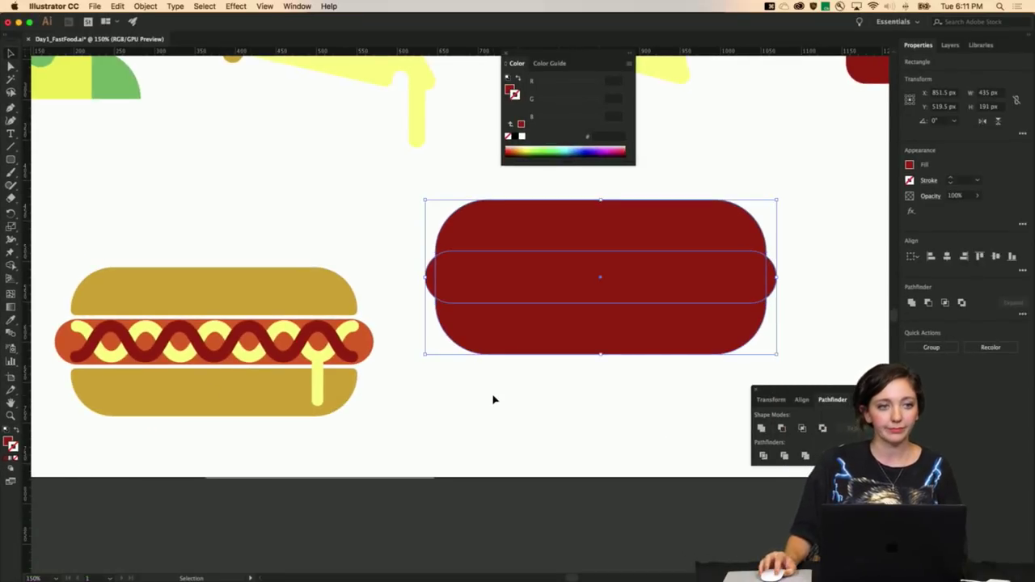
{"action": "left_click", "coordinate": [689, 381]}
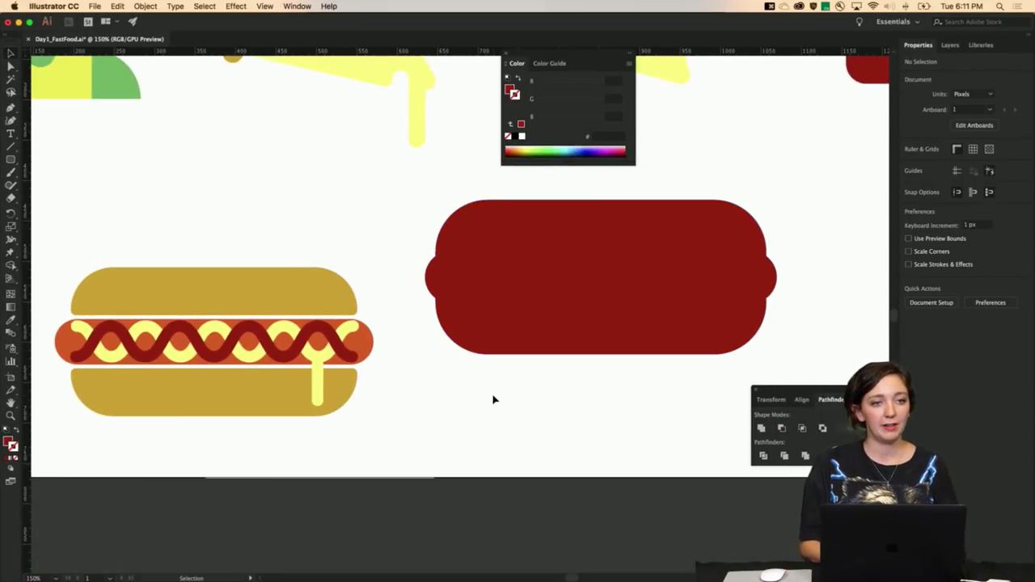
Ungroup the divided red shape into separate pieces, checking that the sausage moves independently
{"action": "key", "text": "super+equal"}
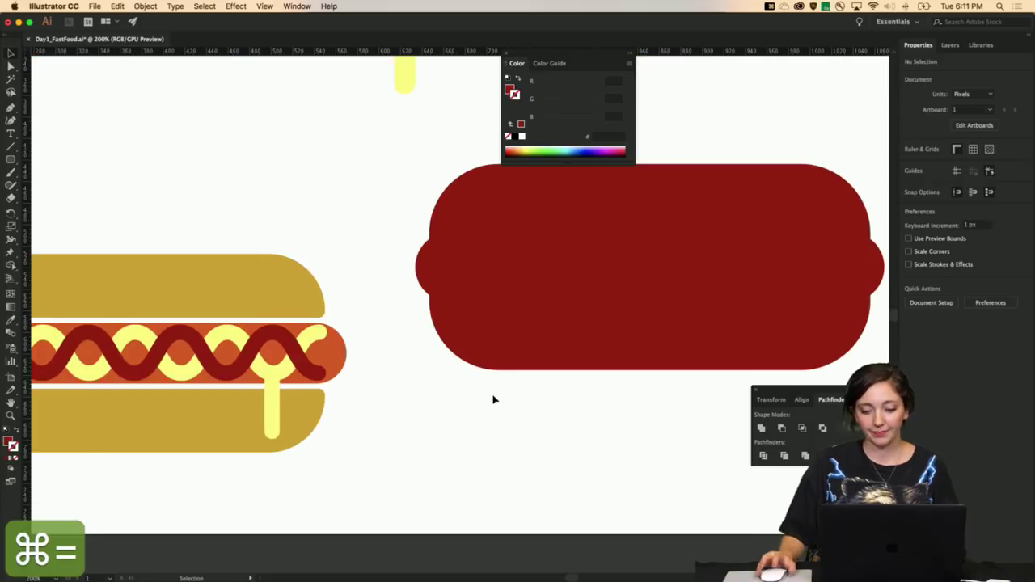
{"action": "left_click_drag", "start_coordinate": [456, 409], "coordinate": [282, 380]}
{"action": "left_click_drag", "start_coordinate": [328, 178], "coordinate": [399, 444]}
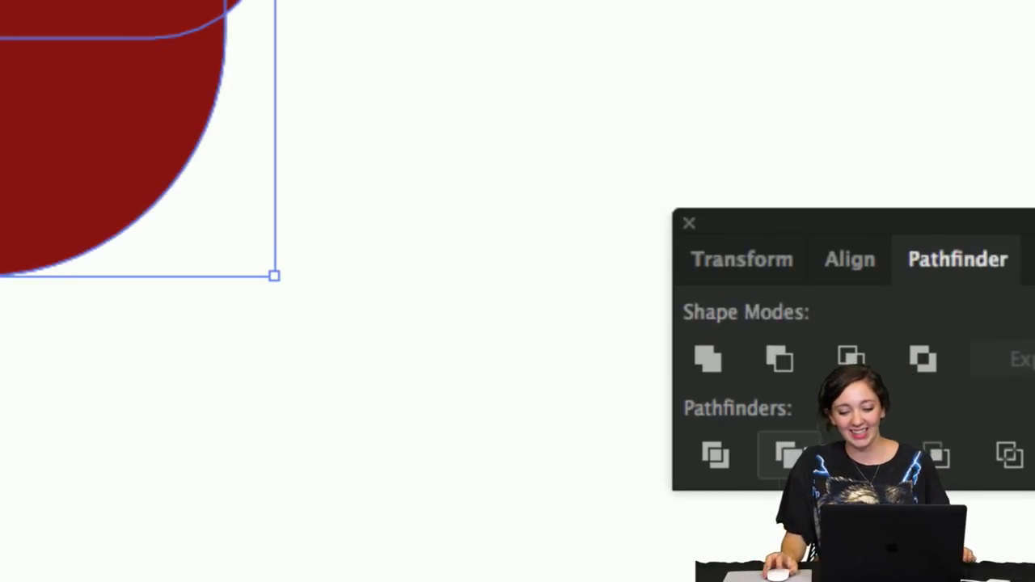
{"action": "key", "text": "alt+super+8"}
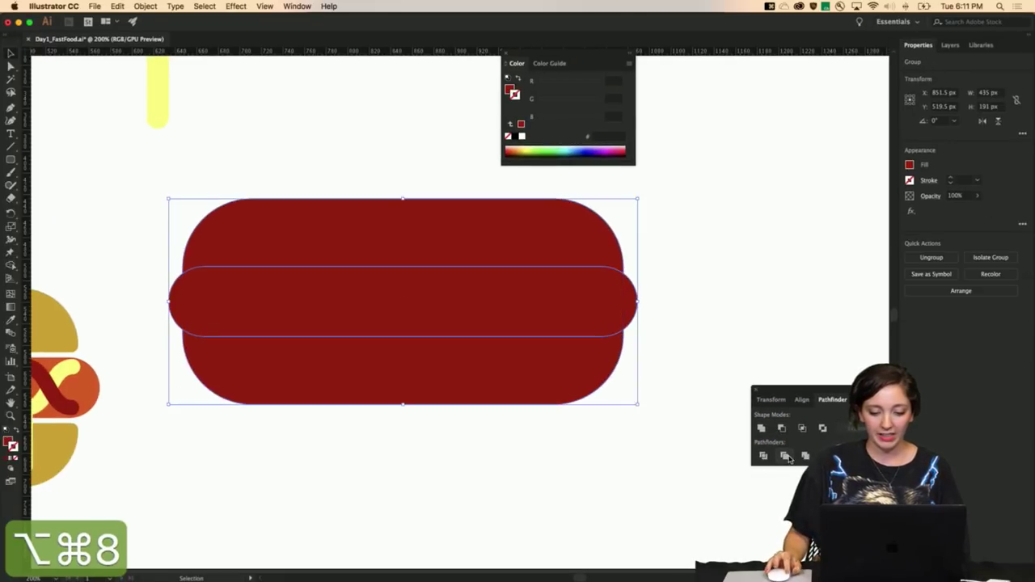
{"action": "key", "text": "v"}
{"action": "left_click", "coordinate": [711, 299]}
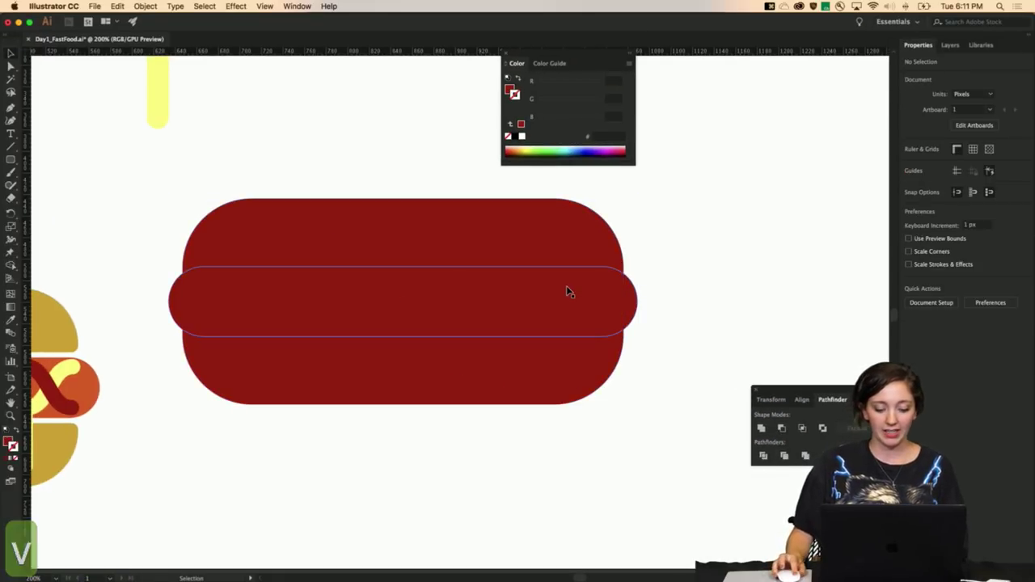
{"action": "left_click_drag", "start_coordinate": [566, 286], "coordinate": [696, 294]}
{"action": "key", "text": "super+z"}
{"action": "key", "text": "shift+super+g"}
{"action": "left_click", "coordinate": [592, 300]}
{"action": "left_click_drag", "start_coordinate": [591, 301], "coordinate": [708, 294]}
{"action": "key", "text": "super+z"}
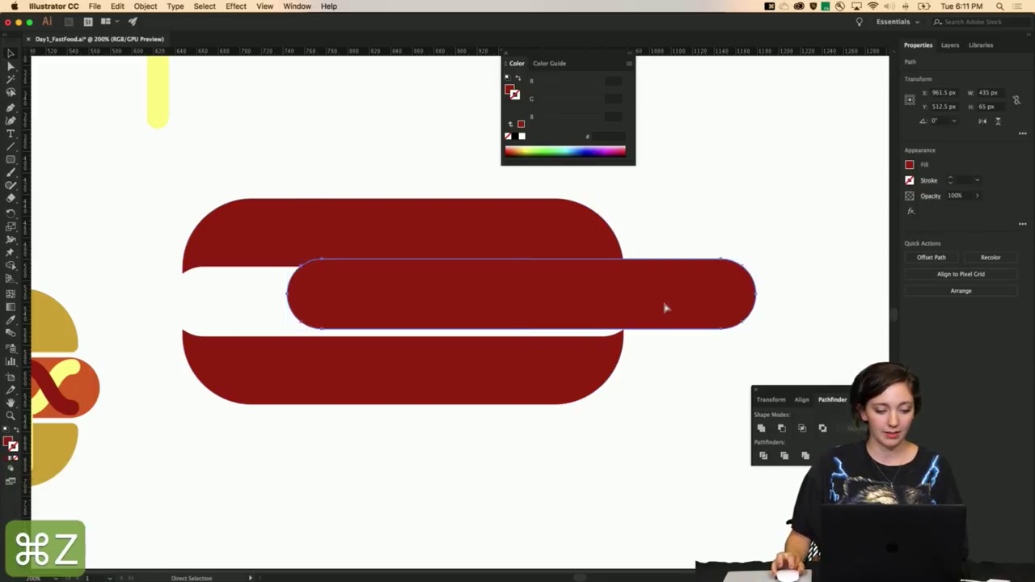
Nudge the top bun up and the bottom bun down to open thin white gaps
{"action": "left_click", "coordinate": [382, 217]}
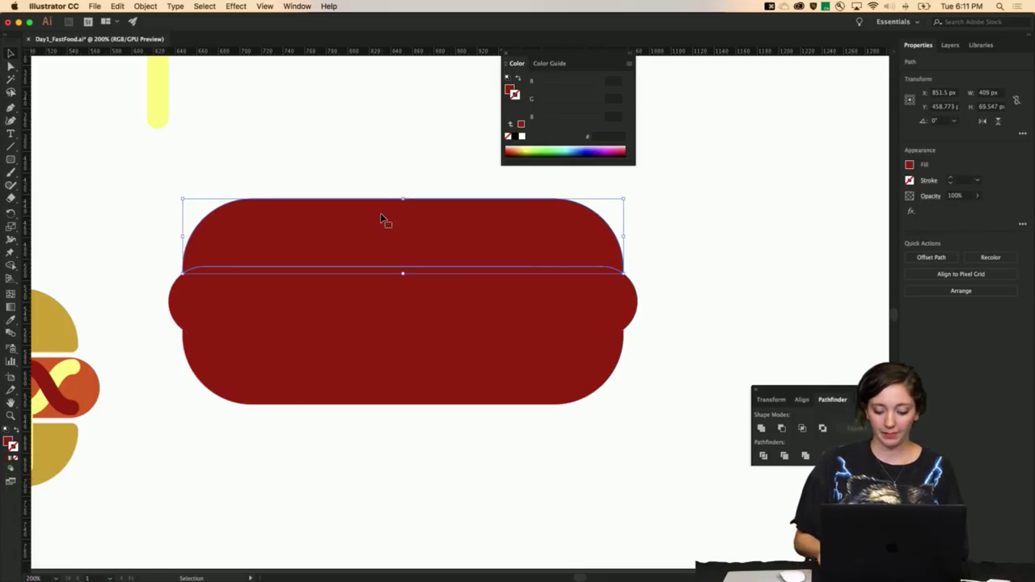
{"action": "key", "text": "Up"}
{"action": "key", "text": "Up"}
{"action": "key", "text": "Up"}
{"action": "key", "text": "Up"}
{"action": "key", "text": "Up"}
{"action": "left_click", "coordinate": [413, 346]}
{"action": "key", "text": "Down"}
{"action": "key", "text": "Down"}
{"action": "key", "text": "Down"}
{"action": "key", "text": "Down"}
{"action": "key", "text": "Down"}
{"action": "key", "text": "Down"}
{"action": "key", "text": "Down"}
{"action": "key", "text": "Down"}
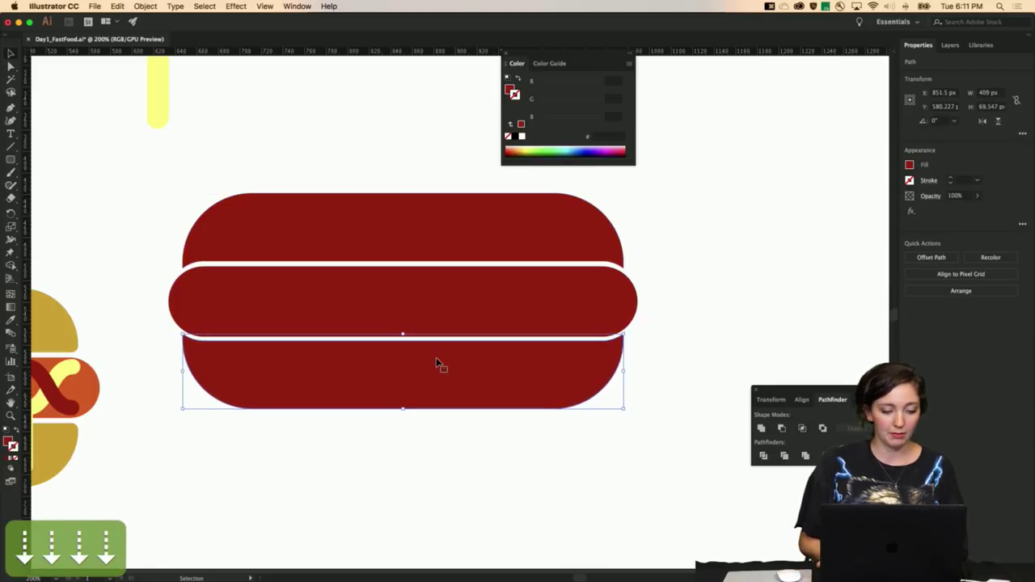
{"action": "left_click", "coordinate": [675, 351]}
{"action": "key", "text": "super+minus"}
{"action": "key", "text": "super+minus"}
{"action": "key", "text": "super+equal"}
{"action": "key", "text": "super+equal"}
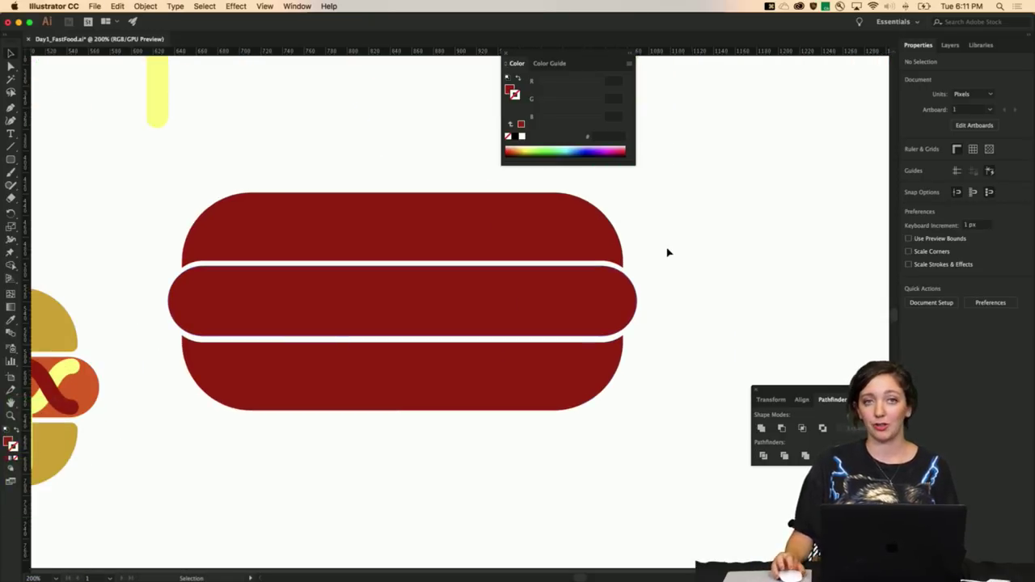
{"action": "left_click_drag", "start_coordinate": [134, 242], "coordinate": [364, 249]}
{"action": "left_click", "coordinate": [150, 221]}
{"action": "scroll", "coordinate": [141, 221], "scroll_direction": "left", "scroll_amount": 10}
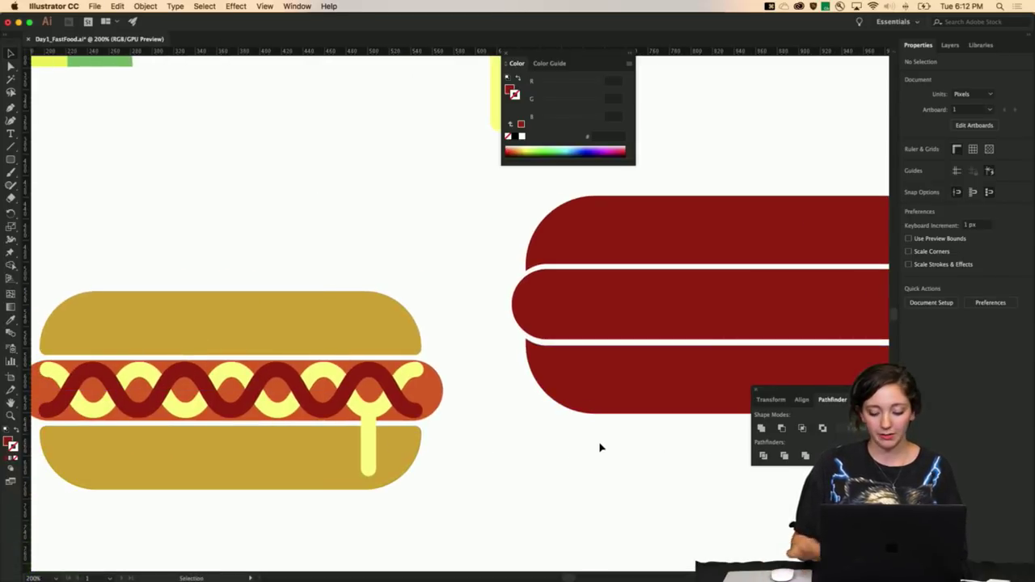
Draw a 387 px horizontal line across the middle of the right sausage
{"action": "key", "text": "super+minus"}
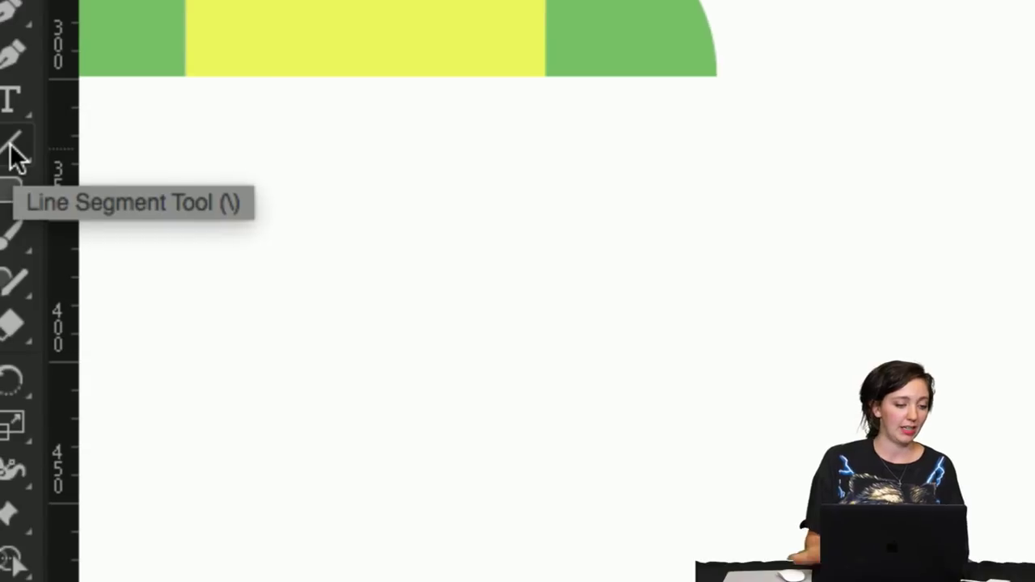
{"action": "left_click", "coordinate": [15, 153]}
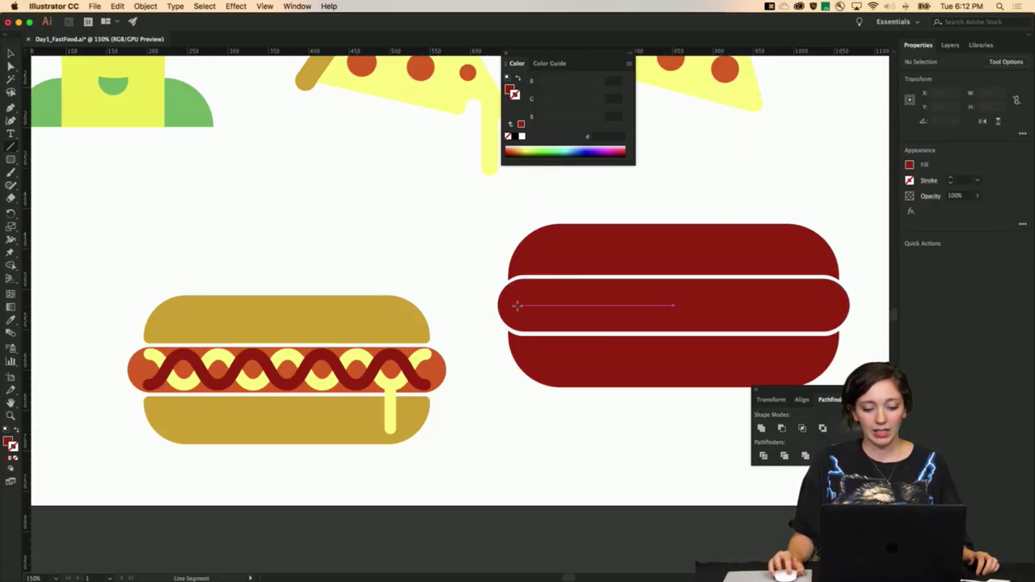
{"action": "left_click_drag", "start_coordinate": [517, 305], "coordinate": [830, 307]}
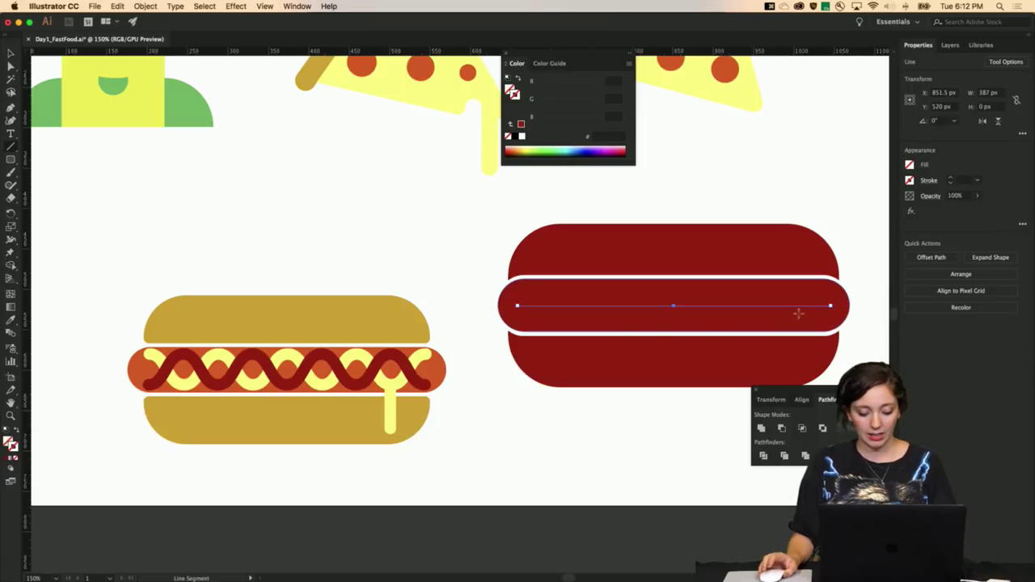
{"action": "key", "text": "v"}
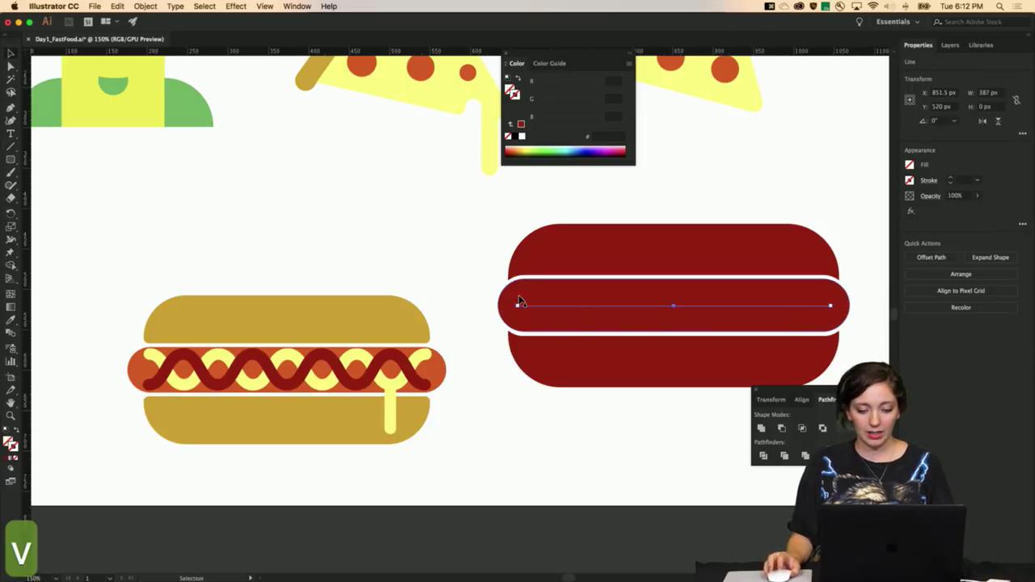
Set the line's stroke colour to yellow EDED2F
{"action": "double_click", "coordinate": [13, 447]}
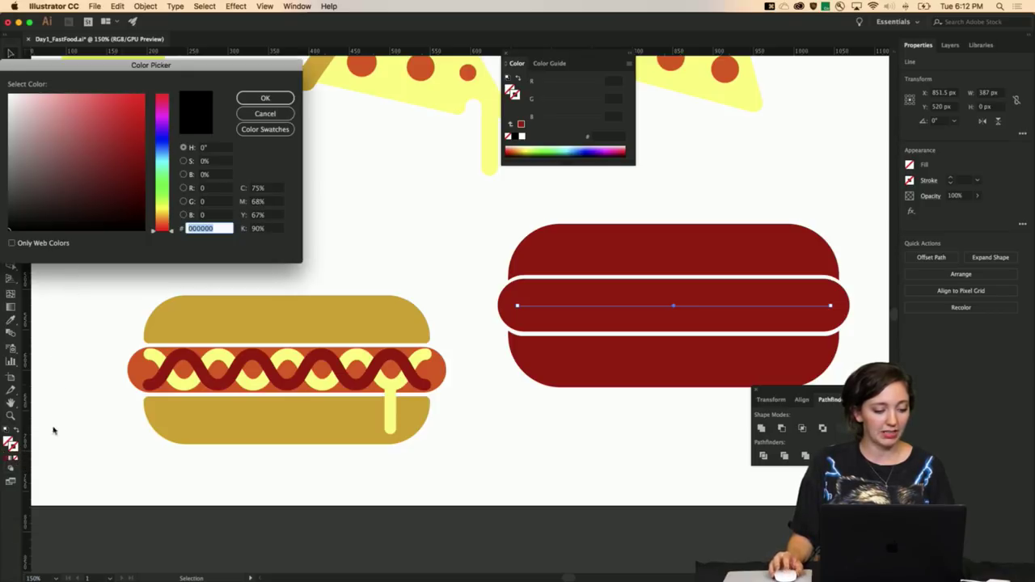
{"action": "left_click", "coordinate": [164, 208]}
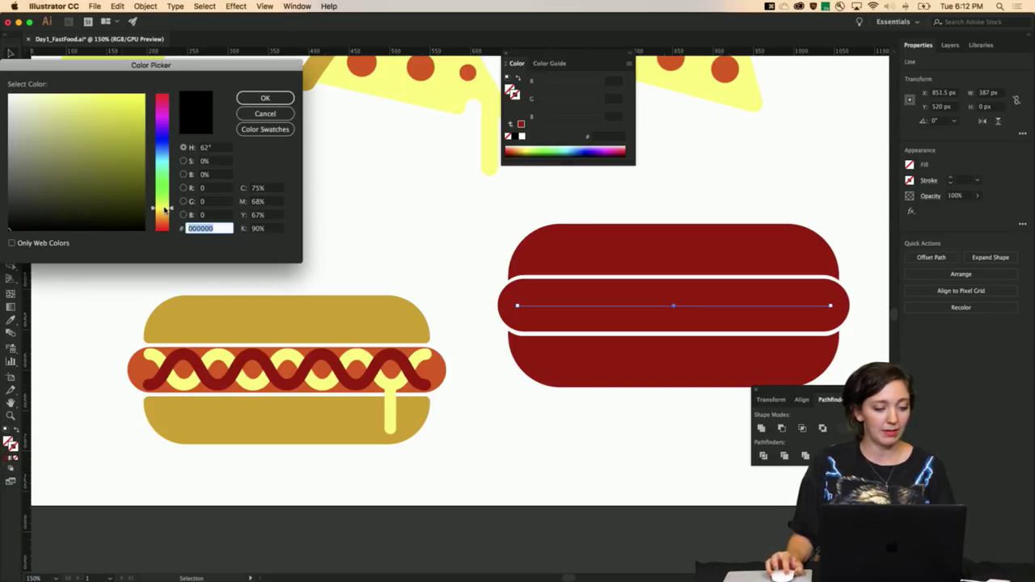
{"action": "left_click", "coordinate": [119, 104]}
{"action": "left_click", "coordinate": [265, 97]}
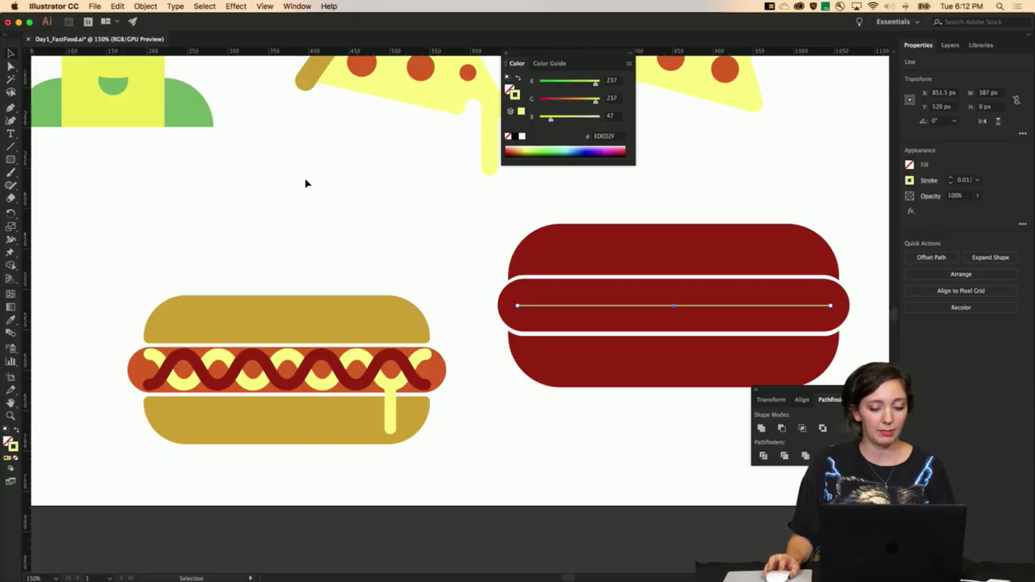
{"action": "key", "text": "v"}
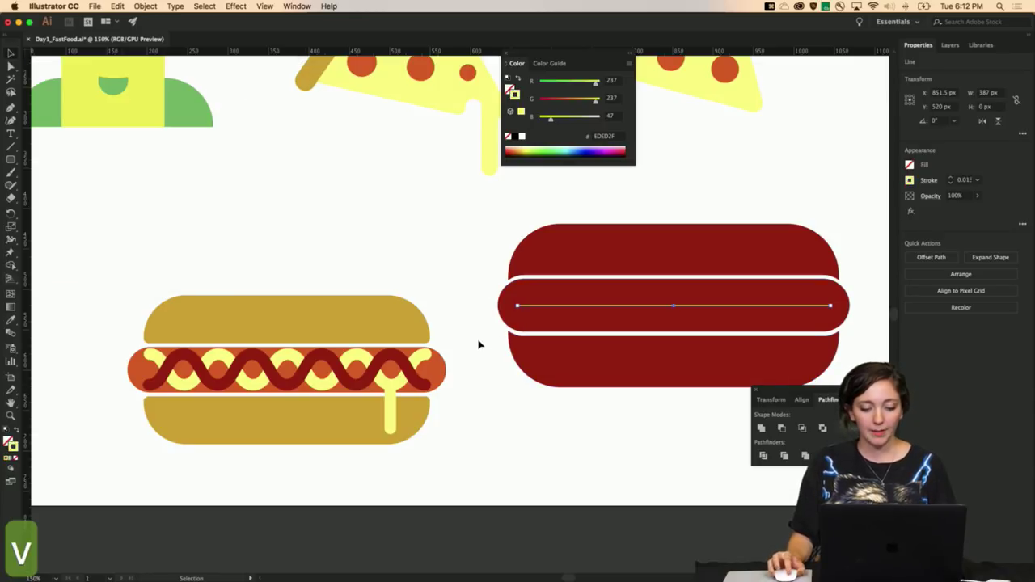
{"action": "left_click", "coordinate": [483, 342]}
{"action": "left_click", "coordinate": [556, 305]}
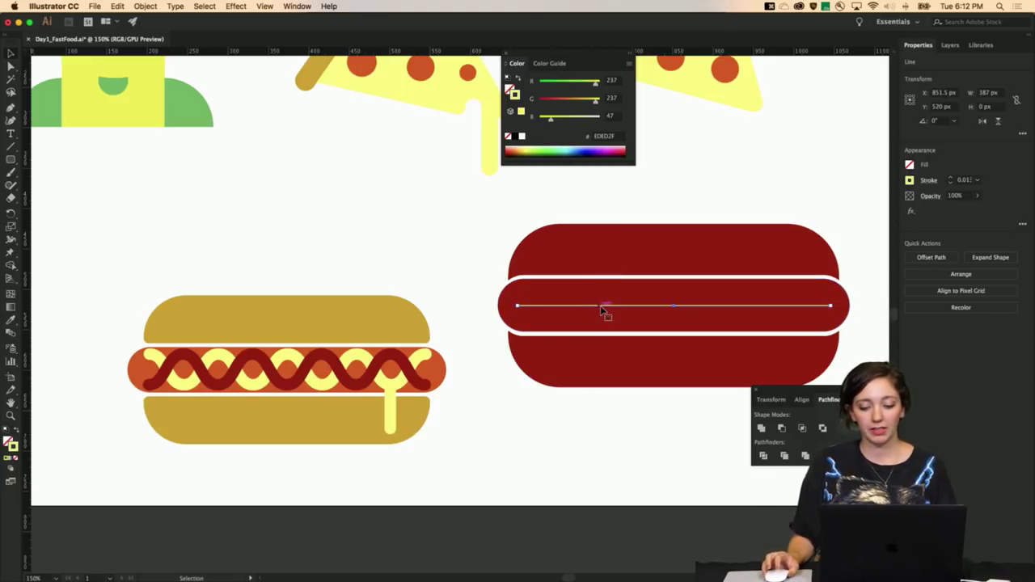
Apply a Smooth Zig Zag effect with 16 px size to the yellow line
{"action": "left_click", "coordinate": [236, 6]}
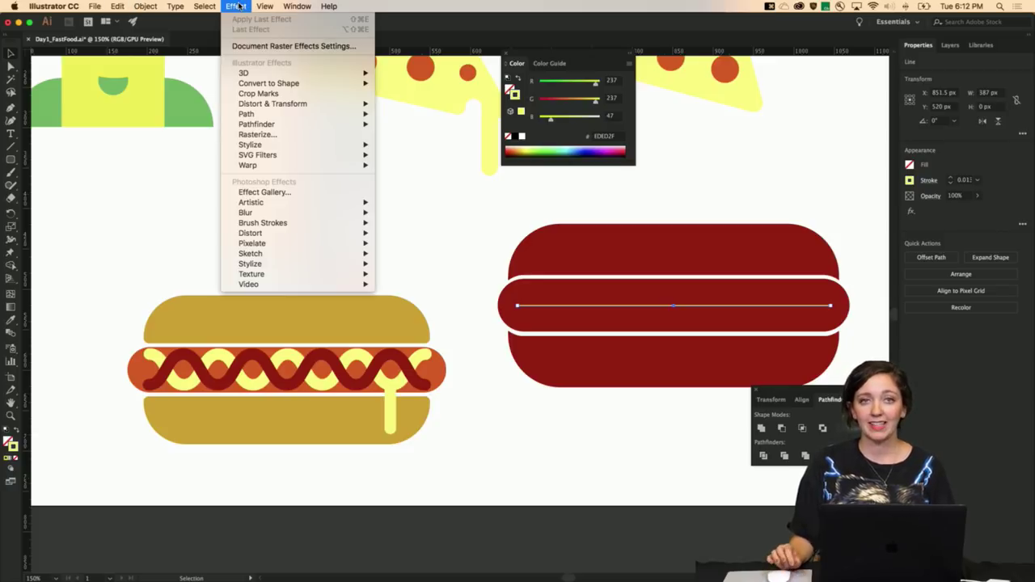
{"action": "mouse_move", "coordinate": [324, 127]}
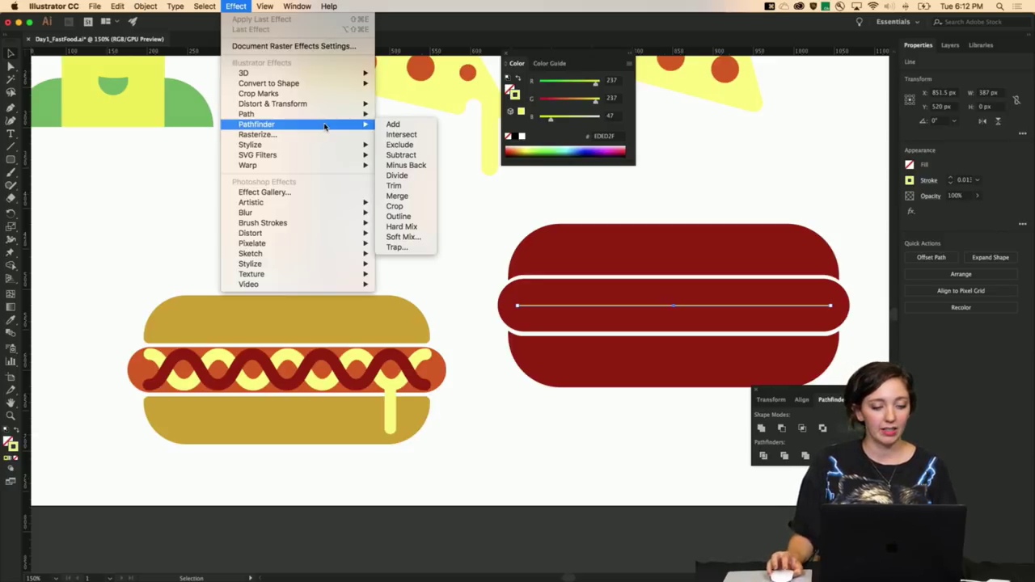
{"action": "mouse_move", "coordinate": [356, 143]}
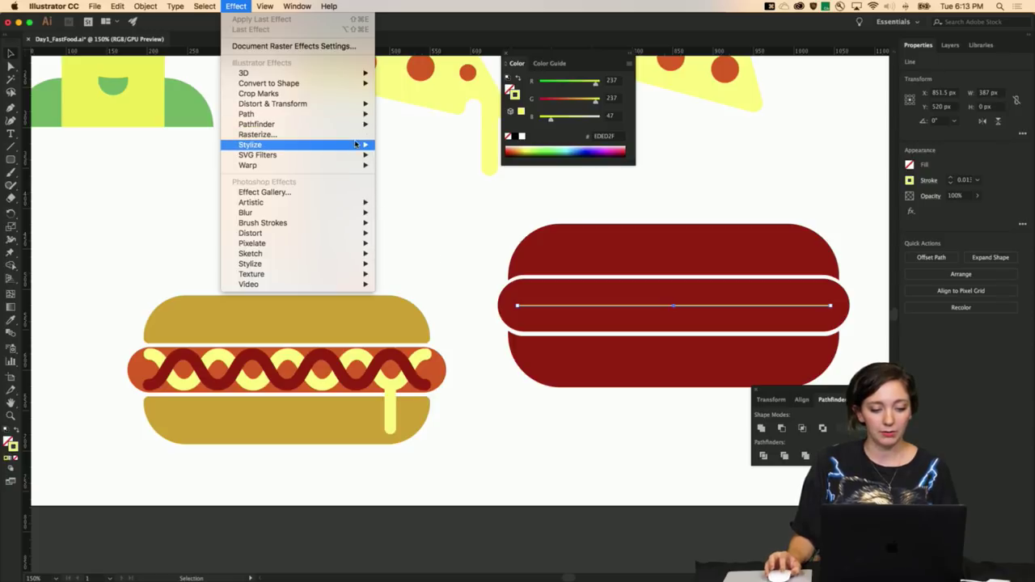
{"action": "mouse_move", "coordinate": [366, 105]}
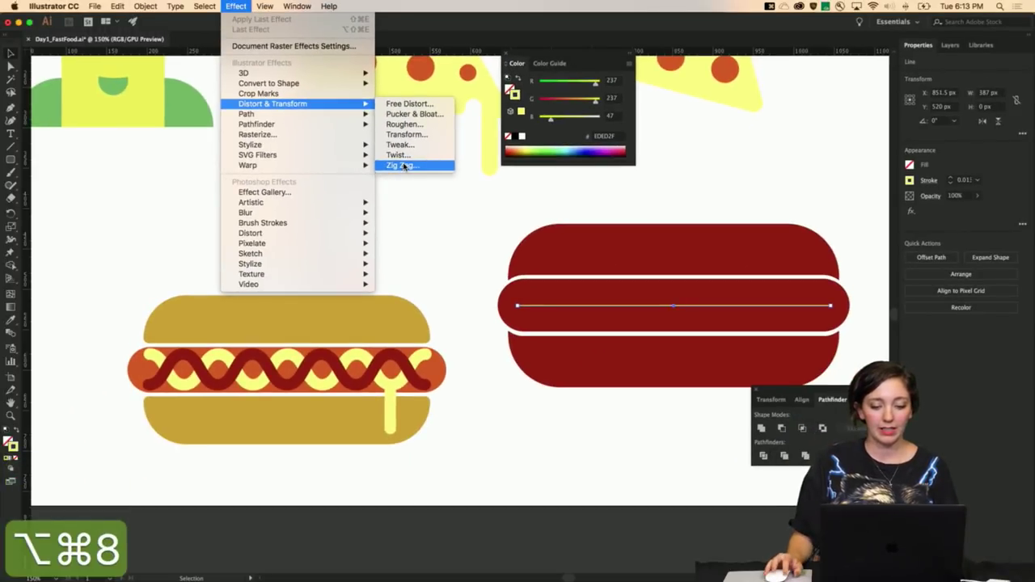
{"action": "left_click", "coordinate": [403, 166]}
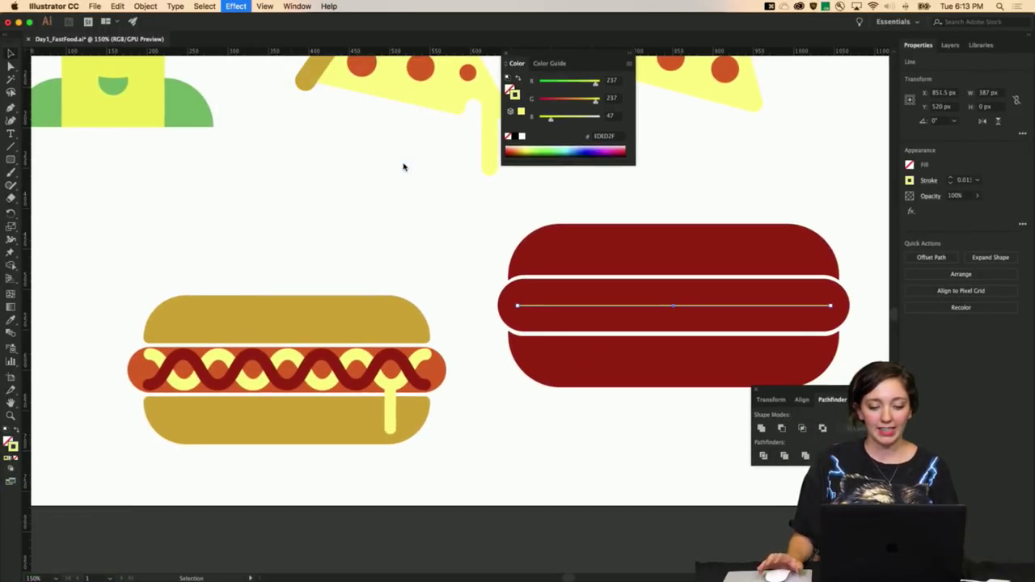
{"action": "left_click_drag", "start_coordinate": [150, 75], "coordinate": [444, 152]}
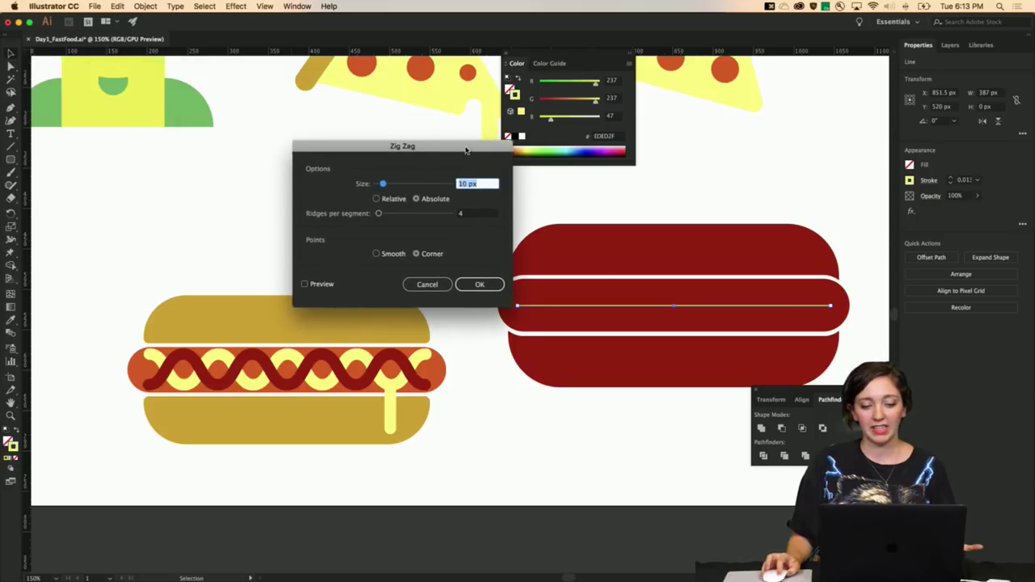
{"action": "left_click", "coordinate": [307, 282]}
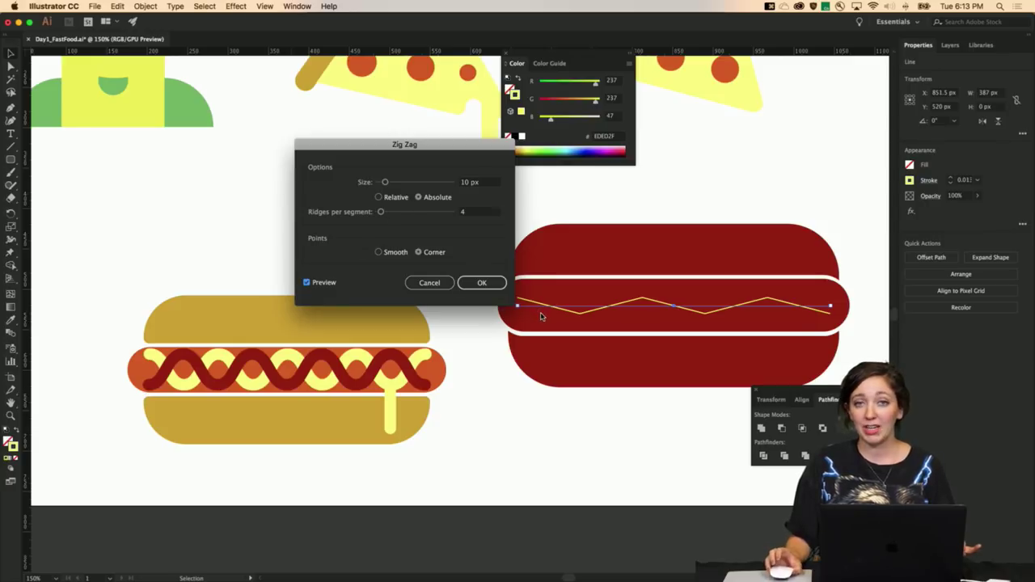
{"action": "left_click", "coordinate": [379, 253]}
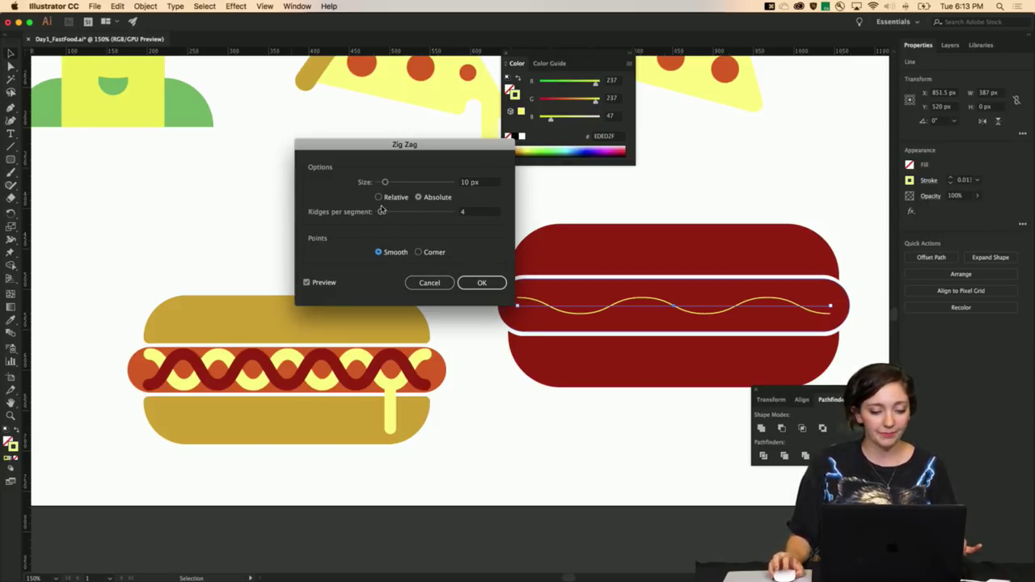
{"action": "left_click_drag", "start_coordinate": [386, 183], "coordinate": [383, 214]}
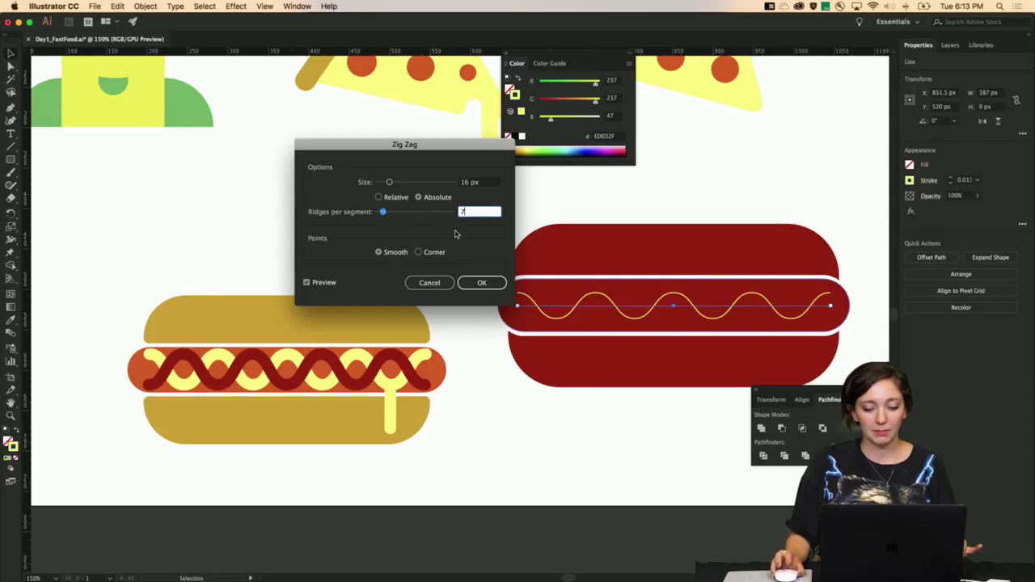
{"action": "left_click", "coordinate": [470, 281]}
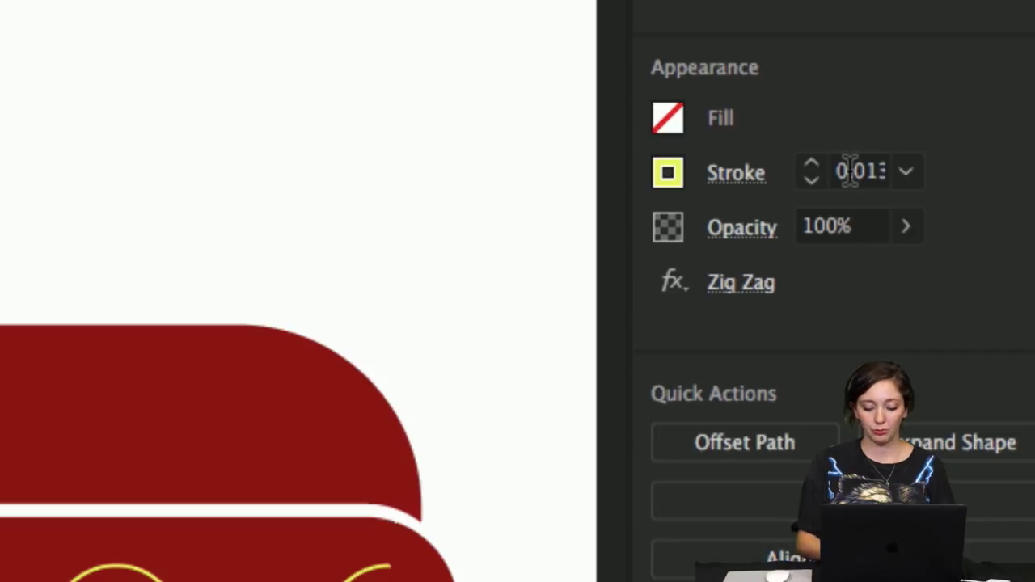
Give the yellow wave a 0.25 in stroke weight with round caps
{"action": "key", "text": "alt+super+8"}
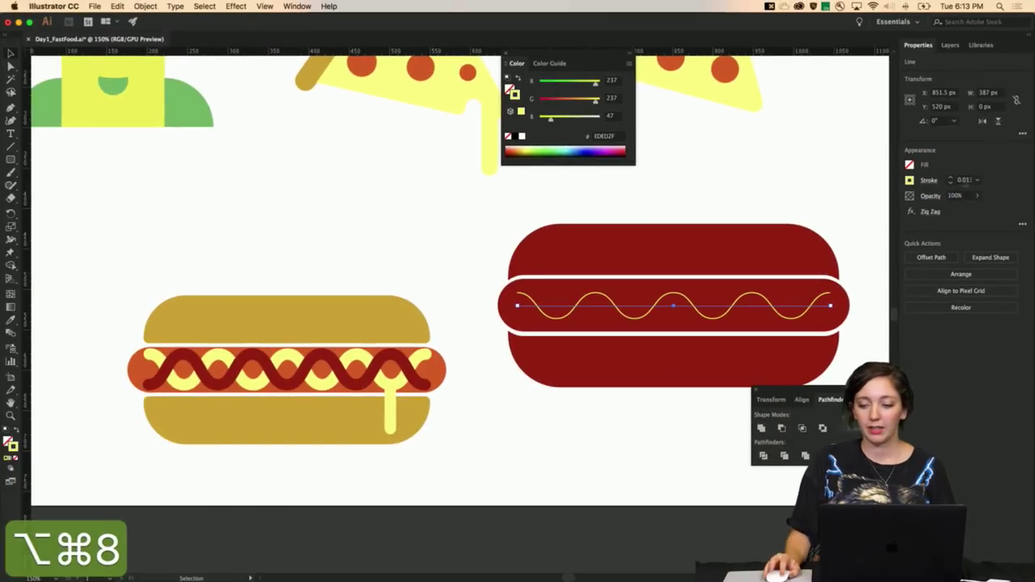
{"action": "left_click", "coordinate": [977, 180]}
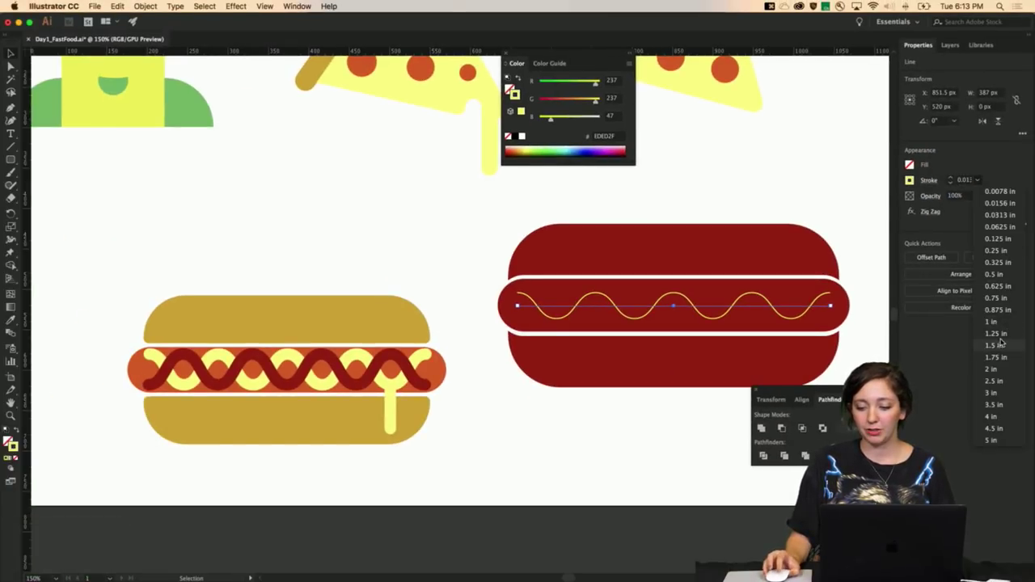
{"action": "left_click", "coordinate": [1001, 250]}
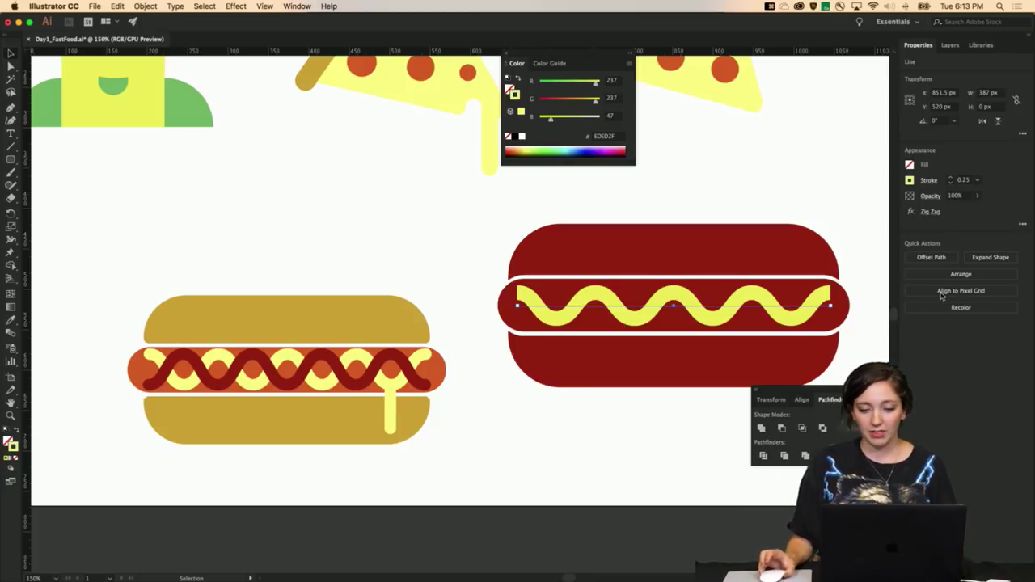
{"action": "left_click", "coordinate": [932, 181]}
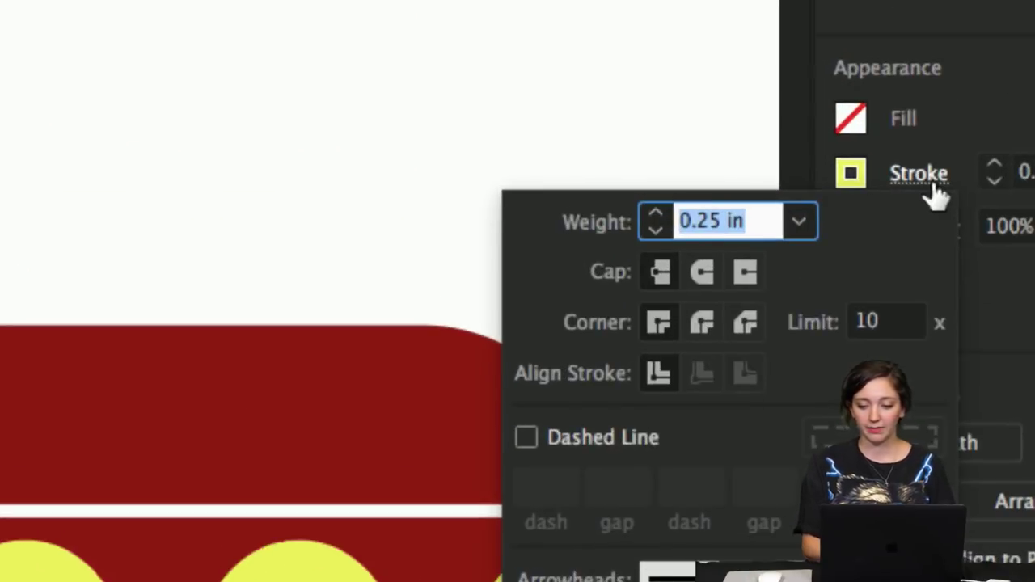
{"action": "key", "text": "alt+super+8"}
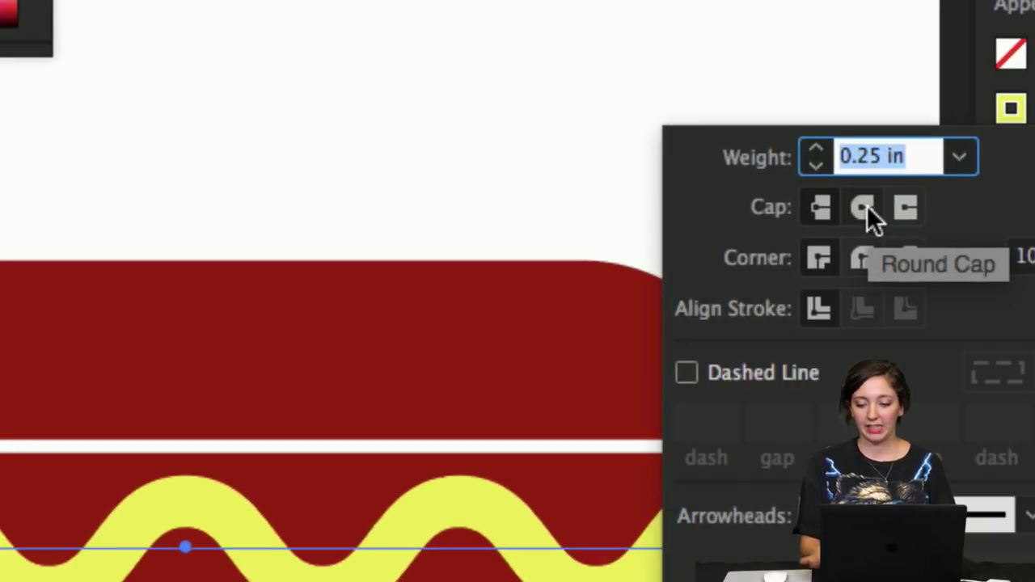
{"action": "left_click", "coordinate": [864, 209]}
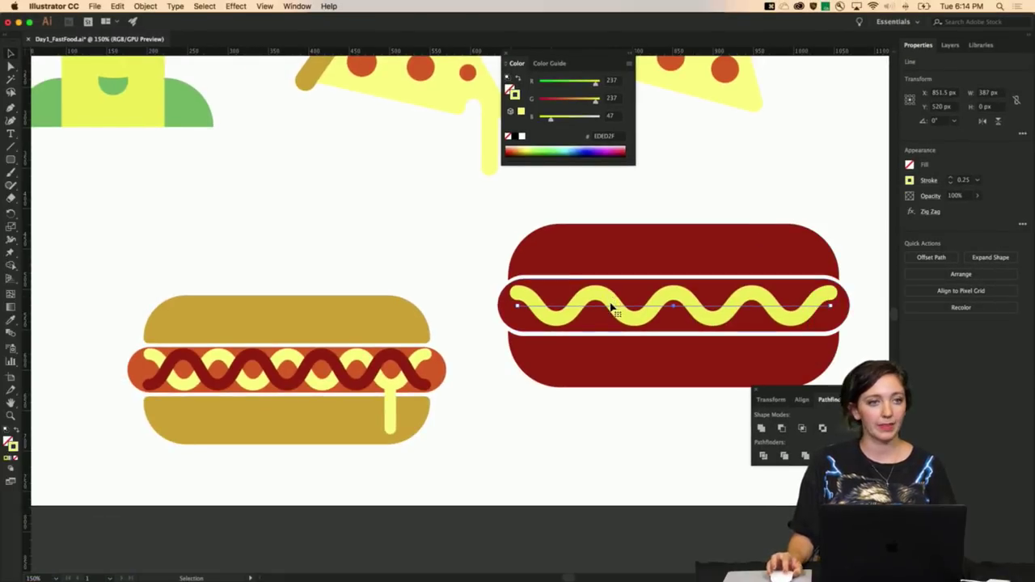
{"action": "left_click_drag", "start_coordinate": [553, 296], "coordinate": [296, 288]}
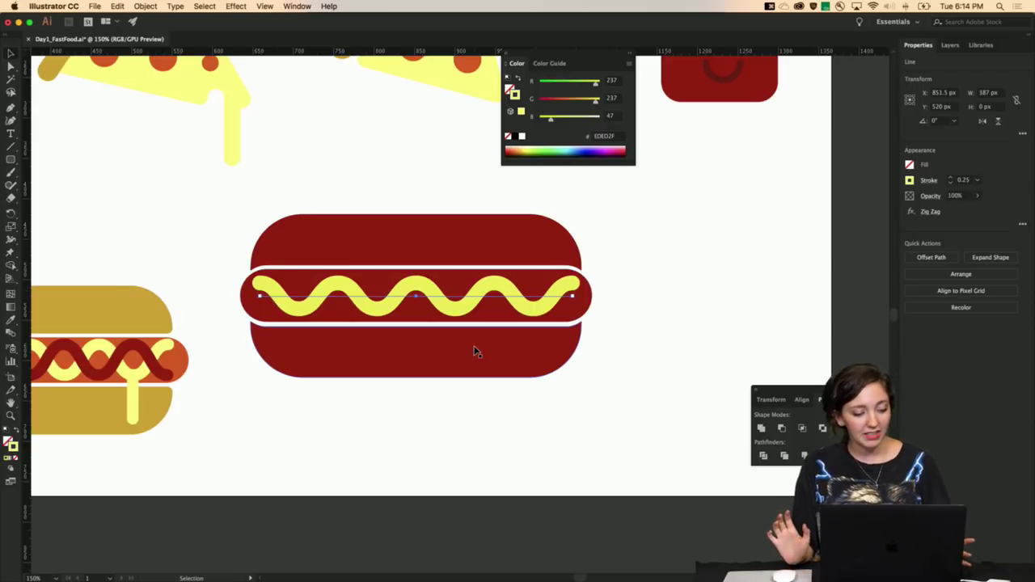
Draw a 17 by 62 px rounded rectangle hanging down from the mustard wave
{"action": "left_click", "coordinate": [551, 387]}
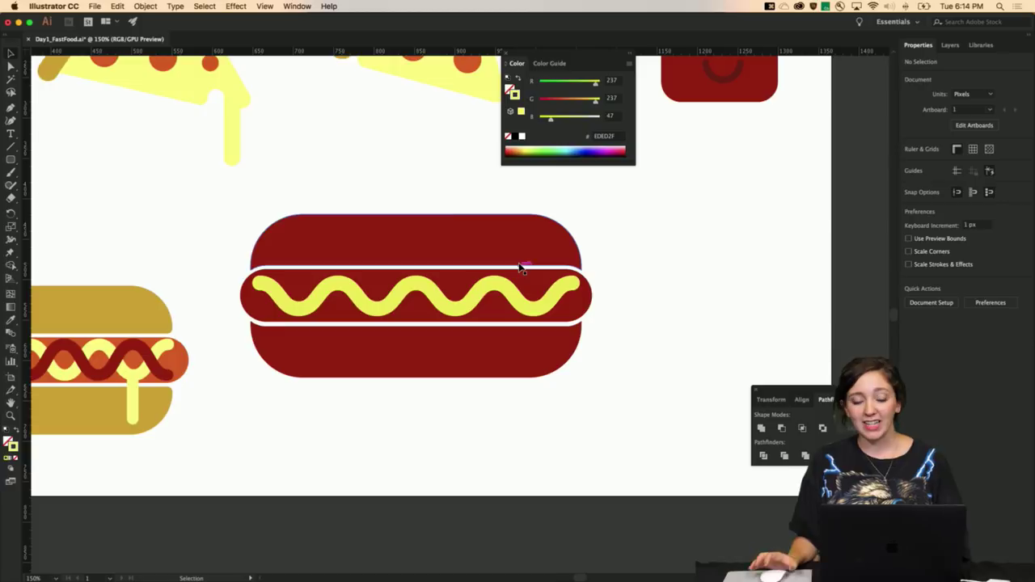
{"action": "left_click", "coordinate": [9, 161]}
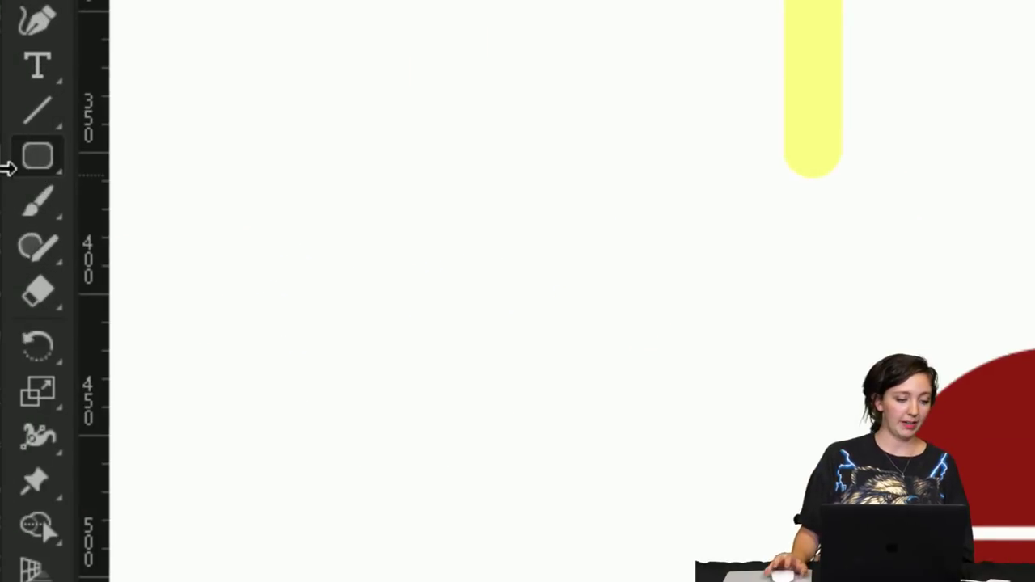
{"action": "key", "text": "alt+super+8"}
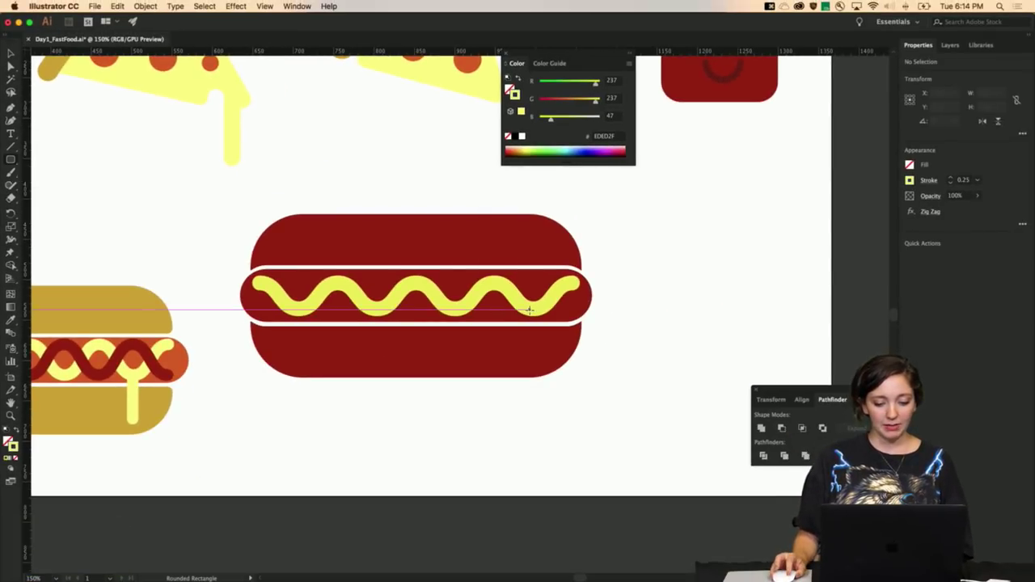
{"action": "left_click_drag", "start_coordinate": [529, 310], "coordinate": [544, 363]}
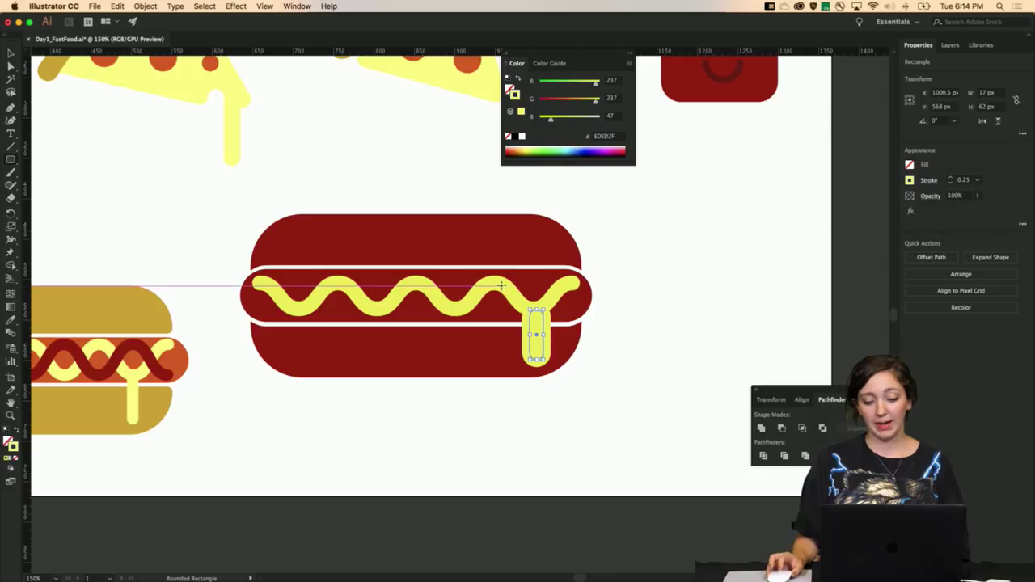
{"action": "key", "text": "v"}
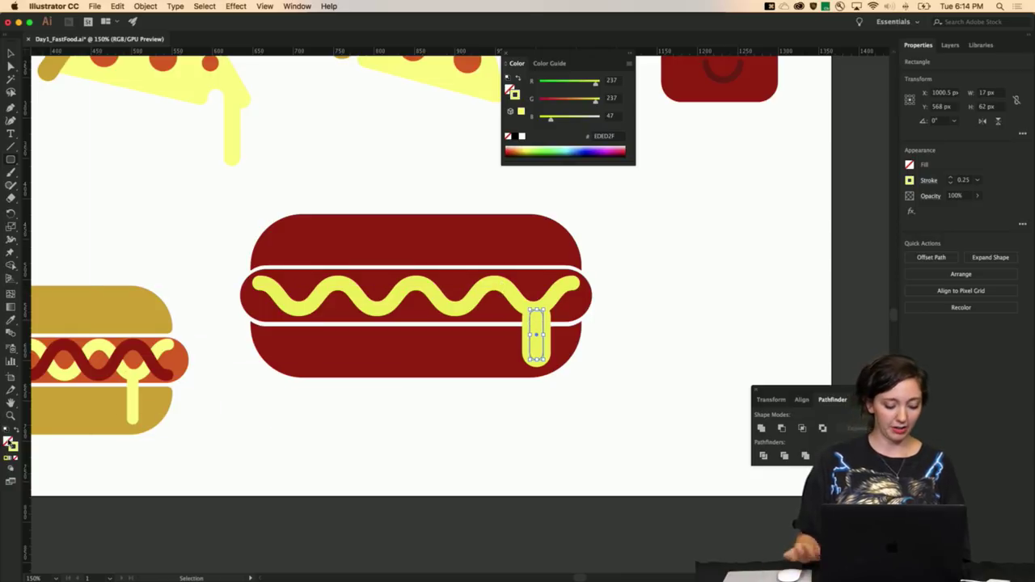
Fill the drip shape yellow and set its stroke to None
{"action": "key", "text": "alt+super+8"}
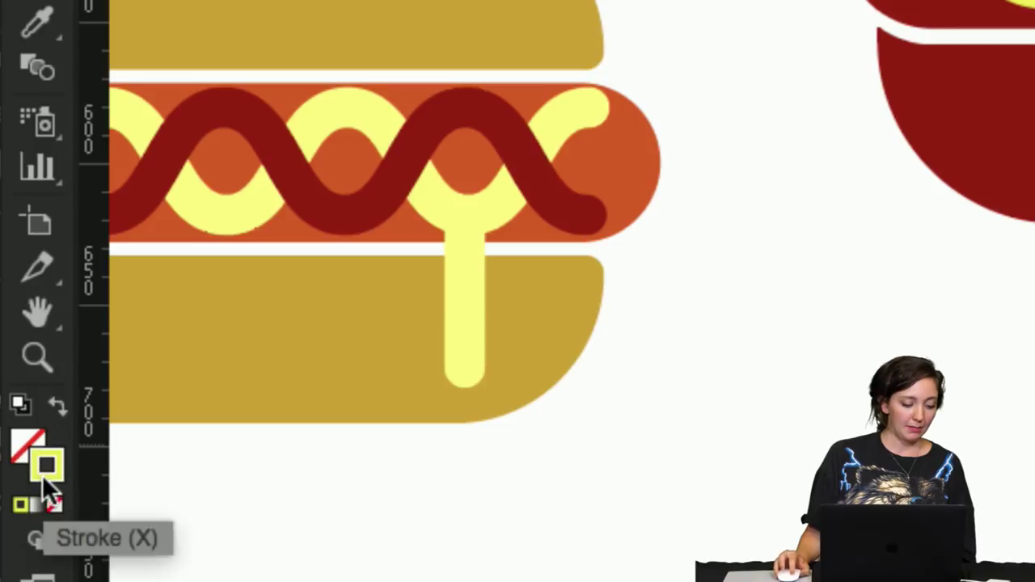
{"action": "left_click", "coordinate": [54, 505]}
{"action": "left_click", "coordinate": [27, 447]}
{"action": "left_click", "coordinate": [19, 506]}
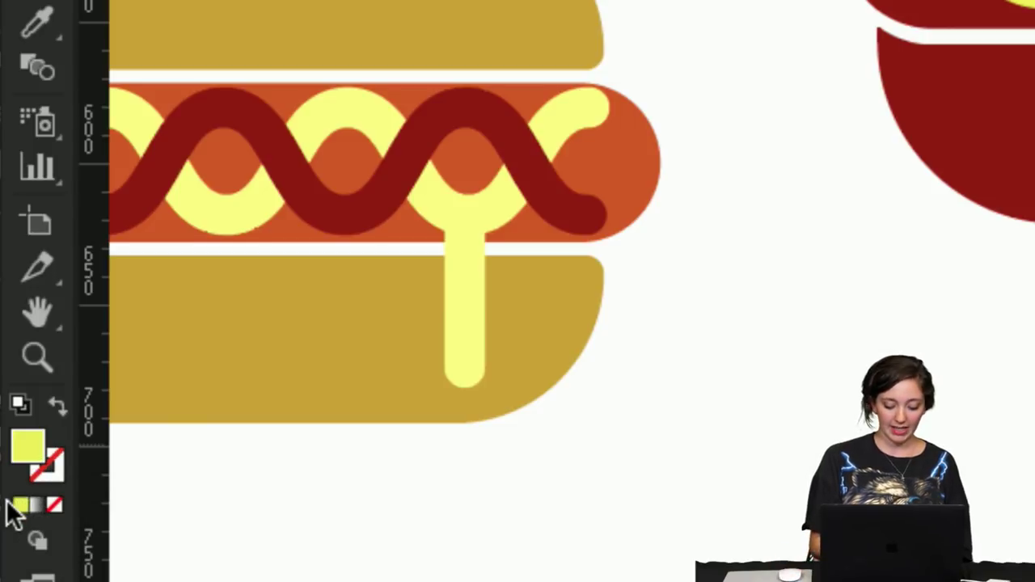
{"action": "key", "text": "alt+super+8"}
{"action": "key", "text": "v"}
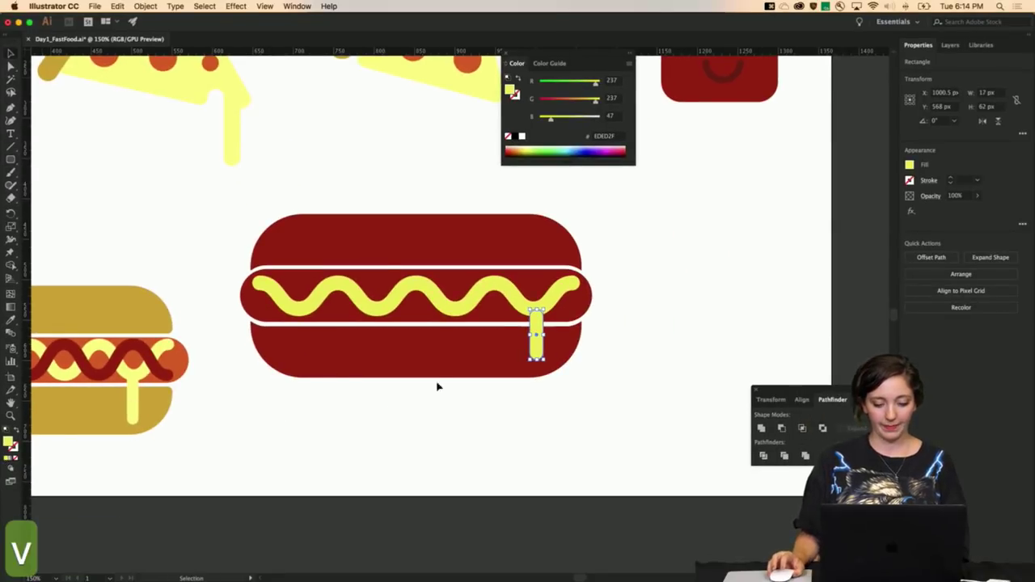
{"action": "left_click", "coordinate": [603, 402]}
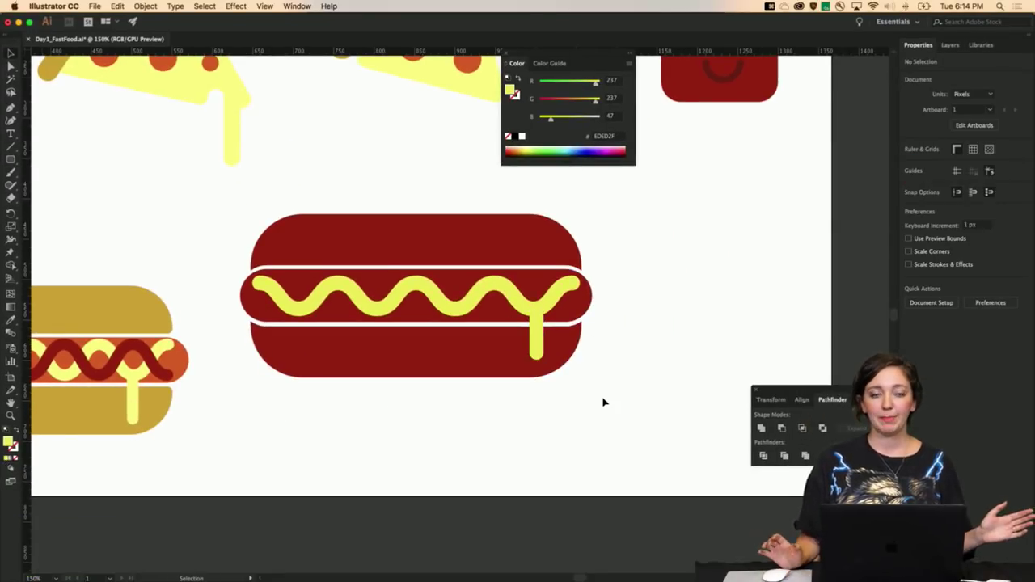
{"action": "scroll", "coordinate": [289, 393], "scroll_direction": "left", "scroll_amount": 5}
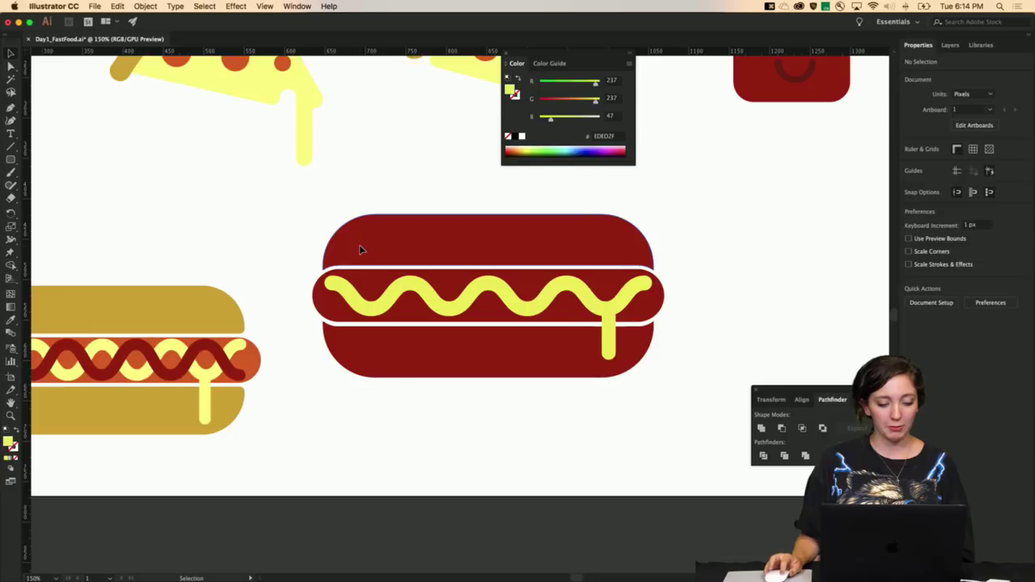
Sample the golden D6A000 bun colour from the left hot dog onto the right top bun
{"action": "left_click", "coordinate": [359, 244]}
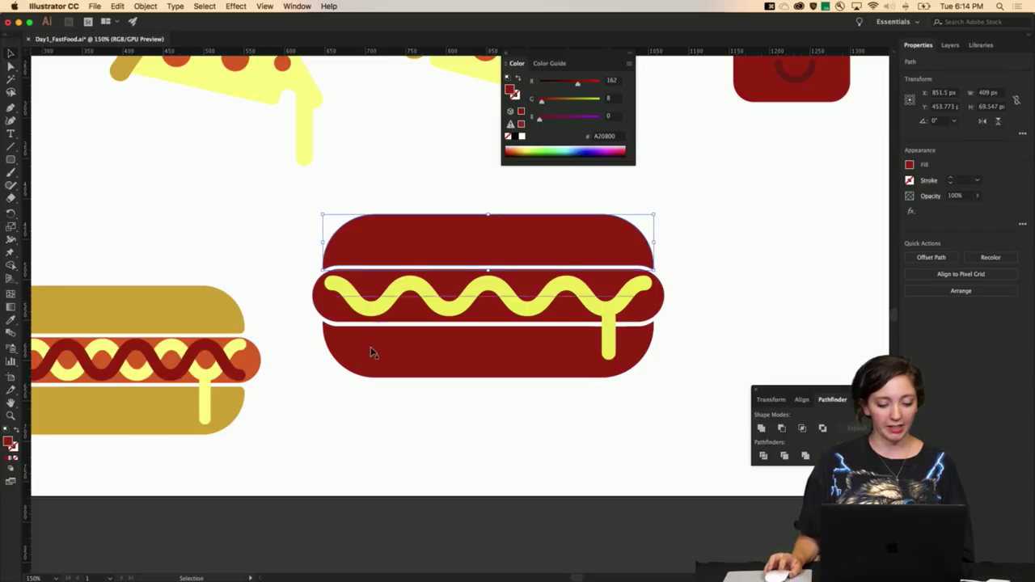
{"action": "key", "text": "i"}
{"action": "left_click", "coordinate": [166, 407]}
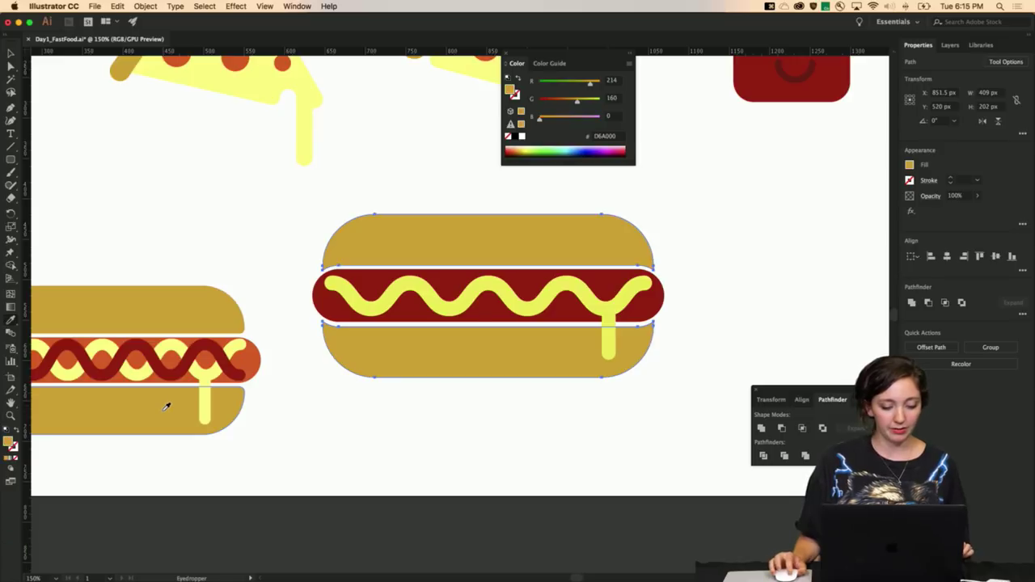
{"action": "key", "text": "v"}
{"action": "left_click", "coordinate": [275, 296]}
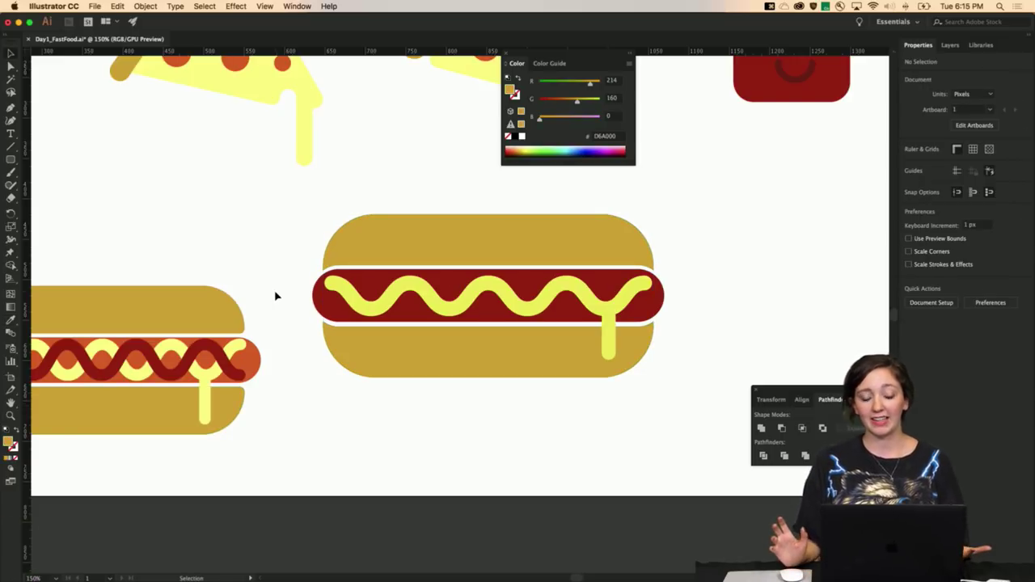
Check both right buns, then zoom out to 66.67% to see the whole artboard
{"action": "left_click", "coordinate": [336, 250]}
{"action": "left_click", "coordinate": [342, 351]}
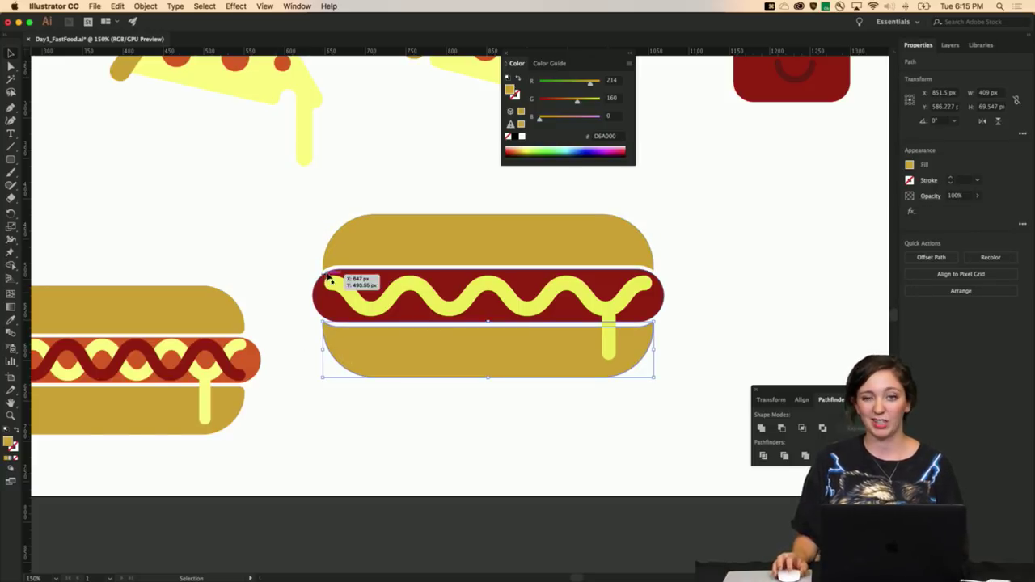
{"action": "left_click", "coordinate": [364, 257], "text": "shift"}
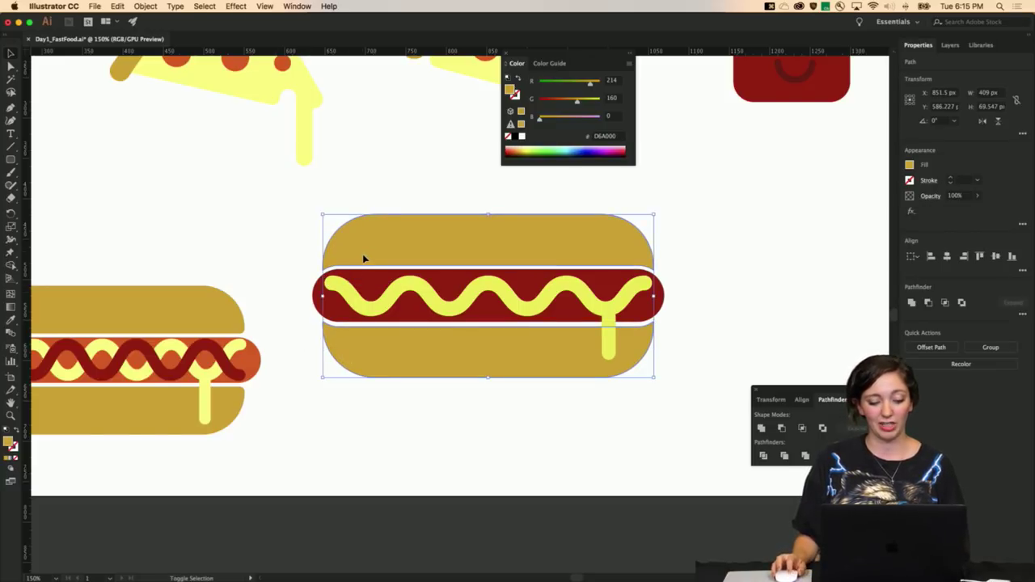
{"action": "left_click", "coordinate": [304, 268]}
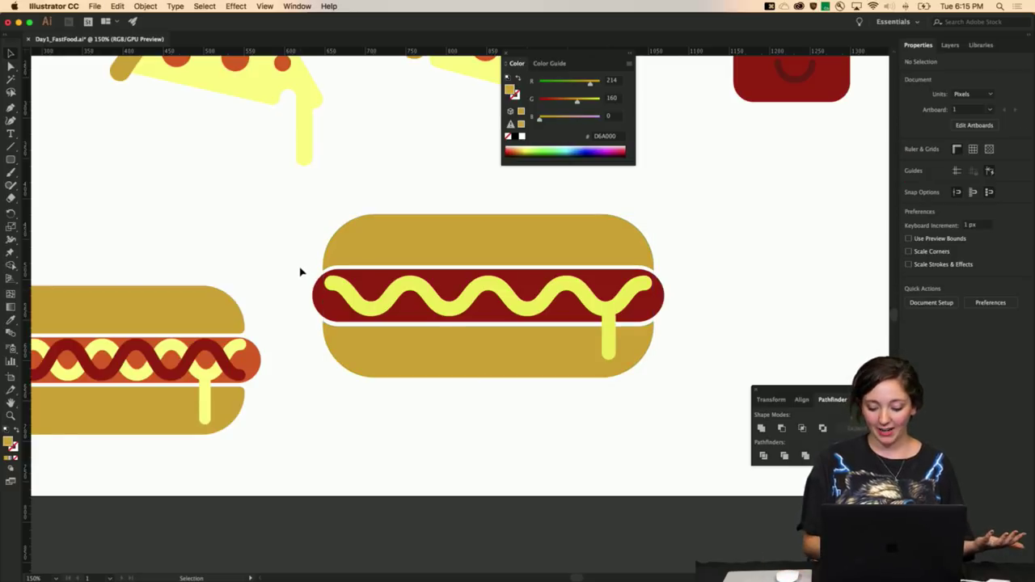
{"action": "key", "text": "super+minus"}
{"action": "key", "text": "super+minus"}
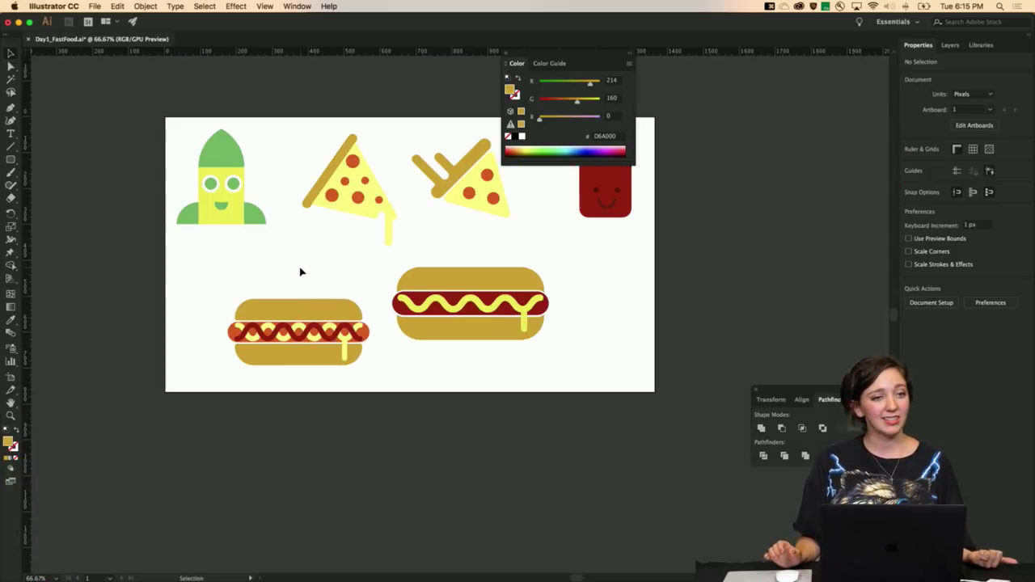
{"action": "key", "text": "a"}
{"action": "key", "text": "super+equal"}
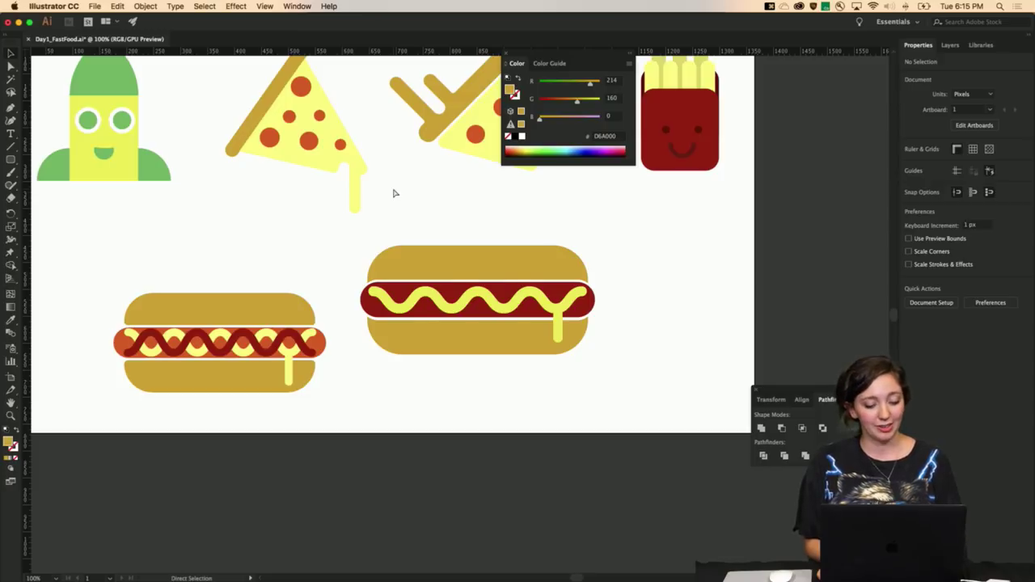
{"action": "key", "text": "super+equal"}
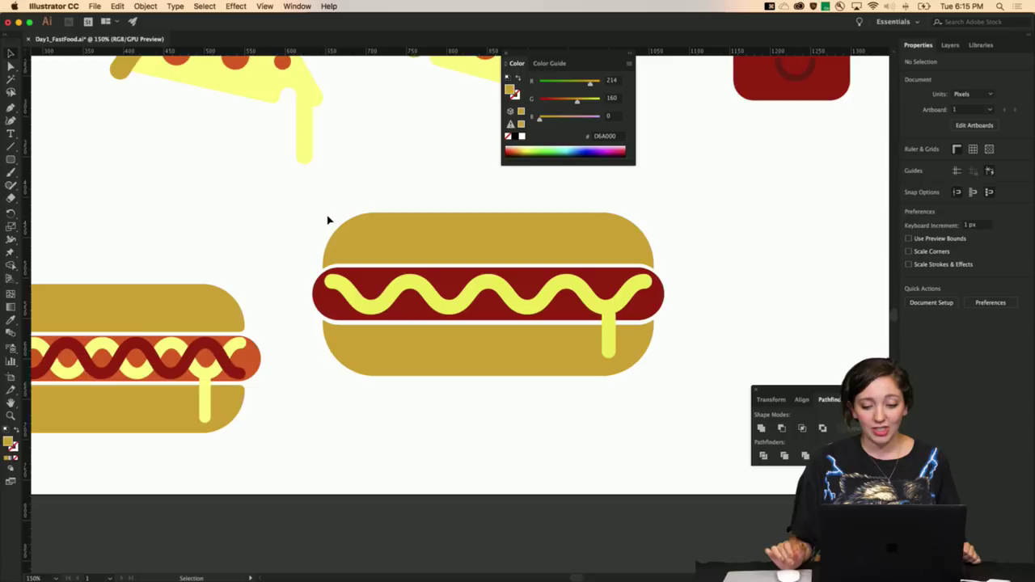
{"action": "scroll", "coordinate": [328, 220], "scroll_direction": "left", "scroll_amount": 2}
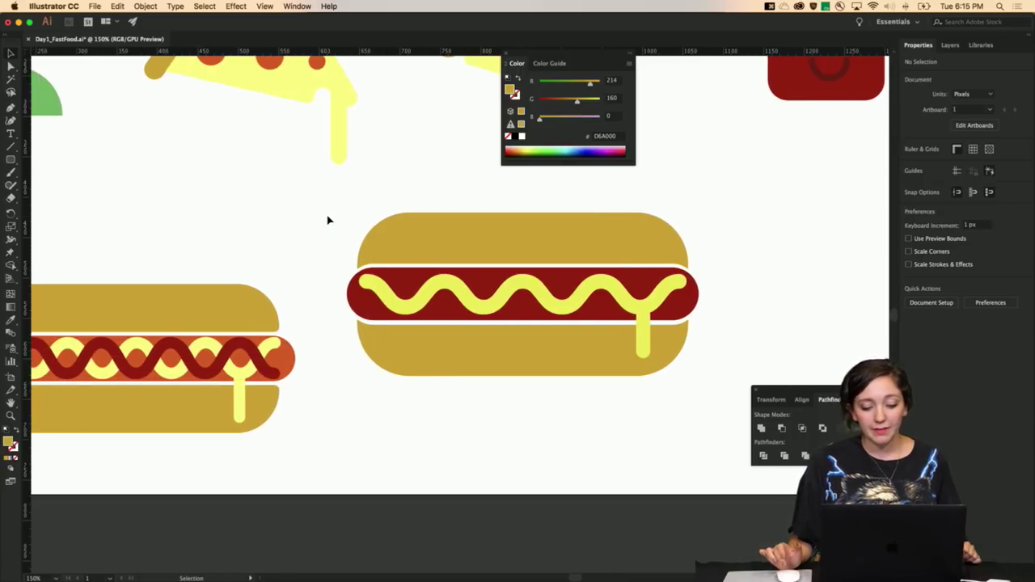
{"action": "scroll", "coordinate": [327, 220], "scroll_direction": "left", "scroll_amount": 2}
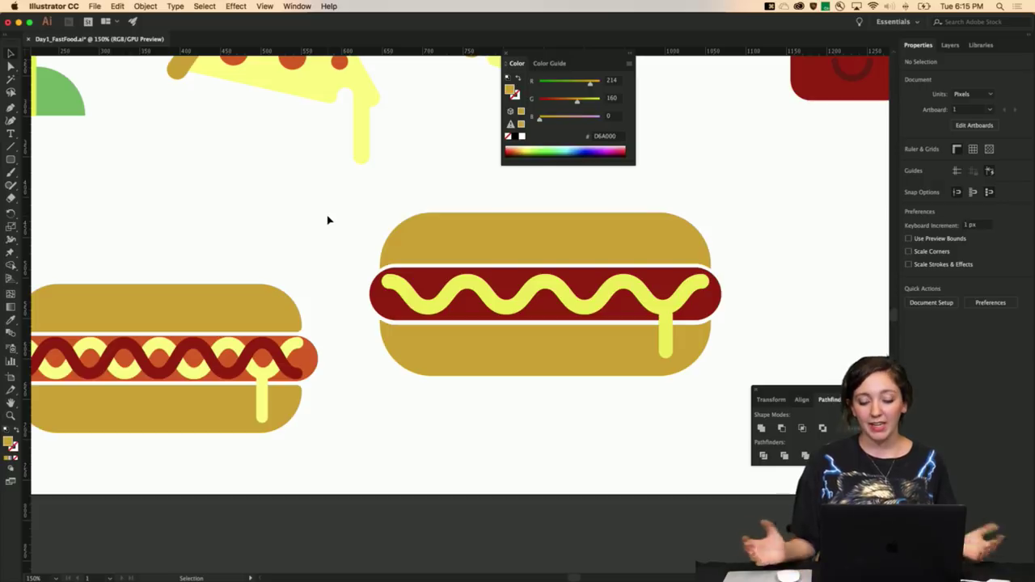
{"action": "key", "text": "super+minus"}
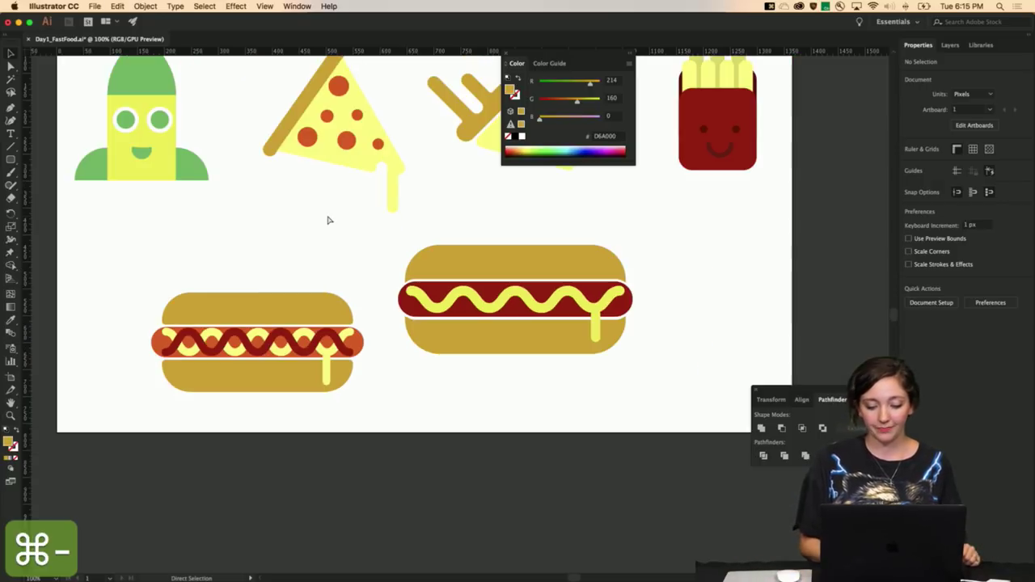
{"action": "key", "text": "super+minus"}
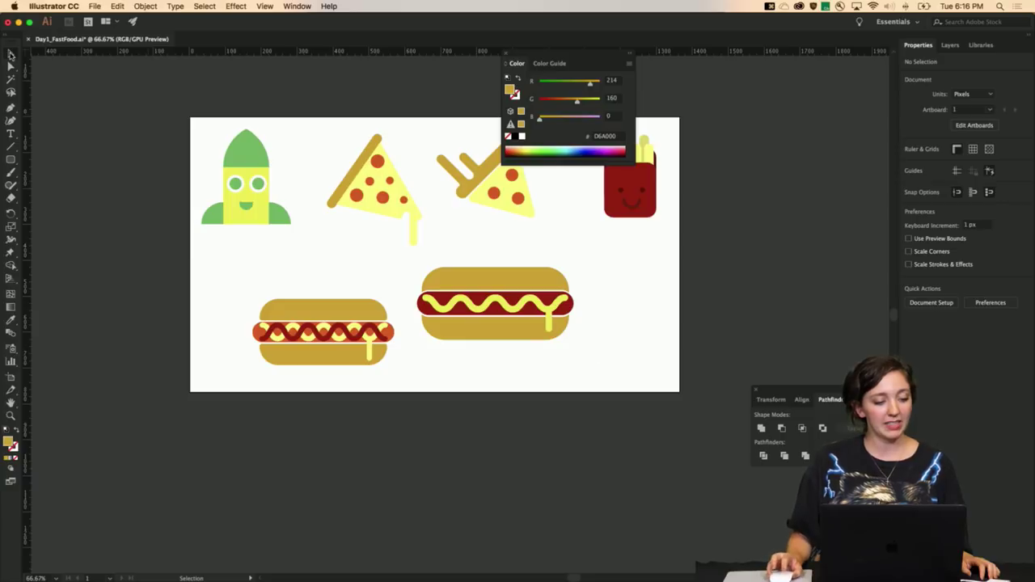
{"action": "key", "text": "v"}
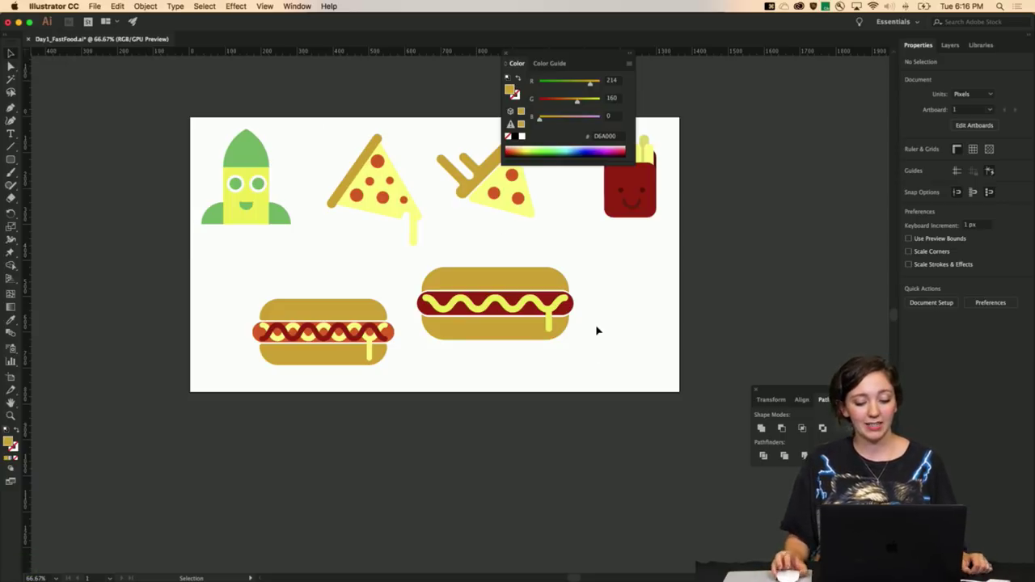
Select the whole right hot dog and choose Export Selection from its context menu
{"action": "left_click_drag", "start_coordinate": [591, 354], "coordinate": [415, 261]}
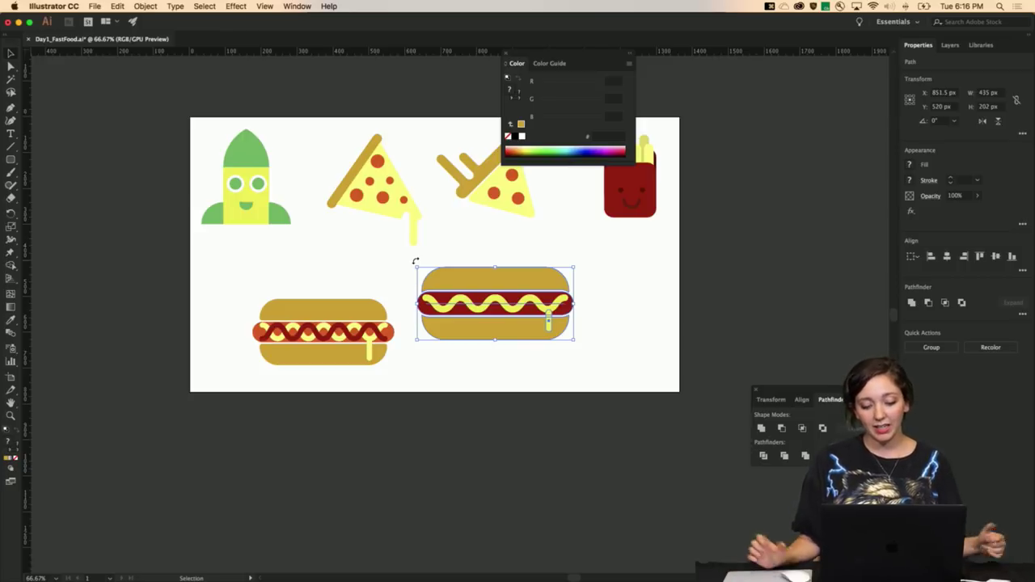
{"action": "right_click", "coordinate": [462, 277]}
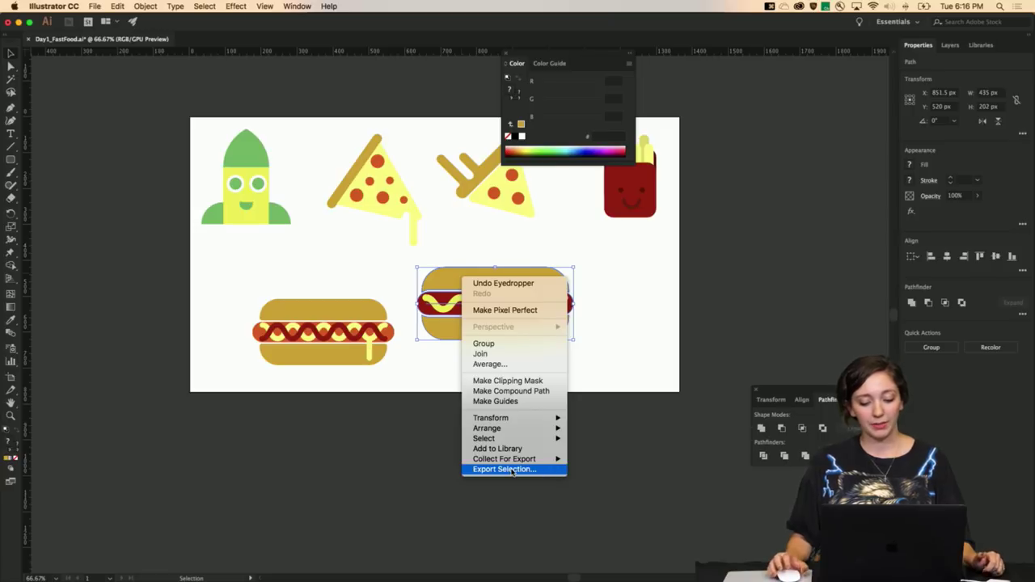
{"action": "left_click", "coordinate": [563, 343]}
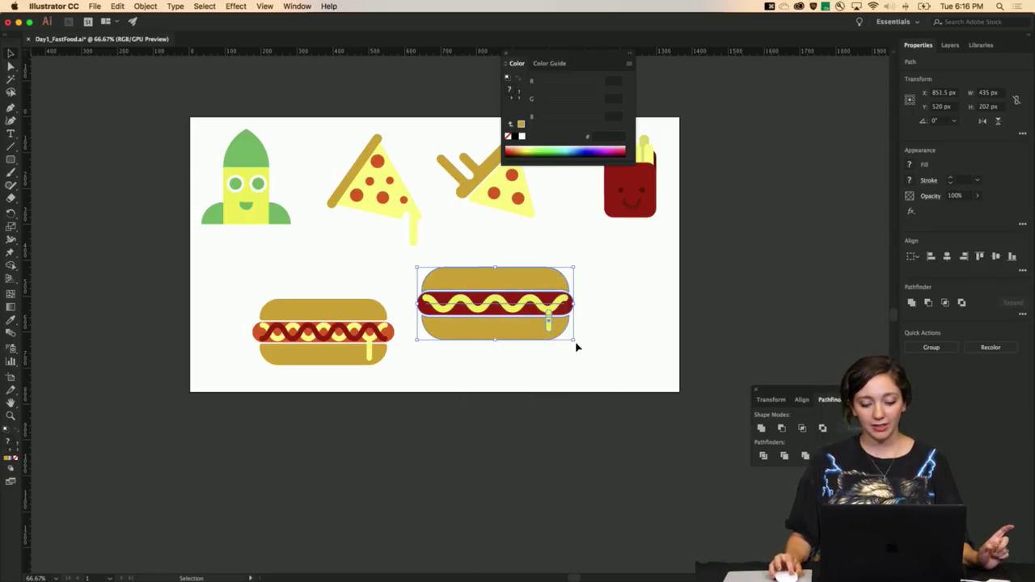
{"action": "left_click", "coordinate": [97, 6]}
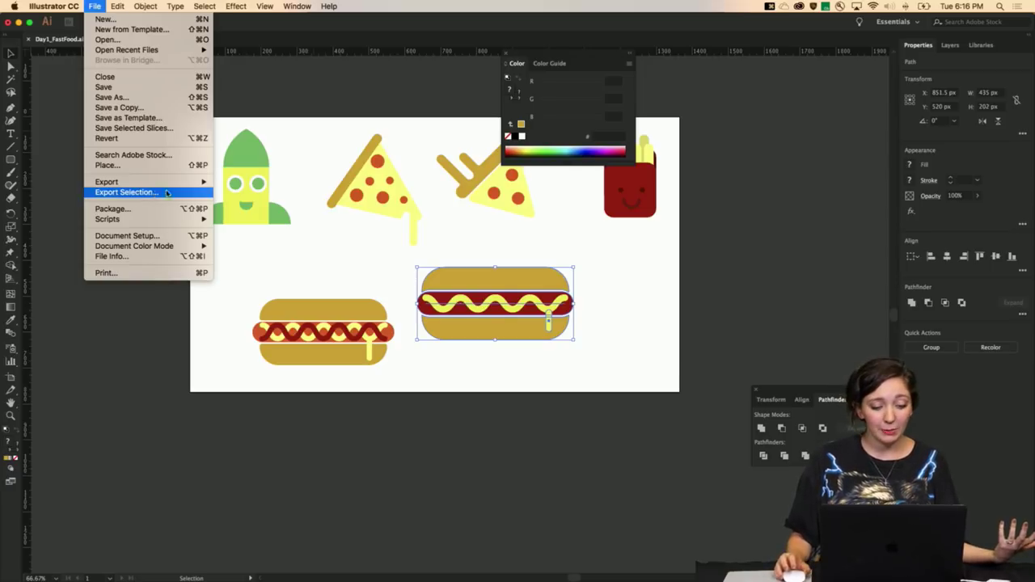
{"action": "left_click", "coordinate": [402, 263]}
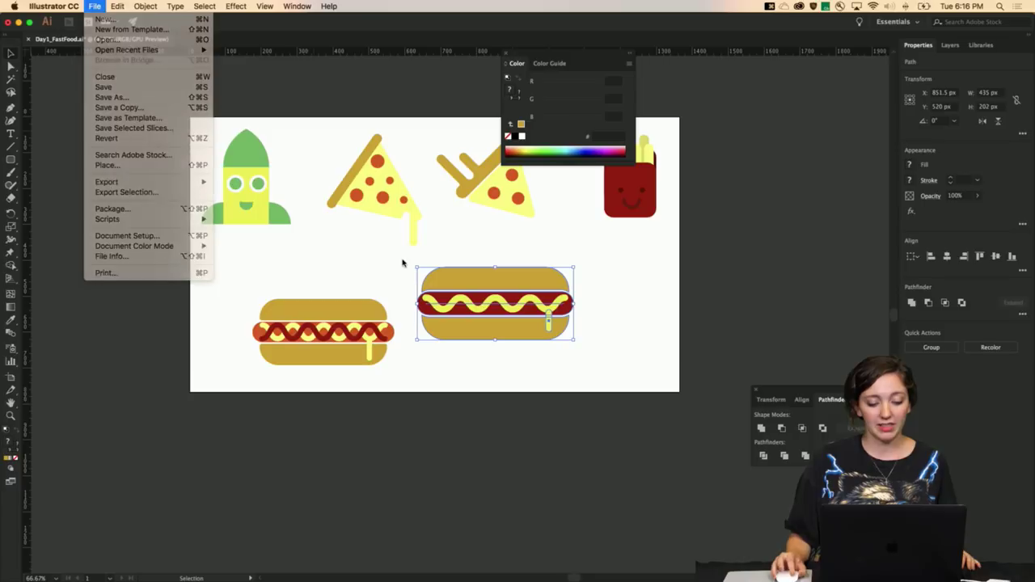
{"action": "right_click", "coordinate": [451, 278]}
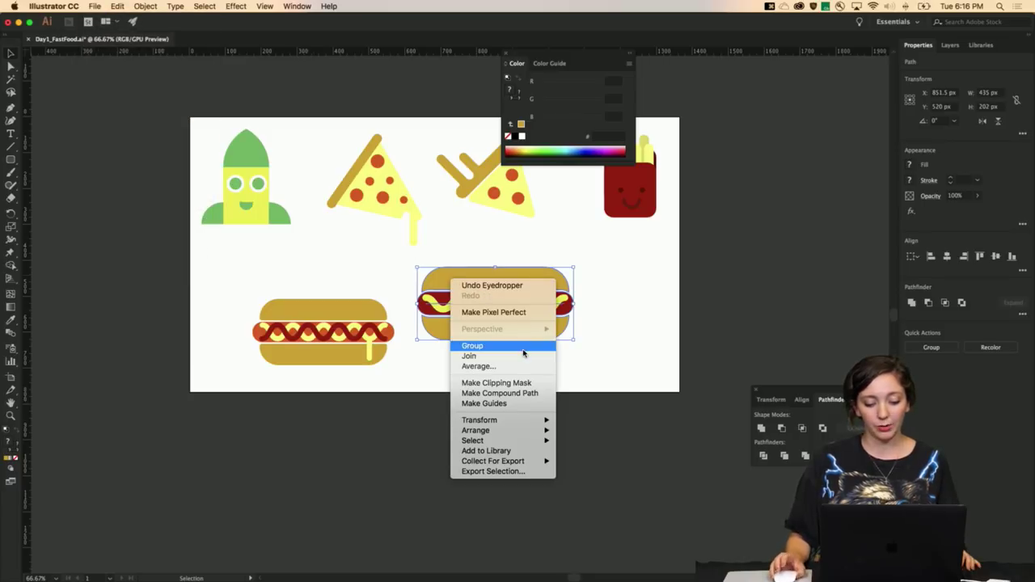
{"action": "left_click", "coordinate": [502, 472]}
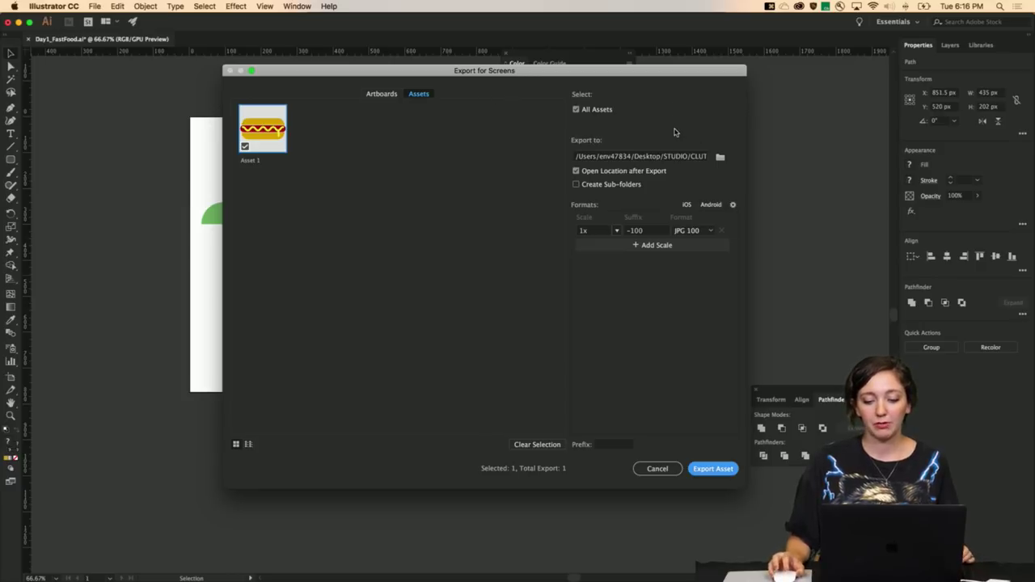
Set the export destination to the Desktop's DAILY CREATIVE CHALLENGE folder
{"action": "left_click", "coordinate": [721, 157]}
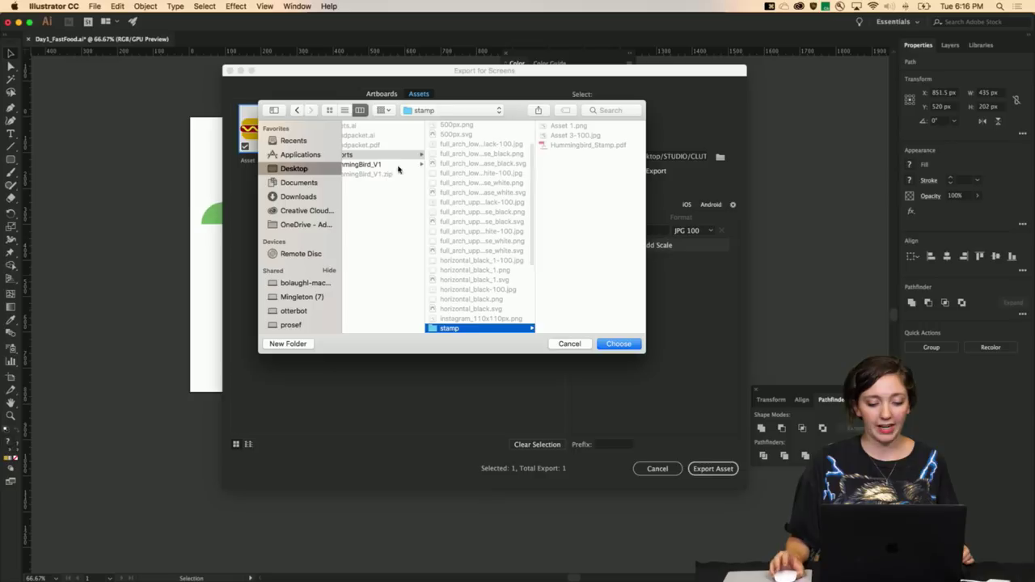
{"action": "left_click", "coordinate": [289, 168]}
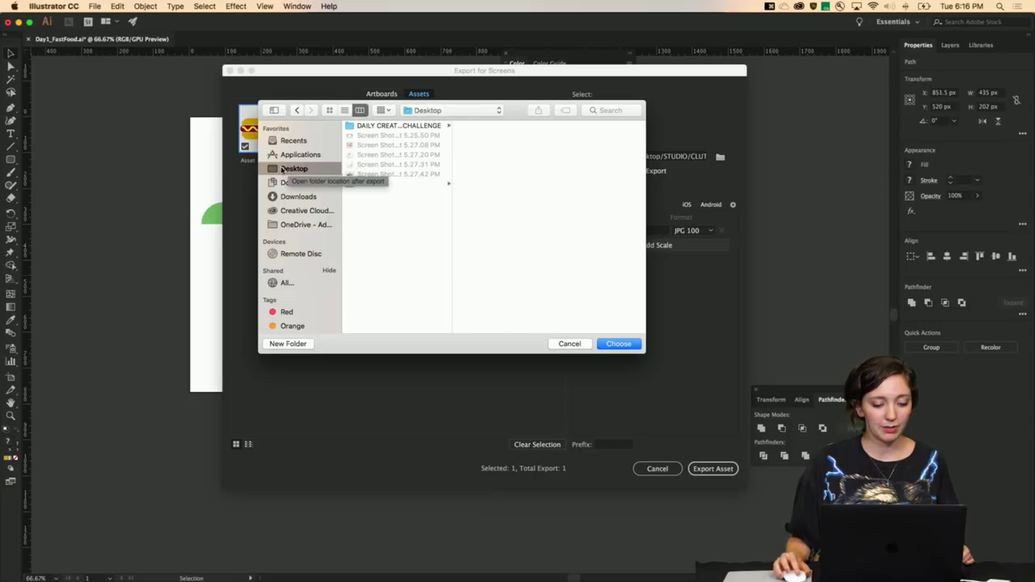
{"action": "left_click", "coordinate": [396, 127]}
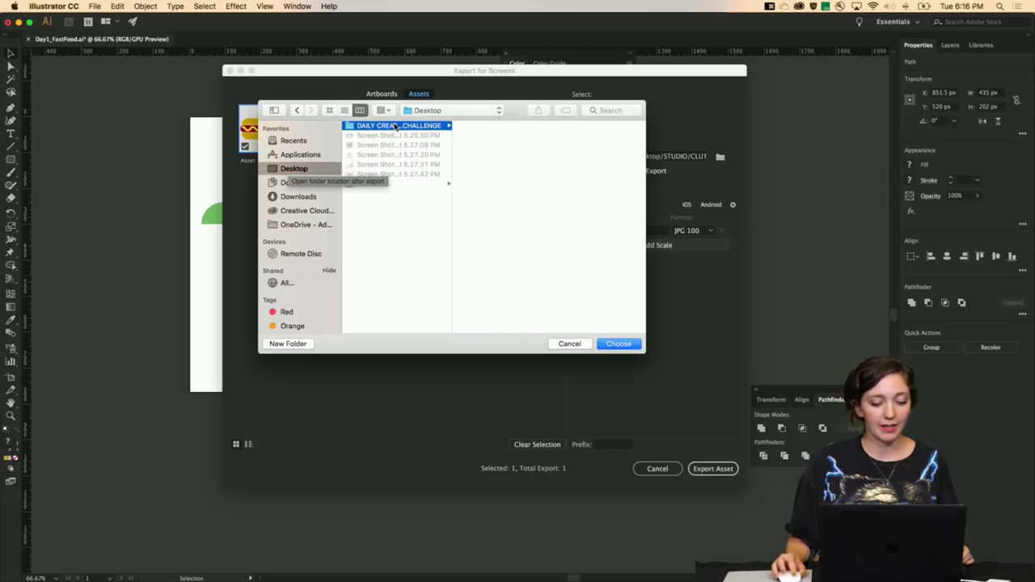
{"action": "left_click", "coordinate": [617, 346]}
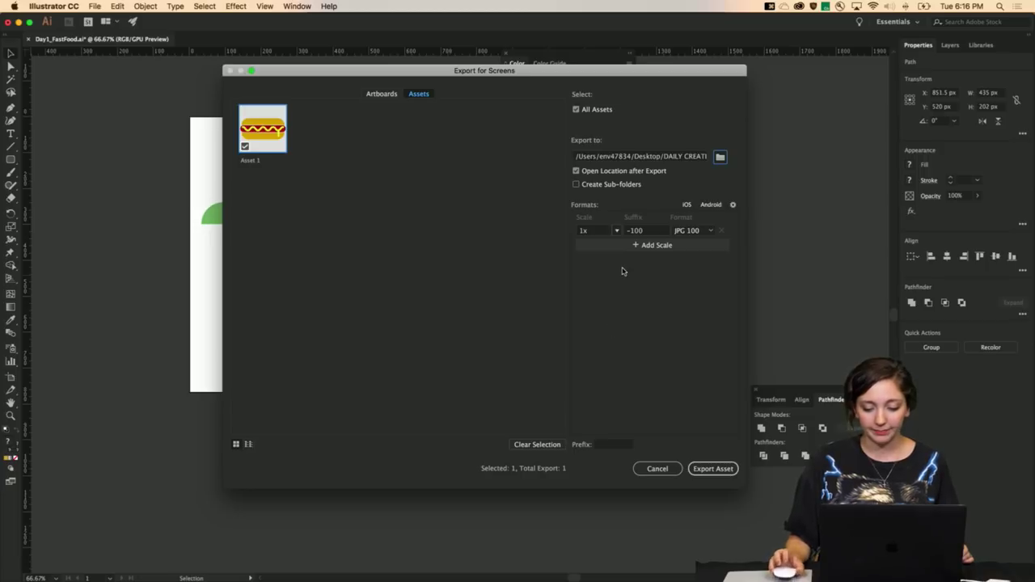
Keep scale 1x and format JPG 100, and export the asset
{"action": "left_click", "coordinate": [614, 232]}
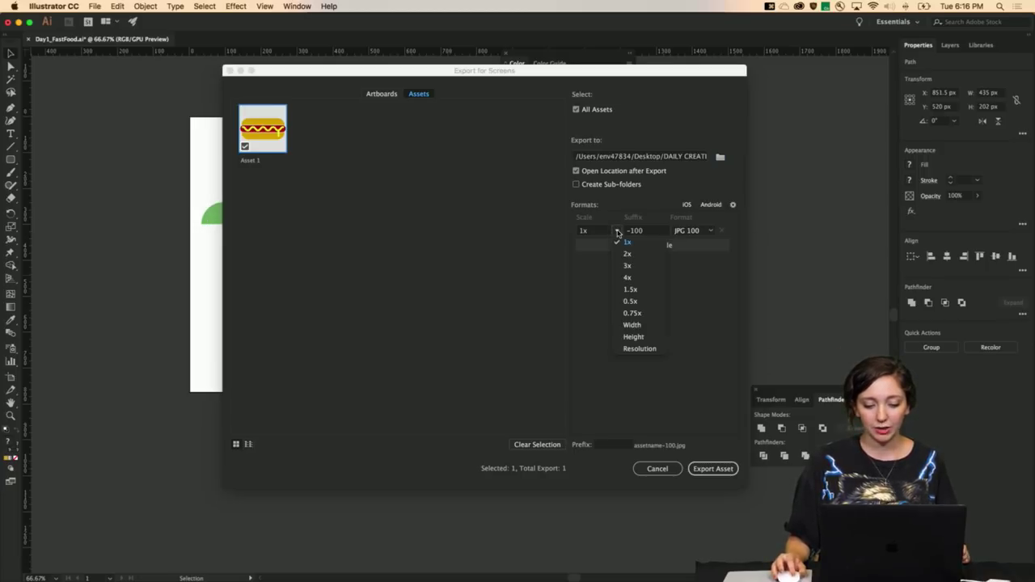
{"action": "left_click", "coordinate": [625, 253]}
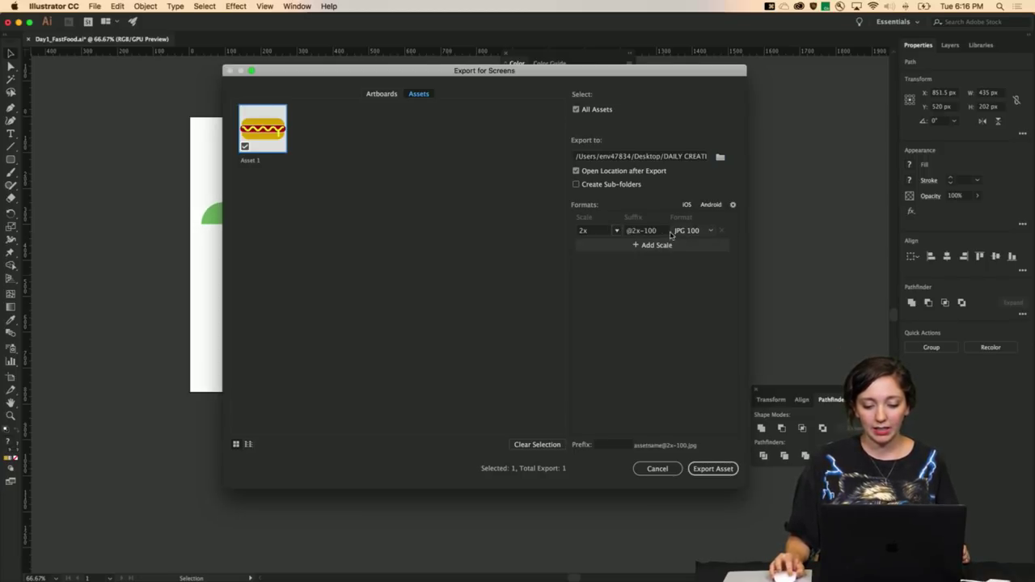
{"action": "left_click", "coordinate": [617, 232]}
{"action": "left_click", "coordinate": [624, 243]}
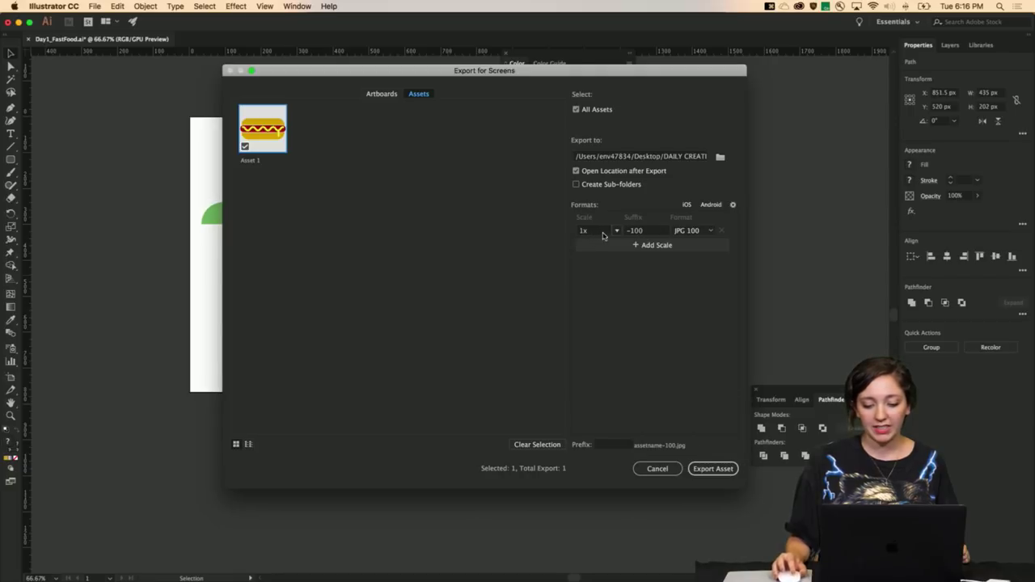
{"action": "left_click", "coordinate": [712, 232]}
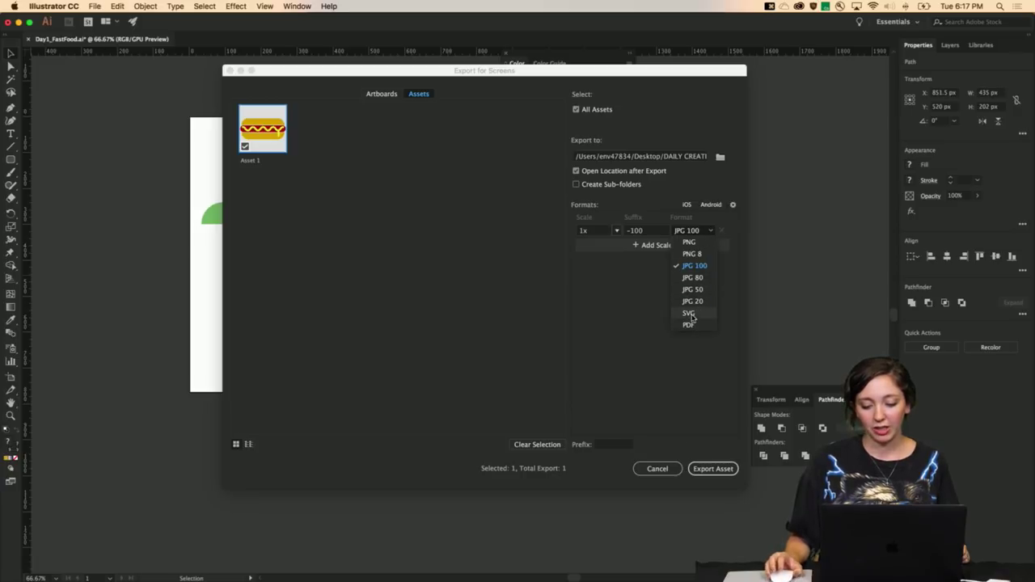
{"action": "left_click", "coordinate": [690, 267]}
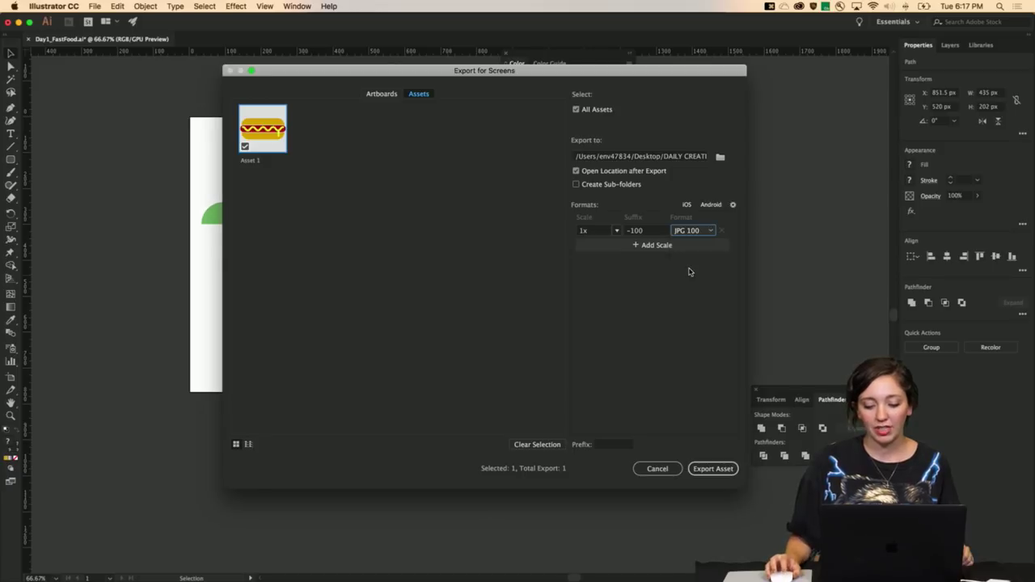
{"action": "left_click", "coordinate": [711, 233]}
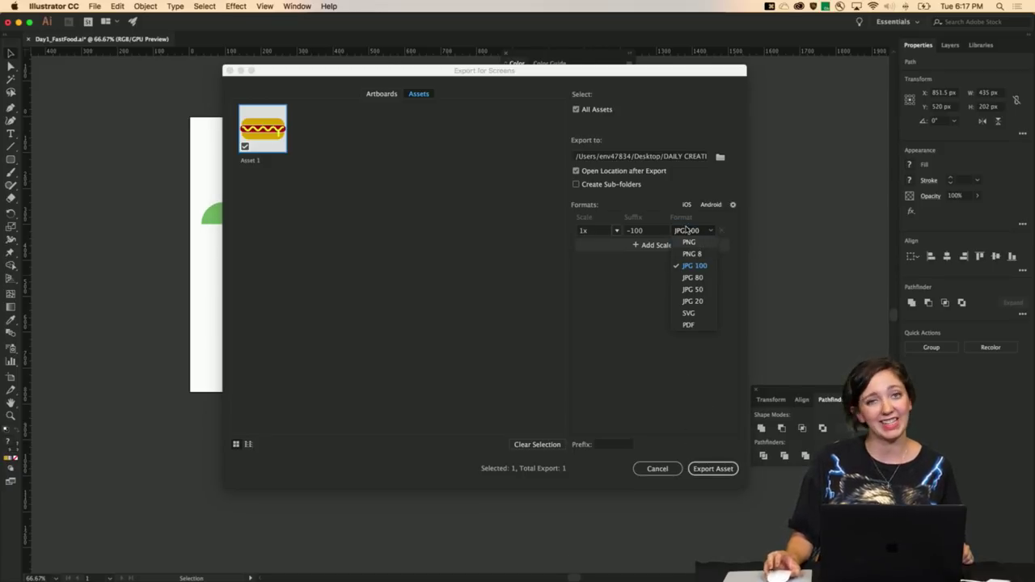
{"action": "left_click", "coordinate": [690, 266]}
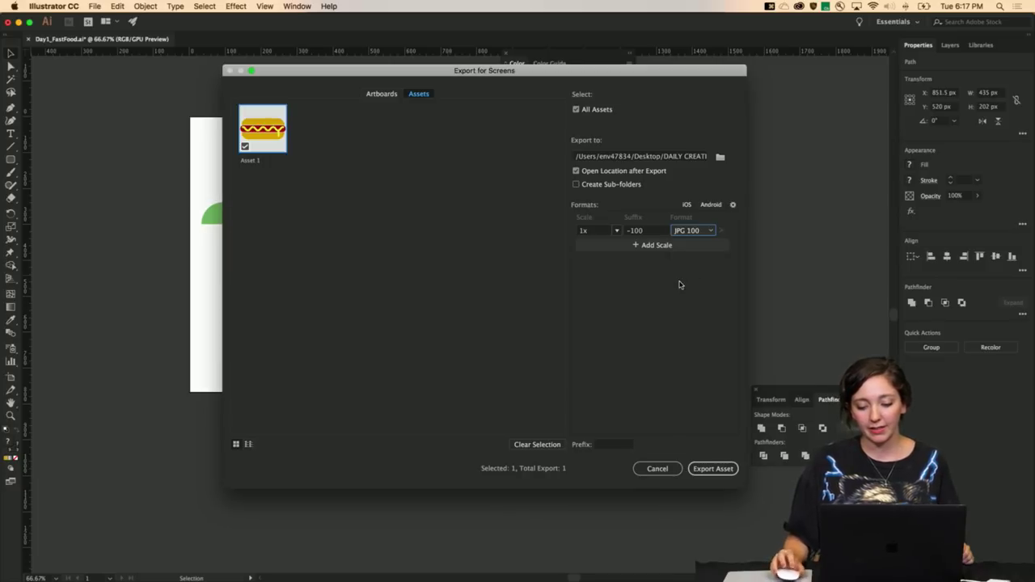
{"action": "left_click", "coordinate": [712, 469]}
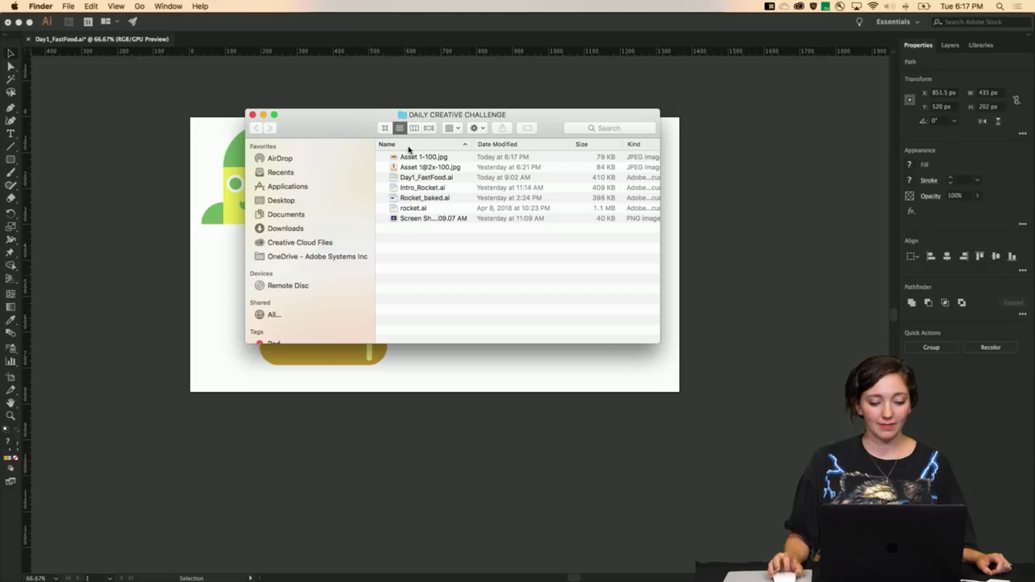
Preview Asset 1-100.jpg in Quick Look, then switch to Chrome's Behance challenge results
{"action": "left_click", "coordinate": [413, 158]}
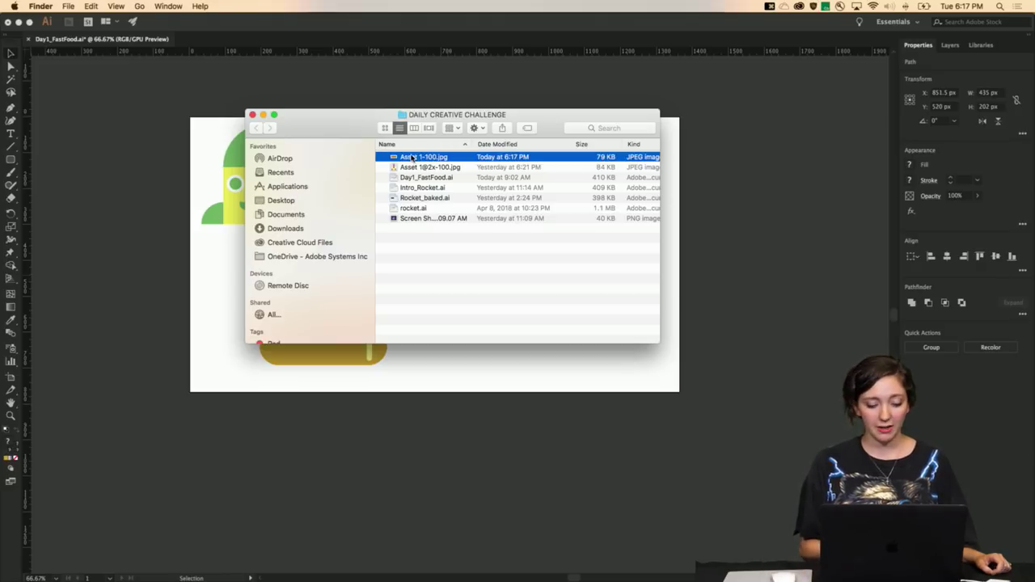
{"action": "key", "text": "space"}
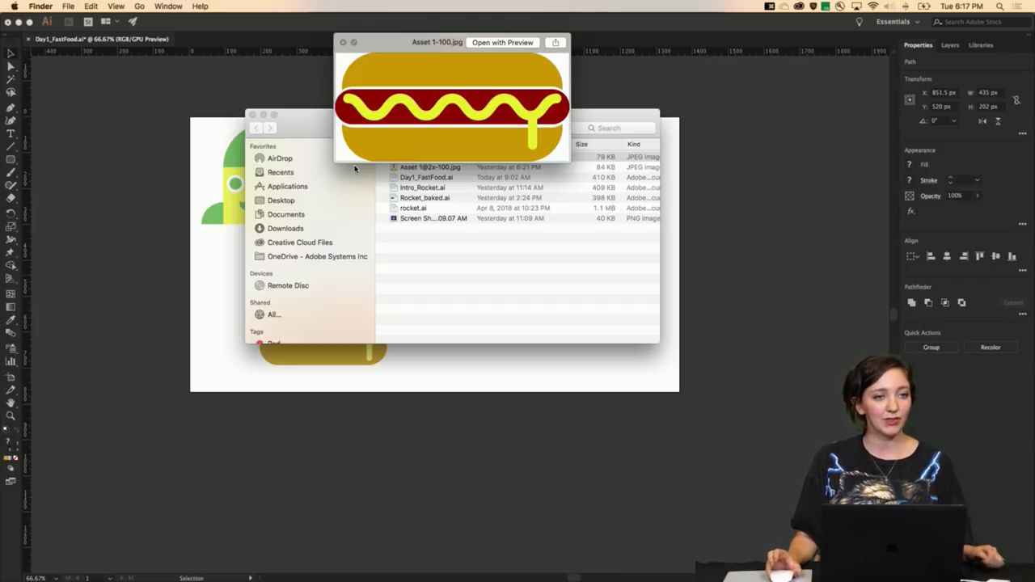
{"action": "key", "text": "space"}
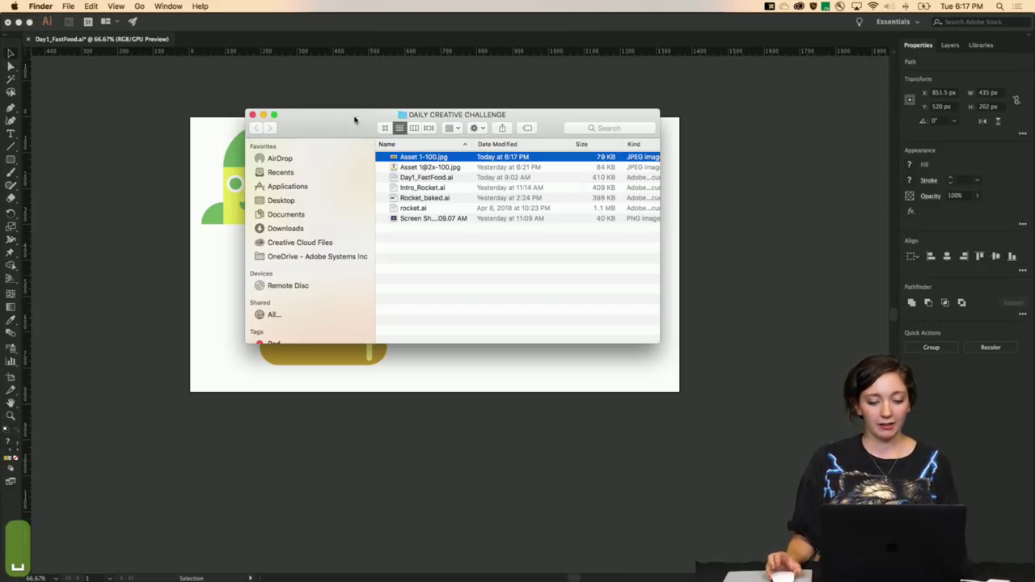
{"action": "left_click_drag", "start_coordinate": [320, 117], "coordinate": [350, 106]}
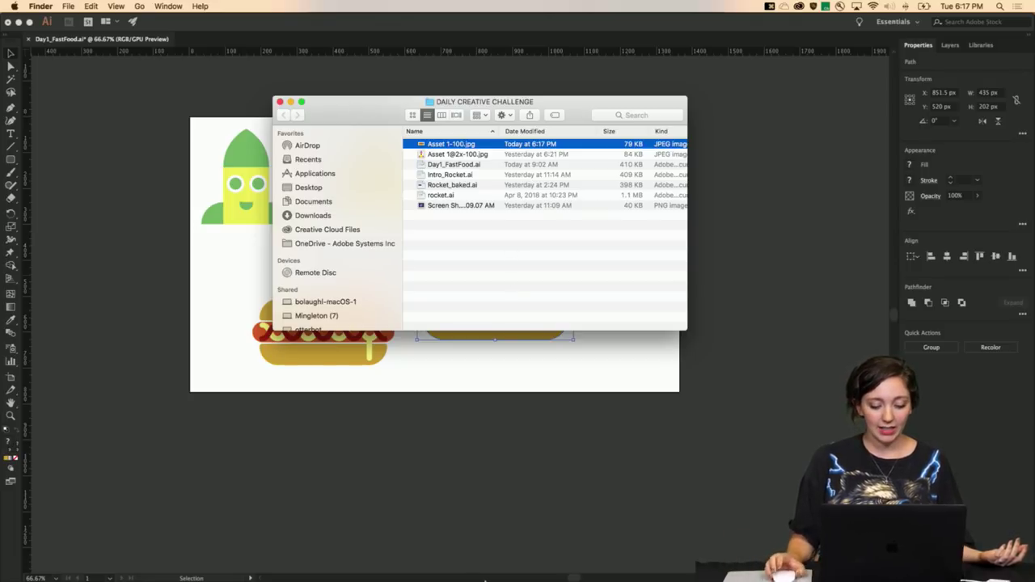
{"action": "left_click", "coordinate": [474, 576]}
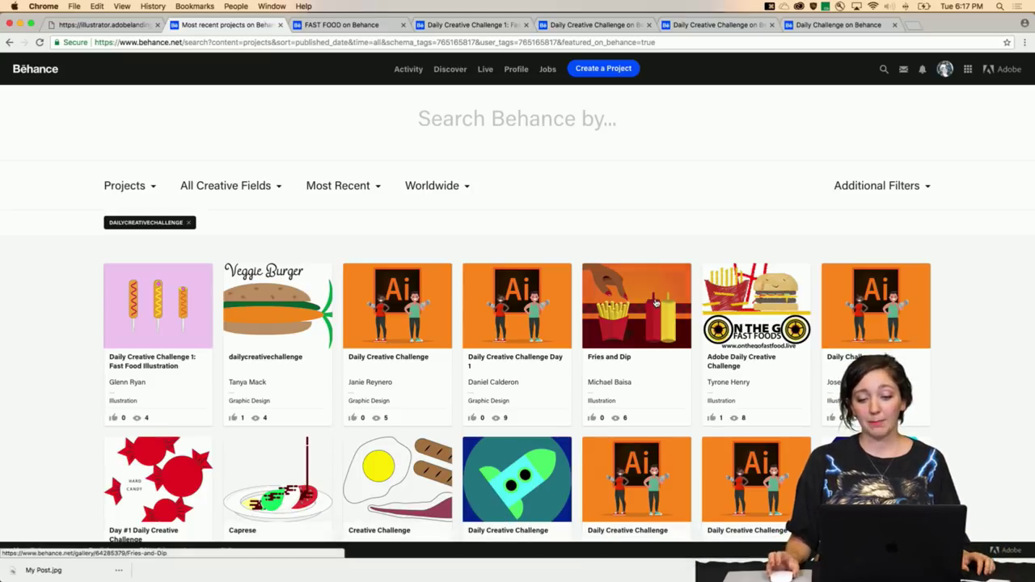
Sign out of Behance and sign back in using the saved Adobe ID password
{"action": "left_click", "coordinate": [945, 68]}
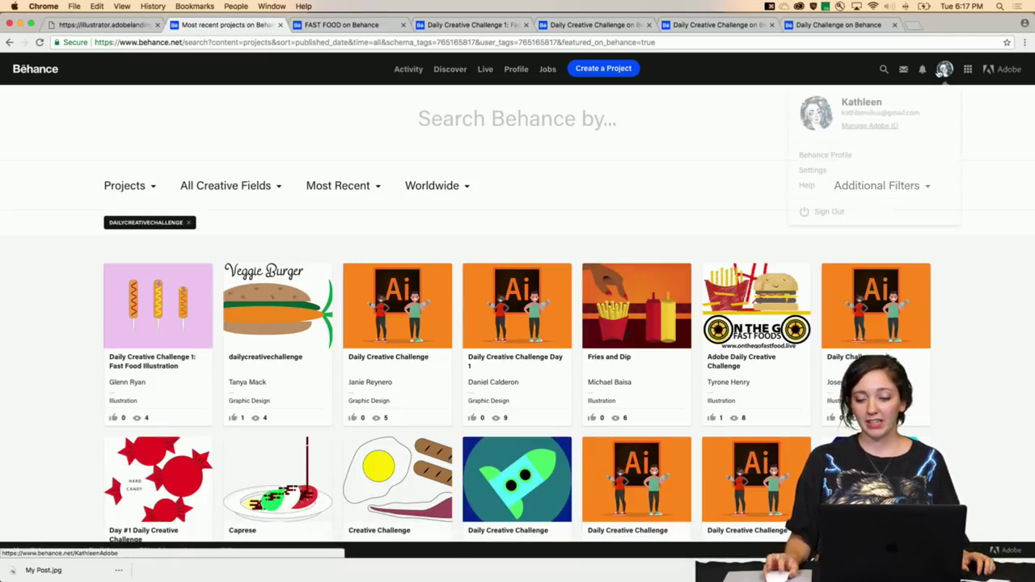
{"action": "left_click", "coordinate": [825, 212]}
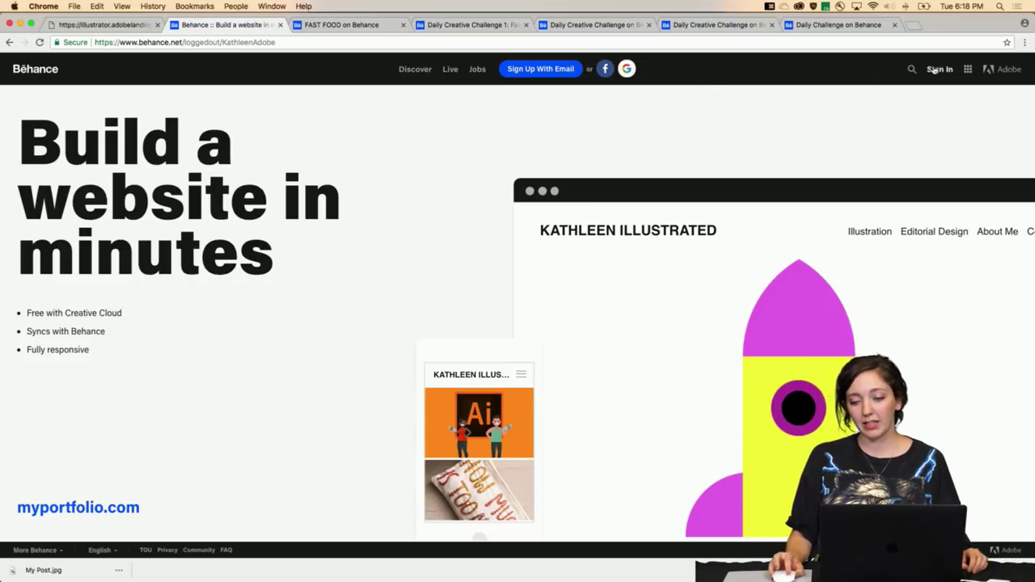
{"action": "left_click", "coordinate": [939, 69]}
{"action": "left_click", "coordinate": [484, 168]}
{"action": "left_click", "coordinate": [483, 199]}
{"action": "left_click", "coordinate": [445, 220]}
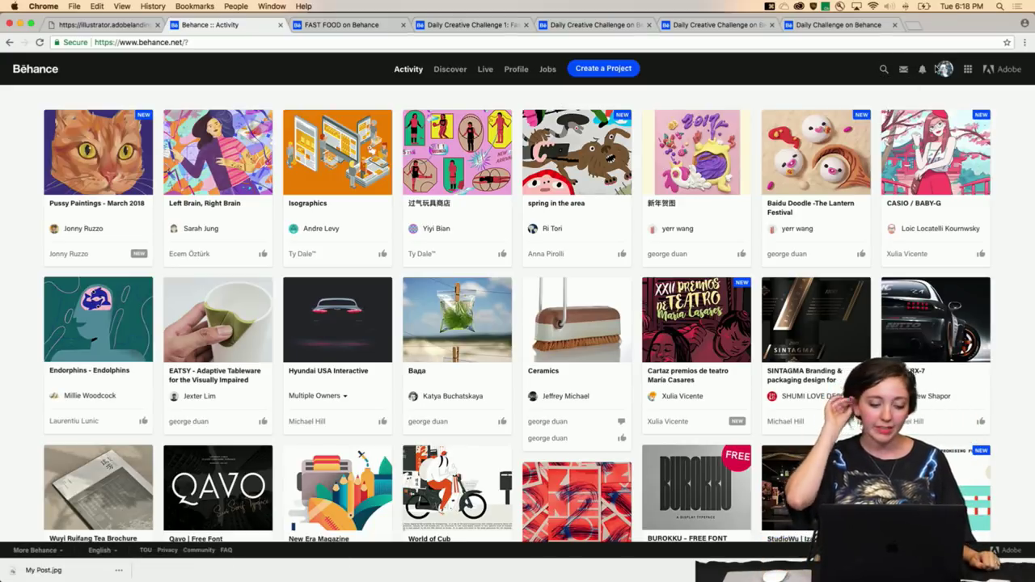
From the Behance profile, open the Daily Creative Challenge project in the editor
{"action": "mouse_move", "coordinate": [942, 69]}
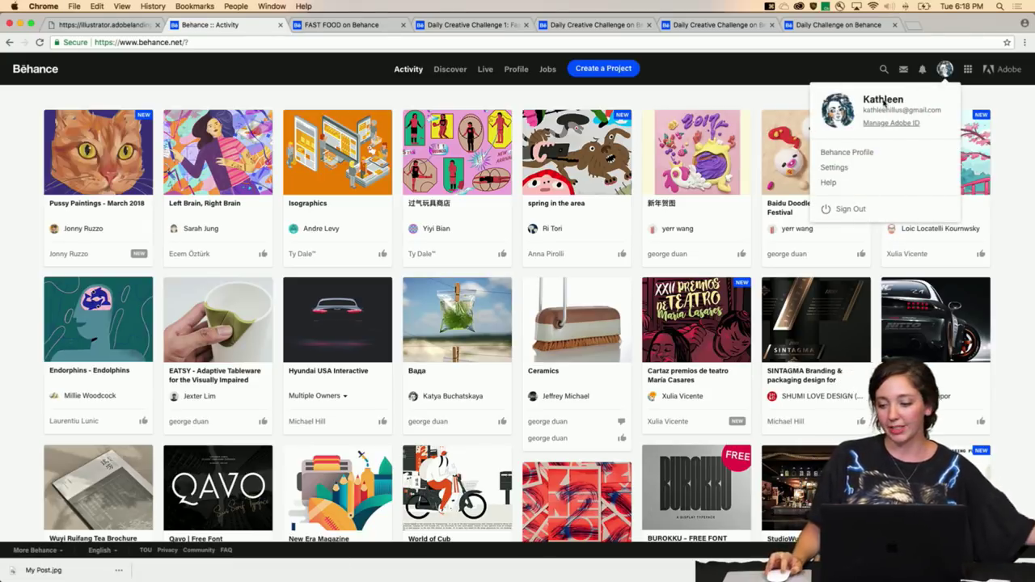
{"action": "left_click", "coordinate": [840, 114]}
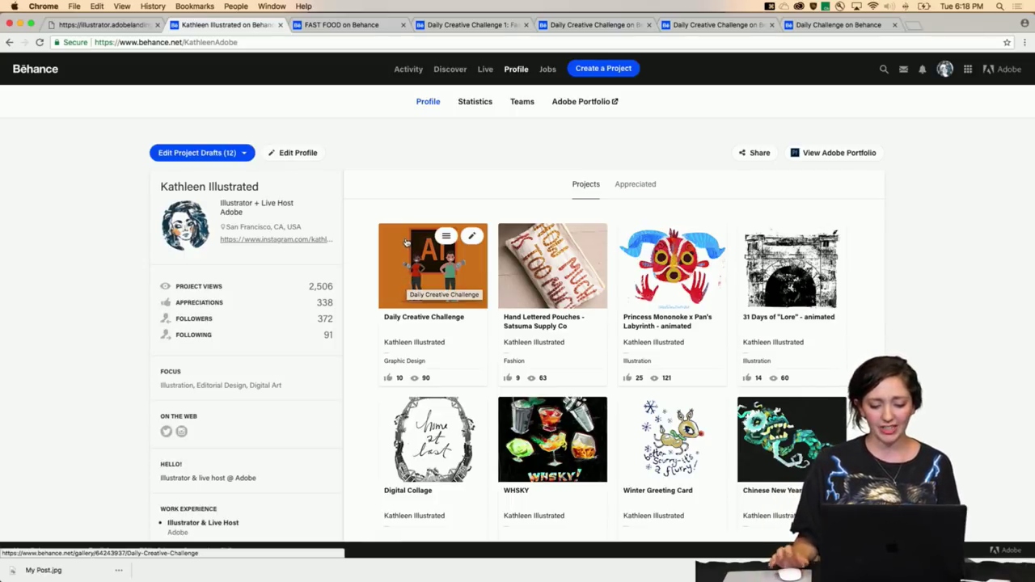
{"action": "left_click", "coordinate": [472, 236]}
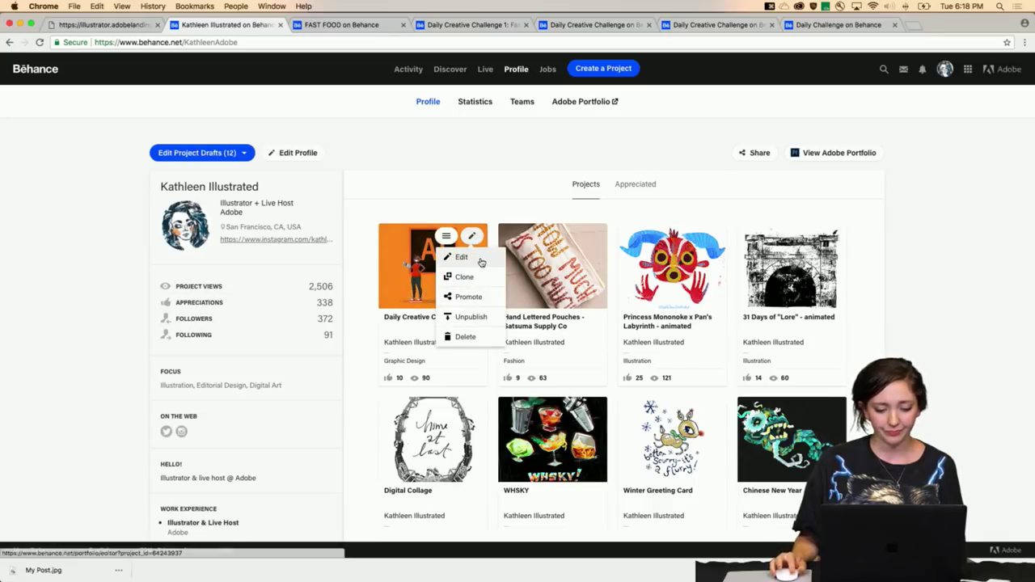
{"action": "left_click", "coordinate": [478, 261]}
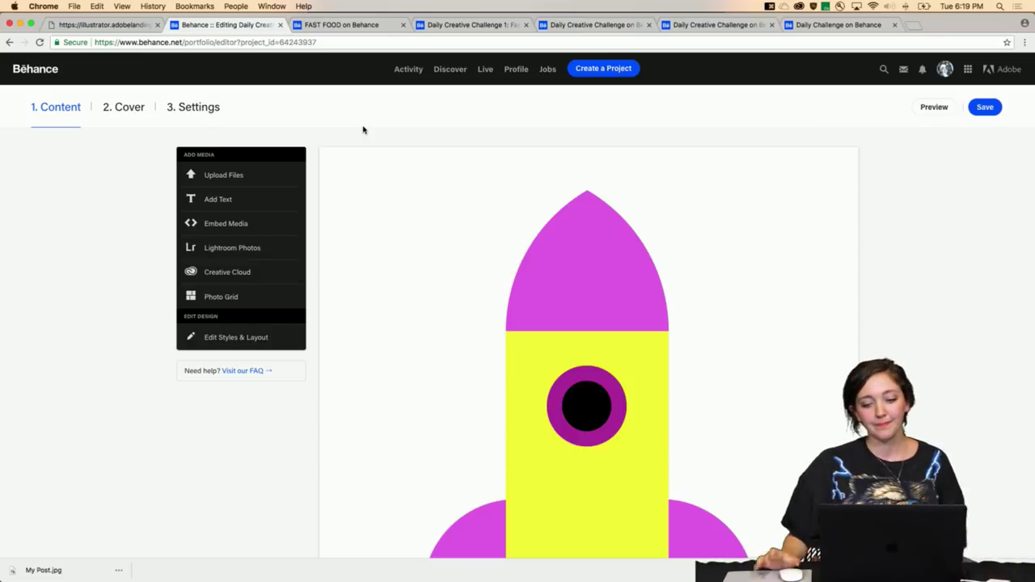
{"action": "scroll", "coordinate": [509, 267], "scroll_direction": "down", "scroll_amount": 5}
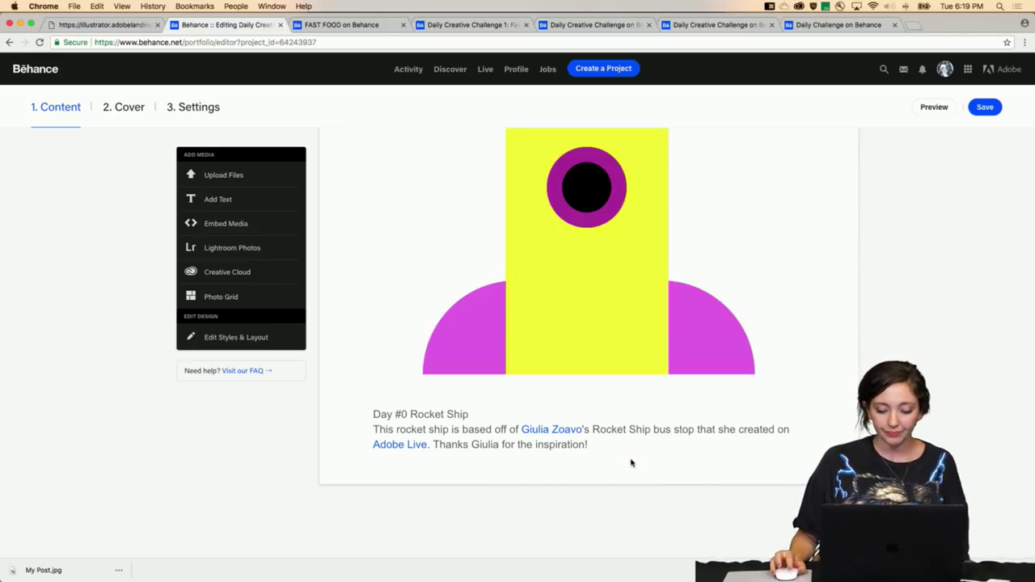
{"action": "mouse_move", "coordinate": [465, 475]}
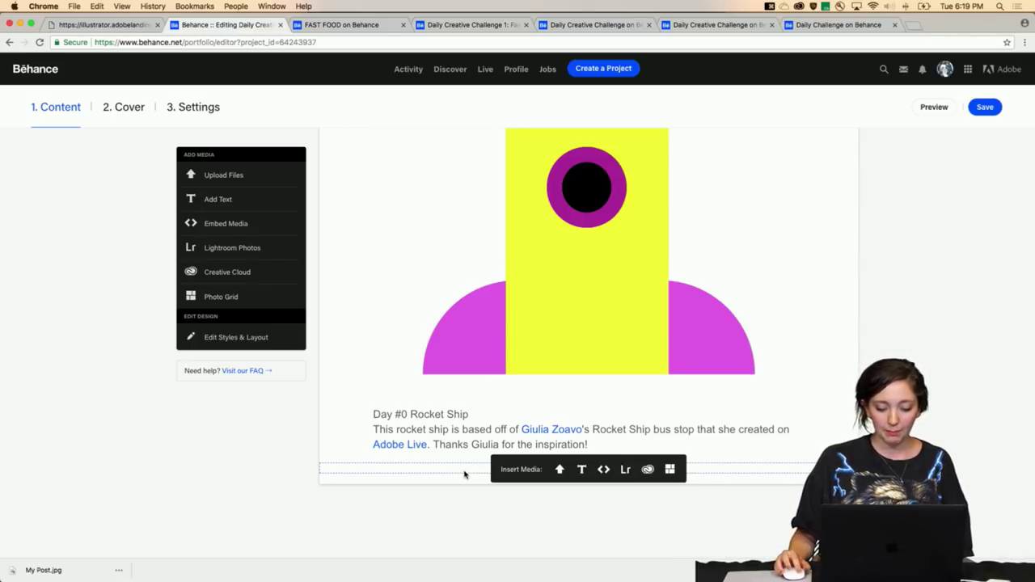
{"action": "scroll", "coordinate": [453, 457], "scroll_direction": "down", "scroll_amount": 1}
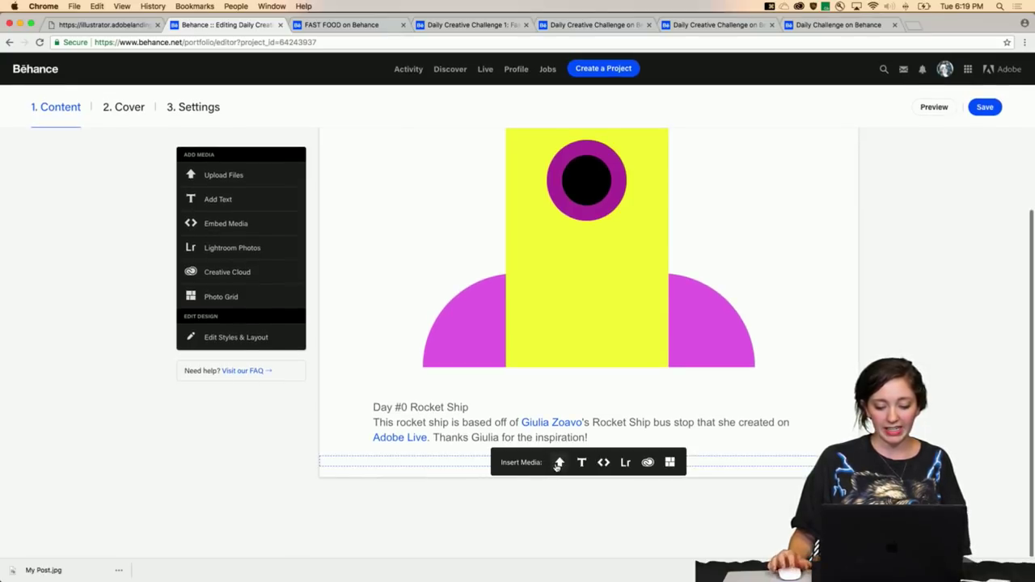
Upload Asset 1-100.jpg from Desktop > DAILY CREATIVE CHALLENGE below the rocket caption
{"action": "left_click", "coordinate": [559, 463]}
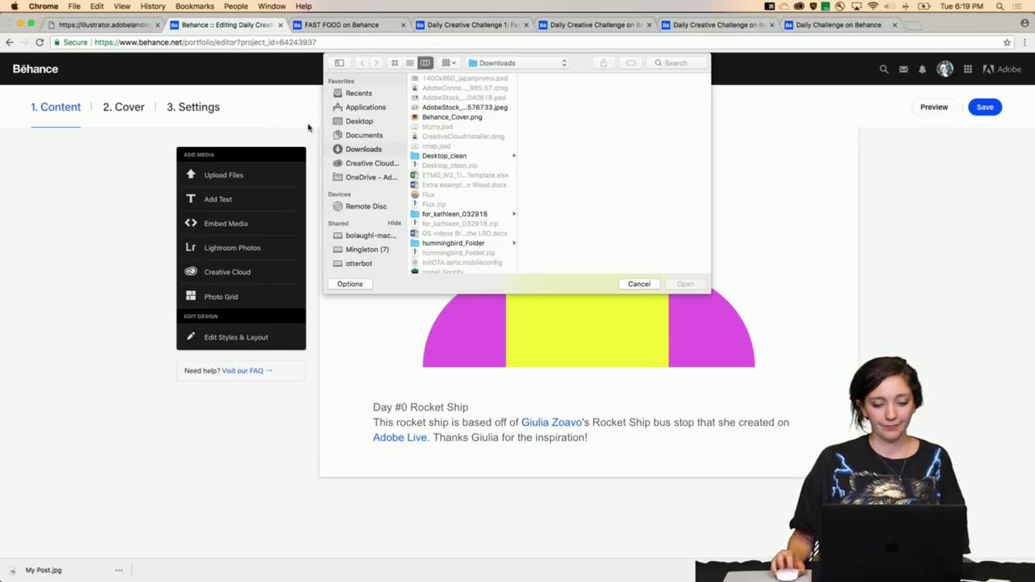
{"action": "left_click", "coordinate": [356, 121]}
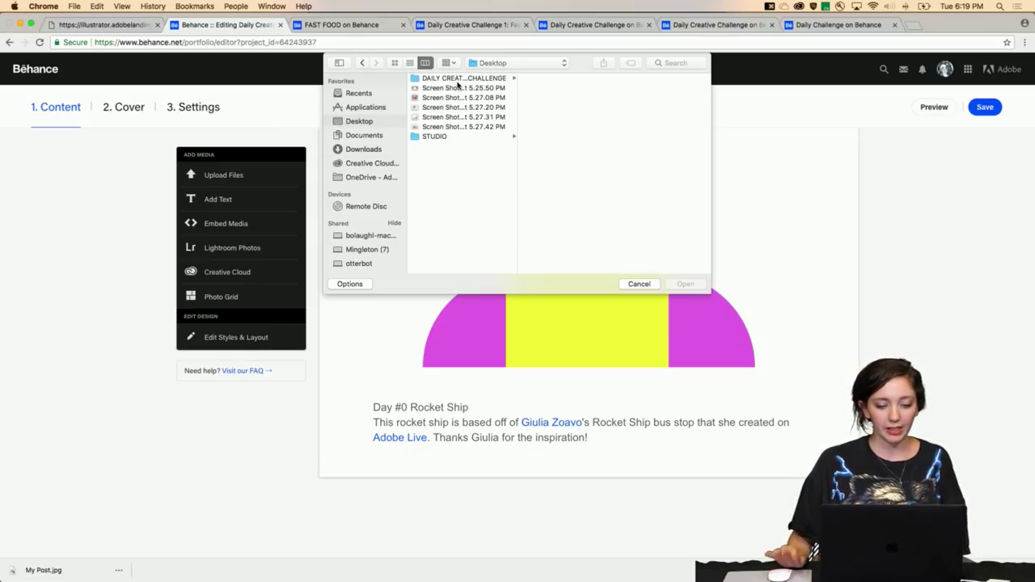
{"action": "left_click", "coordinate": [467, 79]}
{"action": "left_click", "coordinate": [544, 79]}
{"action": "left_click", "coordinate": [695, 287]}
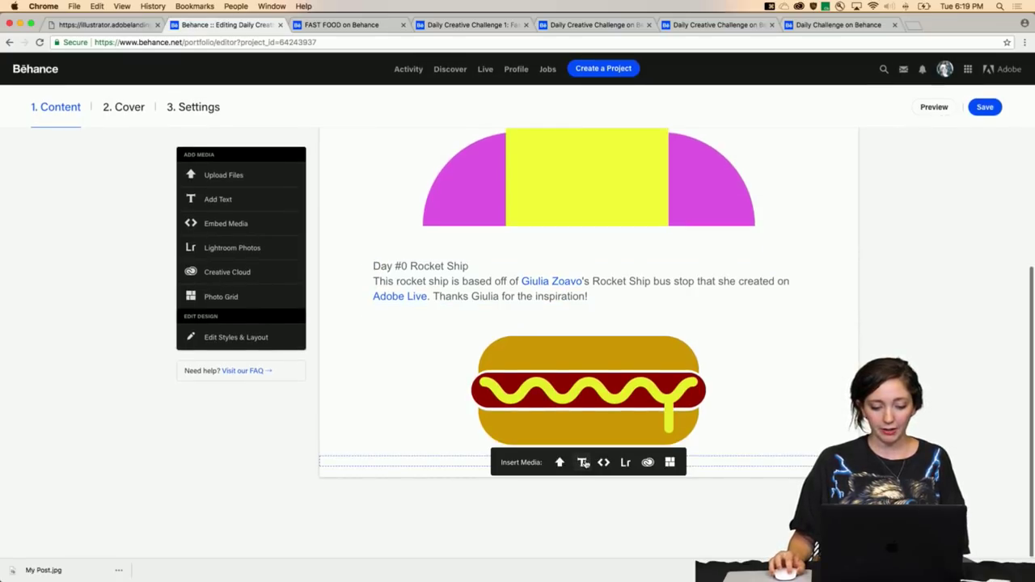
Add a text block 'Day #1 Fast Food' with the line 'Hopefully it's a veggie dog'
{"action": "left_click", "coordinate": [582, 463]}
{"action": "type", "text": "Day"}
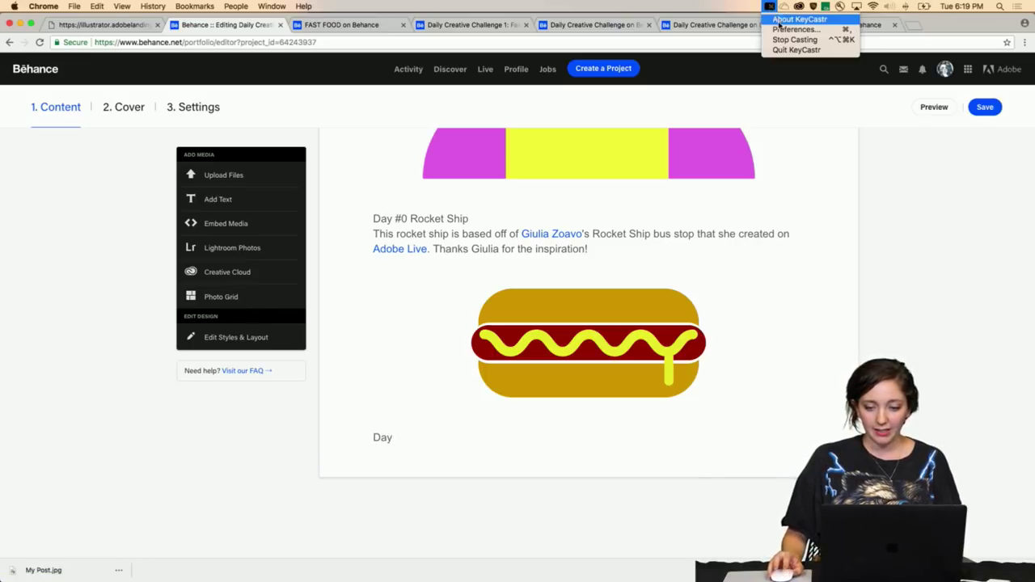
{"action": "left_click", "coordinate": [794, 39]}
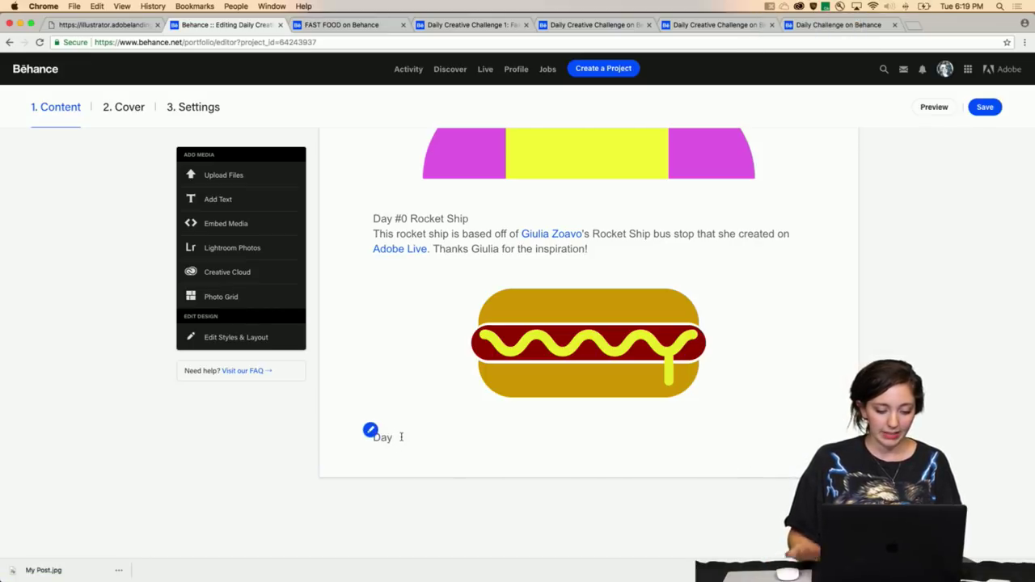
{"action": "type", "text": "#1"}
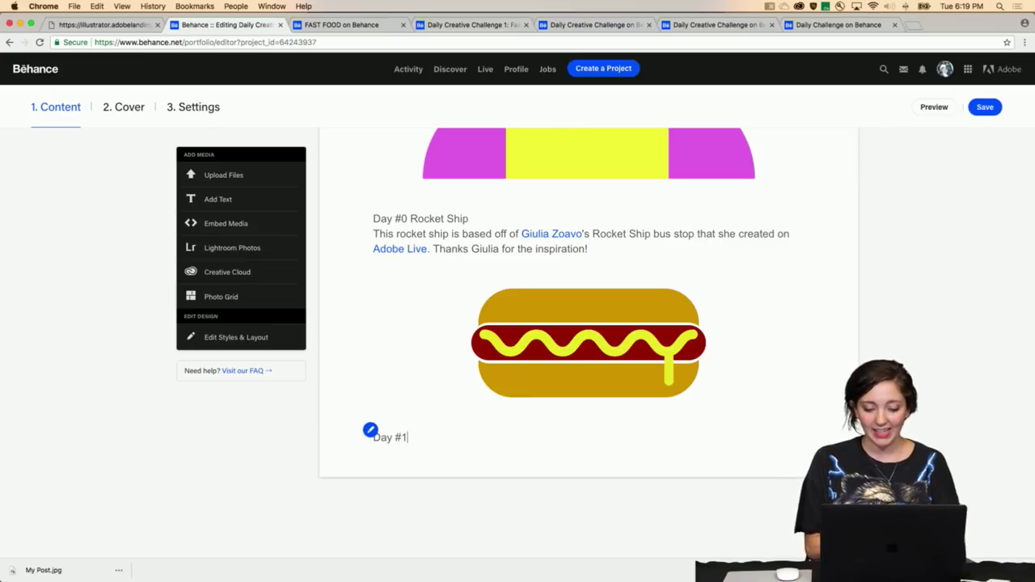
{"action": "type", "text": " Fast Food"}
{"action": "key", "text": "Return"}
{"action": "type", "text": "Hopefully it's a vegg"}
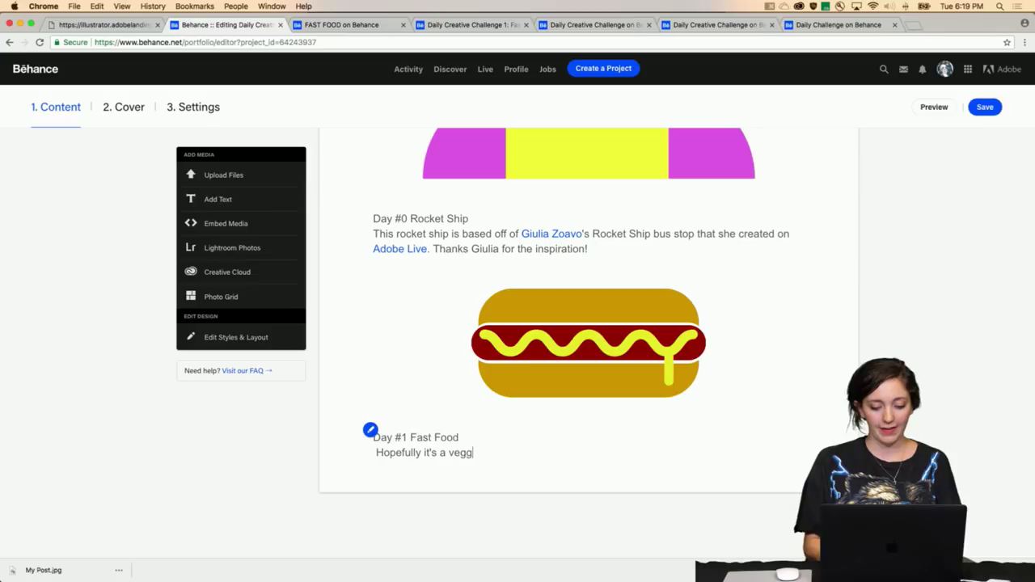
{"action": "type", "text": "ie dog."}
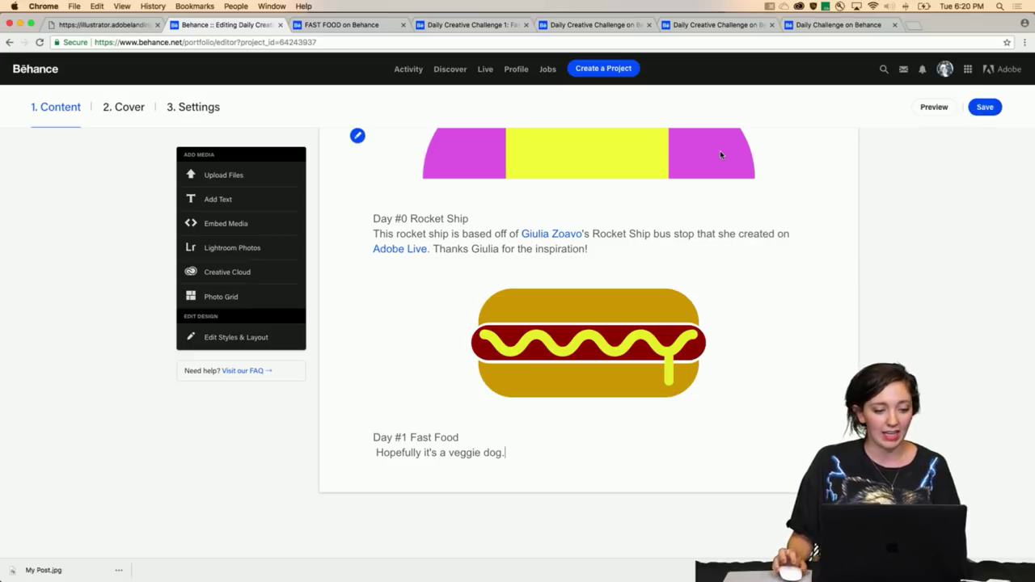
Save the project and confirm the DAILYCREATIVECHALLENGE keyword under Settings > Discoverability
{"action": "left_click", "coordinate": [984, 105]}
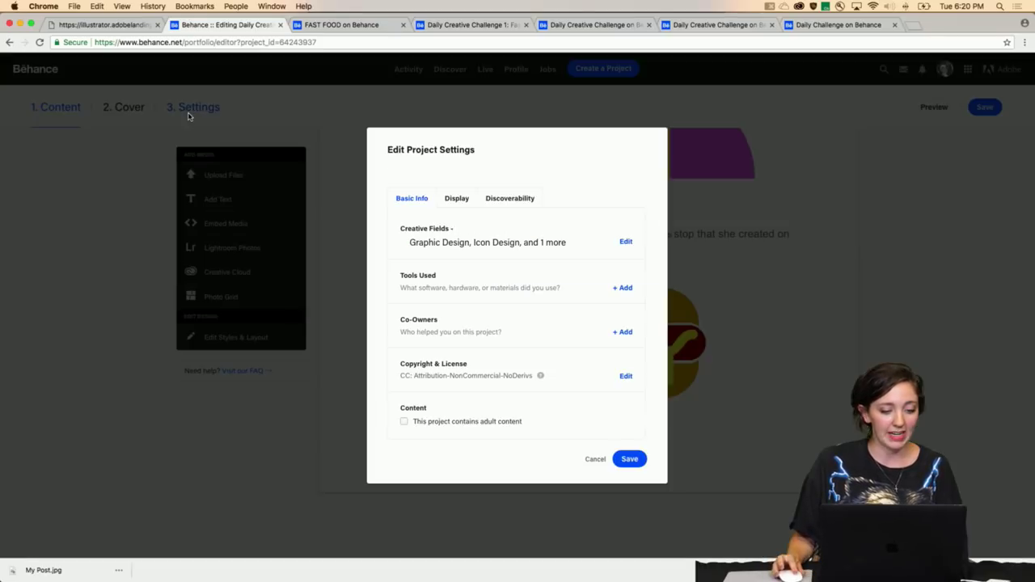
{"action": "left_click", "coordinate": [191, 109]}
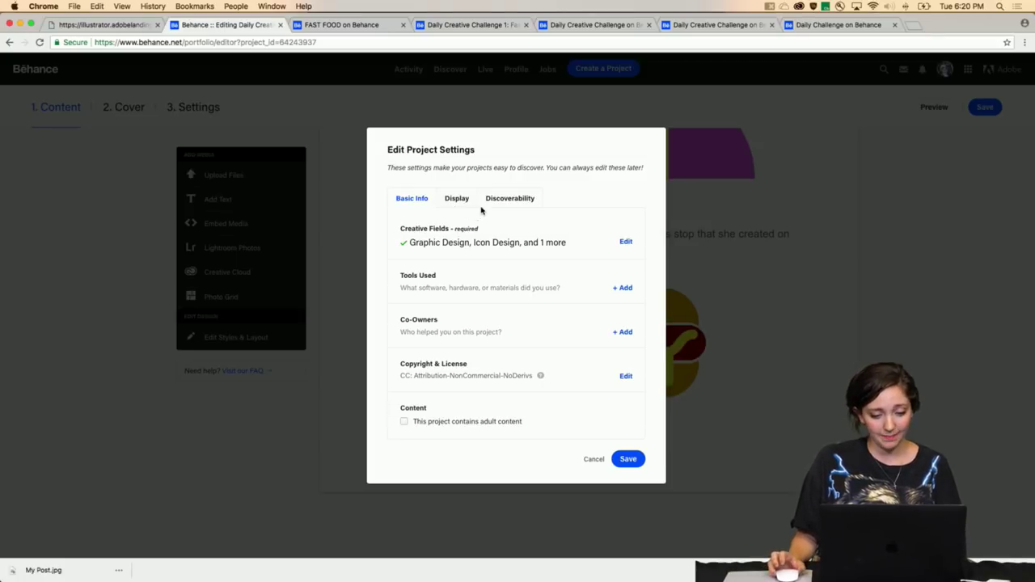
{"action": "left_click", "coordinate": [505, 200]}
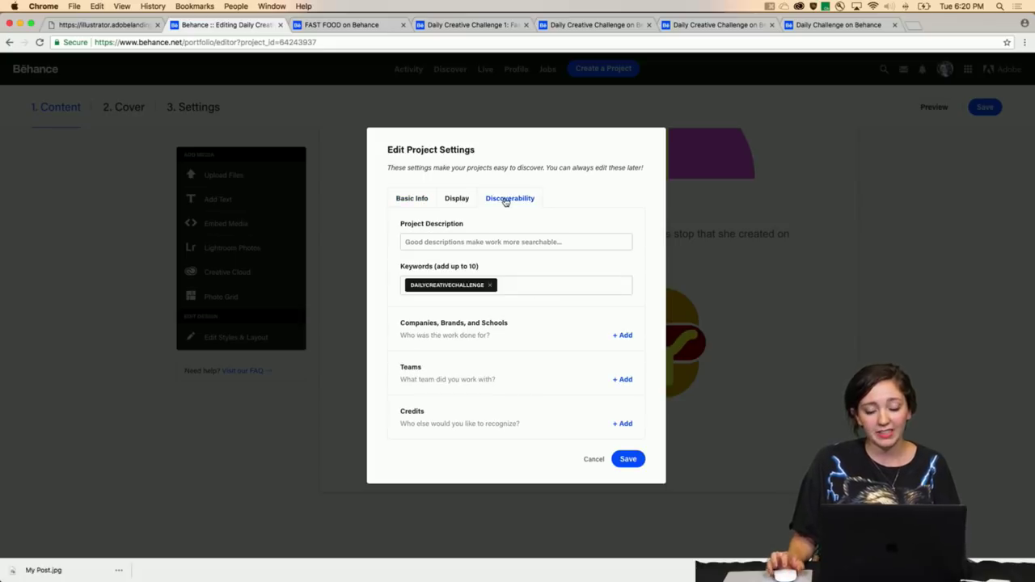
{"action": "left_click", "coordinate": [433, 288]}
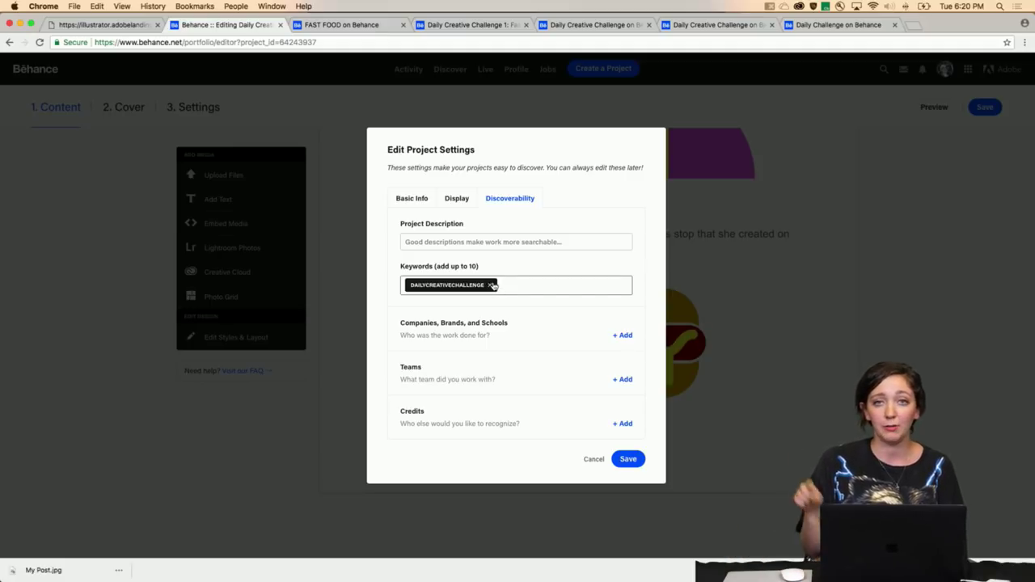
{"action": "left_click", "coordinate": [631, 460]}
{"action": "scroll", "coordinate": [773, 237], "scroll_direction": "up", "scroll_amount": 10}
Open the published Daily Creative Challenge project from the profile's project list
{"action": "mouse_move", "coordinate": [945, 71]}
{"action": "left_click", "coordinate": [823, 153]}
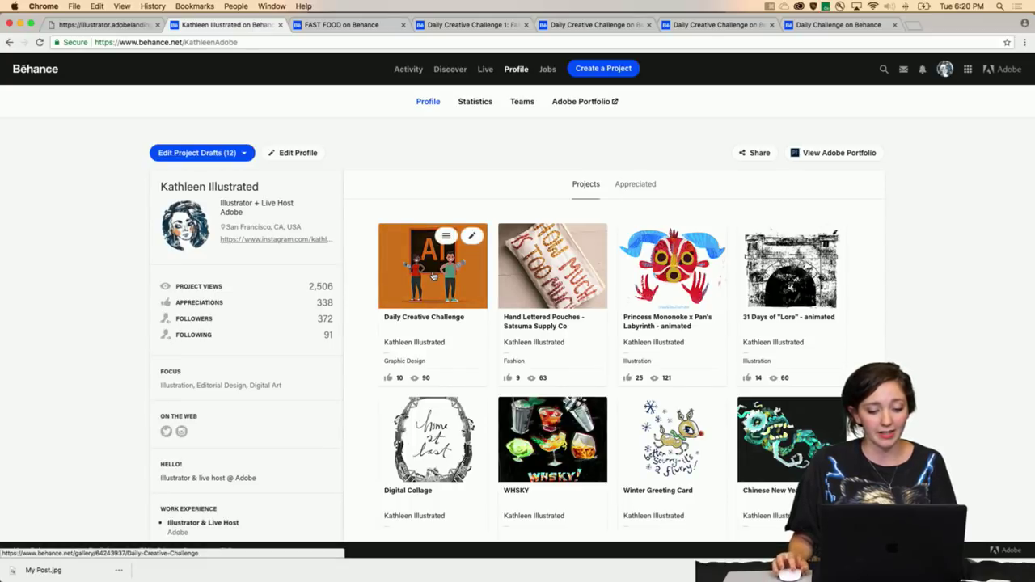
{"action": "left_click", "coordinate": [433, 276]}
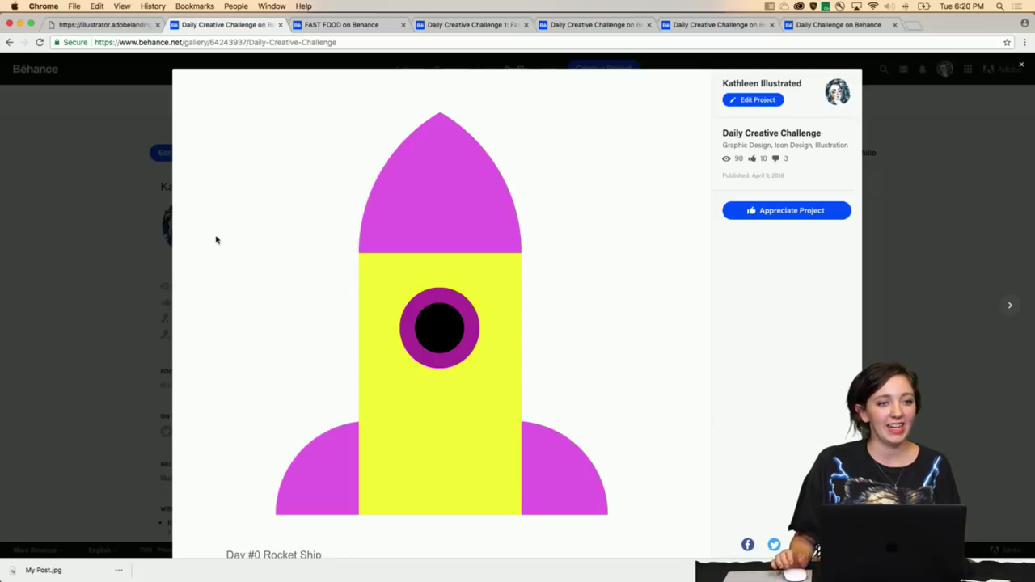
Review the published project, close the viewer and return to the challenge landing tab
{"action": "scroll", "coordinate": [216, 240], "scroll_direction": "down", "scroll_amount": 5}
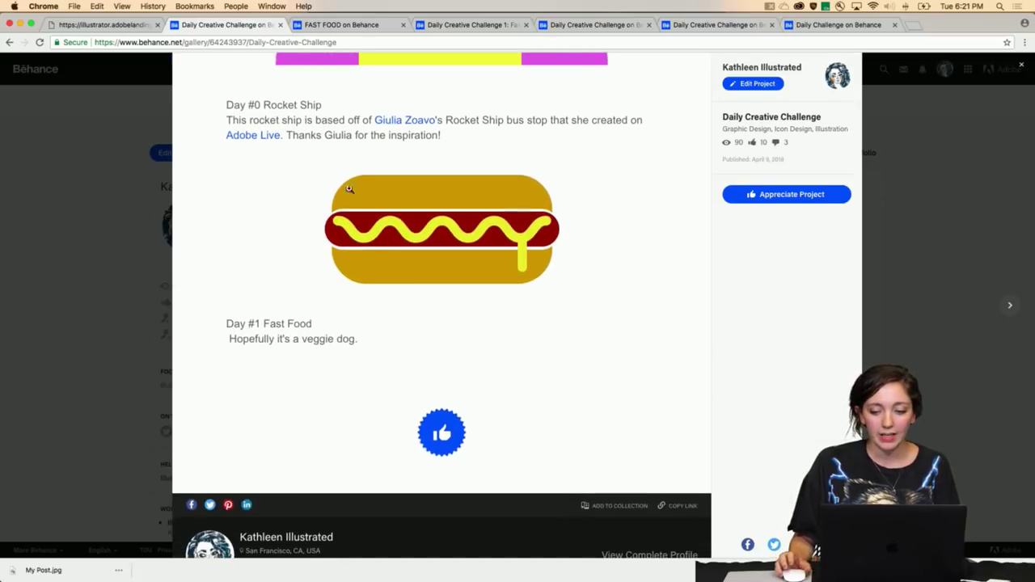
{"action": "scroll", "coordinate": [247, 239], "scroll_direction": "up", "scroll_amount": 2}
{"action": "scroll", "coordinate": [374, 173], "scroll_direction": "up", "scroll_amount": 5}
{"action": "scroll", "coordinate": [375, 174], "scroll_direction": "down", "scroll_amount": 4}
{"action": "scroll", "coordinate": [374, 177], "scroll_direction": "down", "scroll_amount": 3}
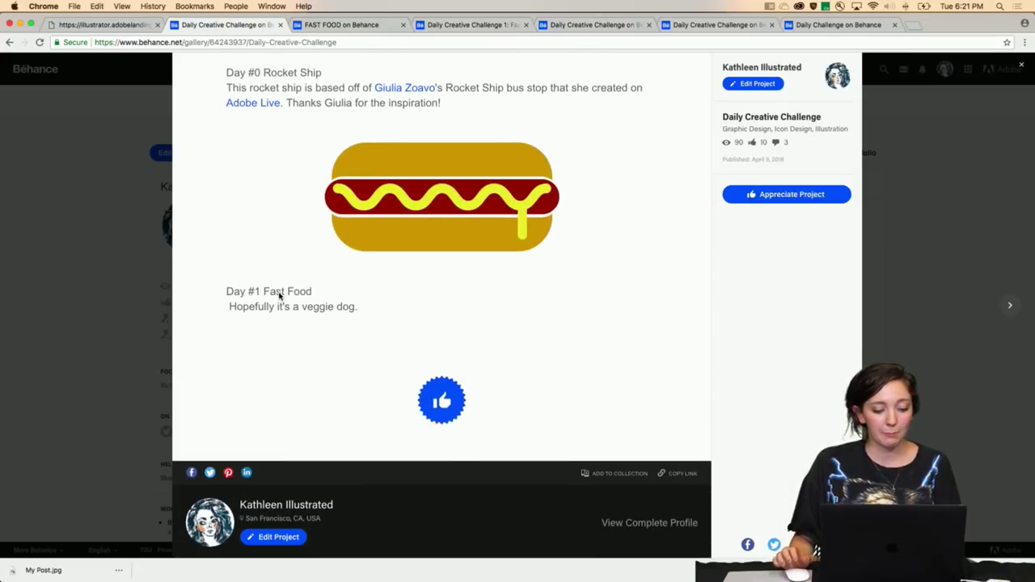
{"action": "scroll", "coordinate": [513, 171], "scroll_direction": "up", "scroll_amount": 5}
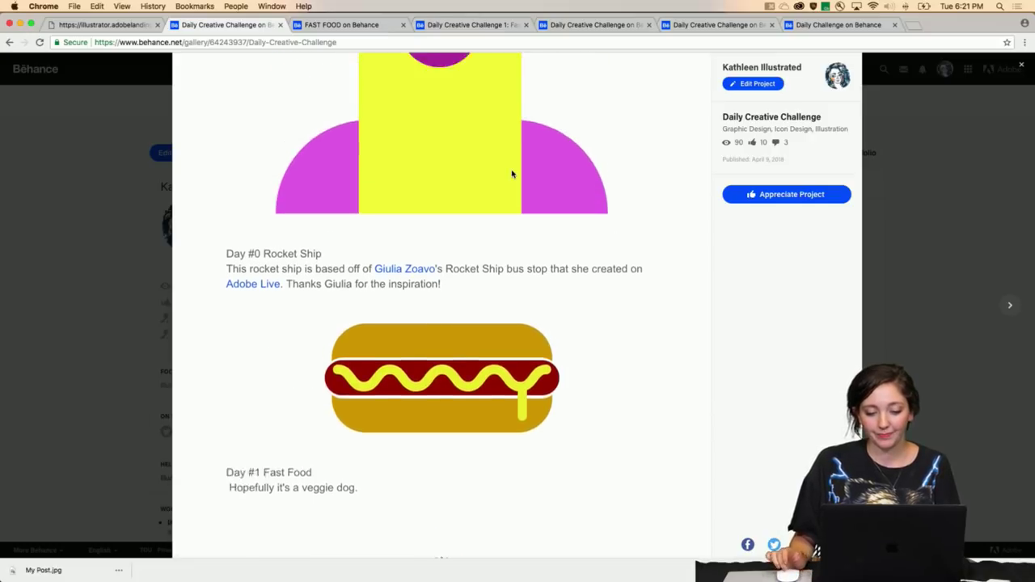
{"action": "scroll", "coordinate": [511, 174], "scroll_direction": "up", "scroll_amount": 4}
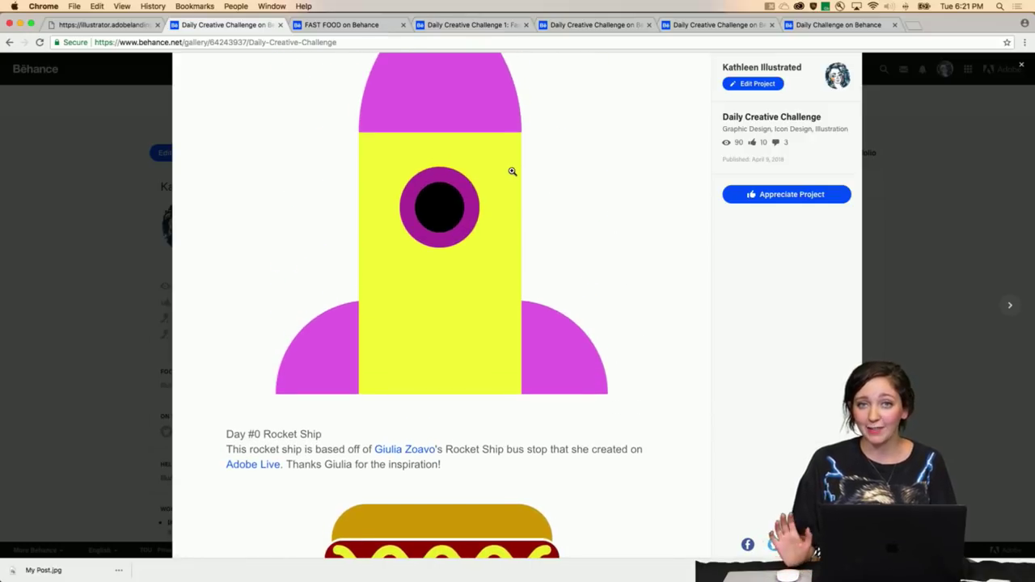
{"action": "left_click", "coordinate": [118, 237]}
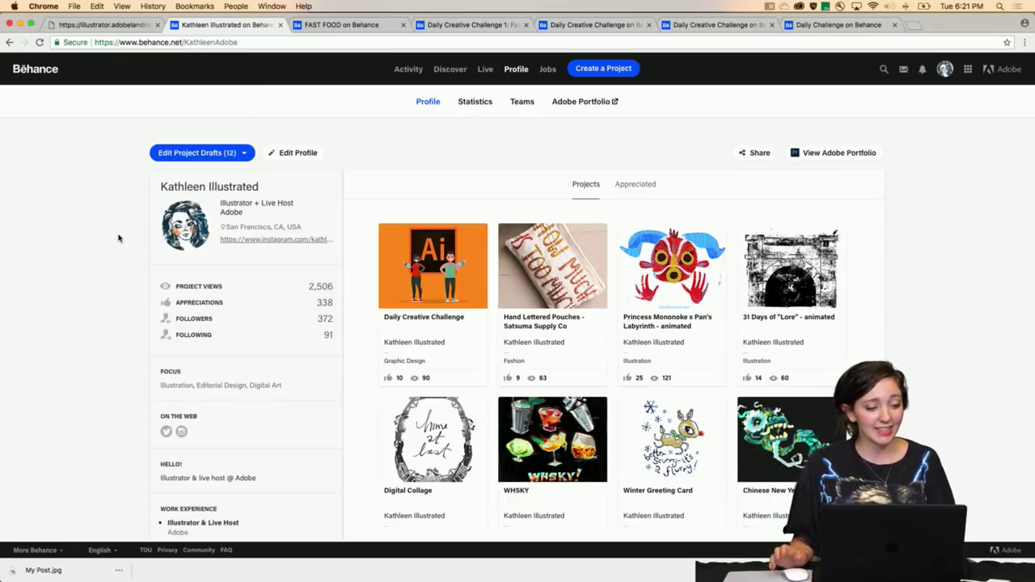
{"action": "left_click", "coordinate": [97, 25]}
Open the FAST FOOD project and view its FAST FUEL illustration full screen
{"action": "left_click", "coordinate": [328, 24]}
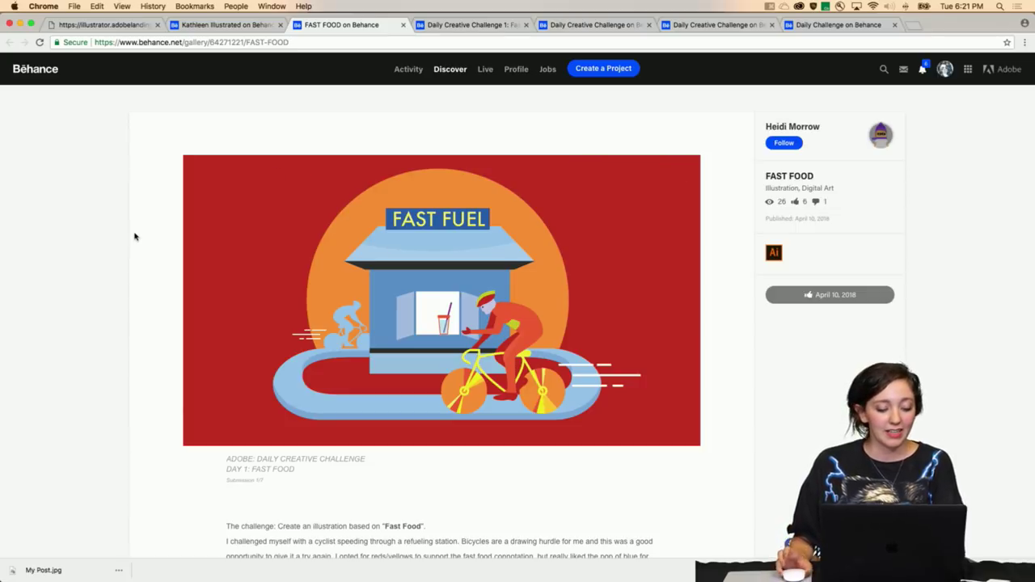
{"action": "scroll", "coordinate": [134, 235], "scroll_direction": "down", "scroll_amount": 1}
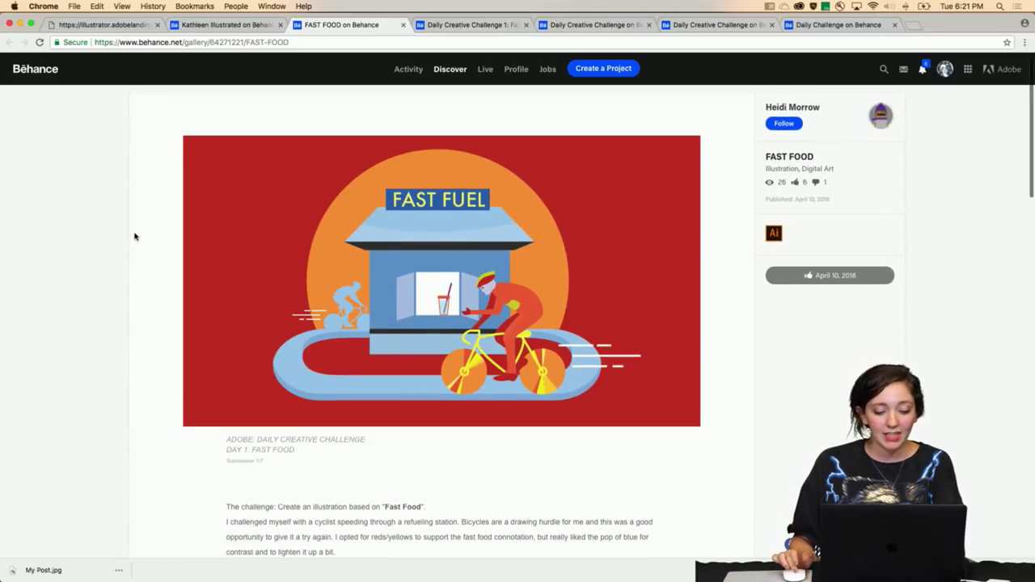
{"action": "left_click", "coordinate": [349, 278]}
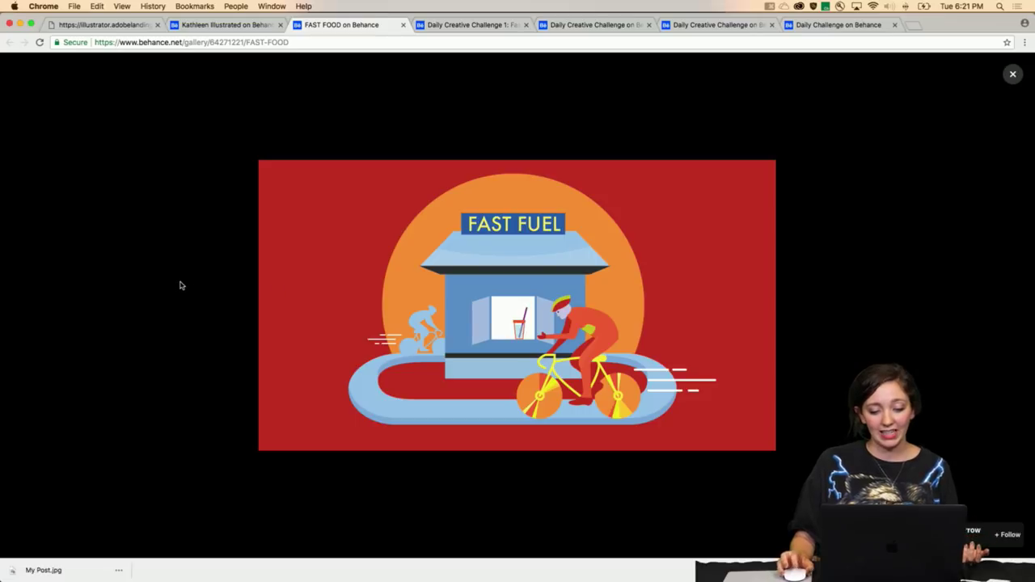
{"action": "left_click", "coordinate": [1013, 74]}
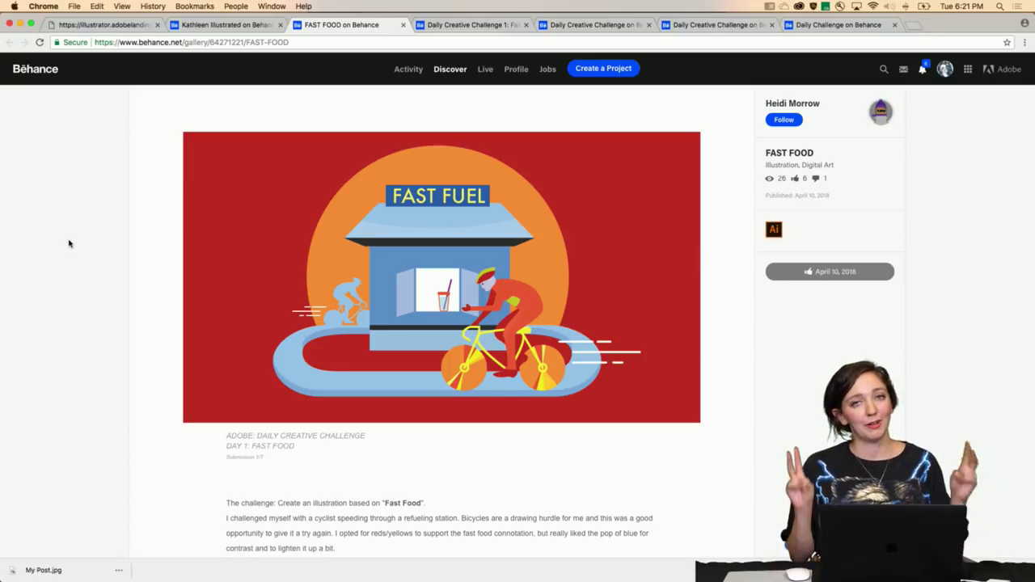
{"action": "scroll", "coordinate": [69, 243], "scroll_direction": "down", "scroll_amount": 4}
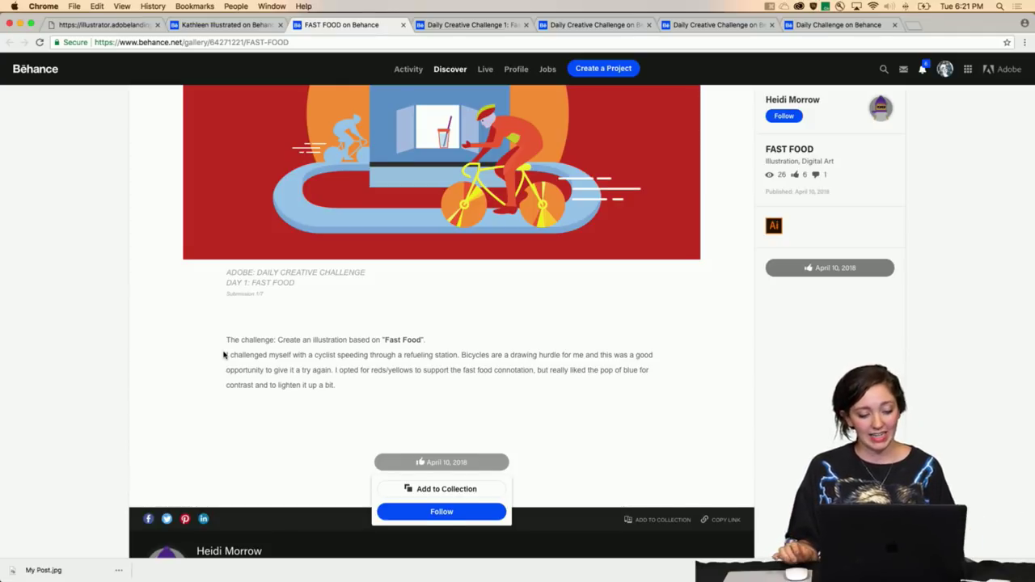
{"action": "scroll", "coordinate": [223, 355], "scroll_direction": "down", "scroll_amount": 4}
{"action": "scroll", "coordinate": [225, 319], "scroll_direction": "up", "scroll_amount": 3}
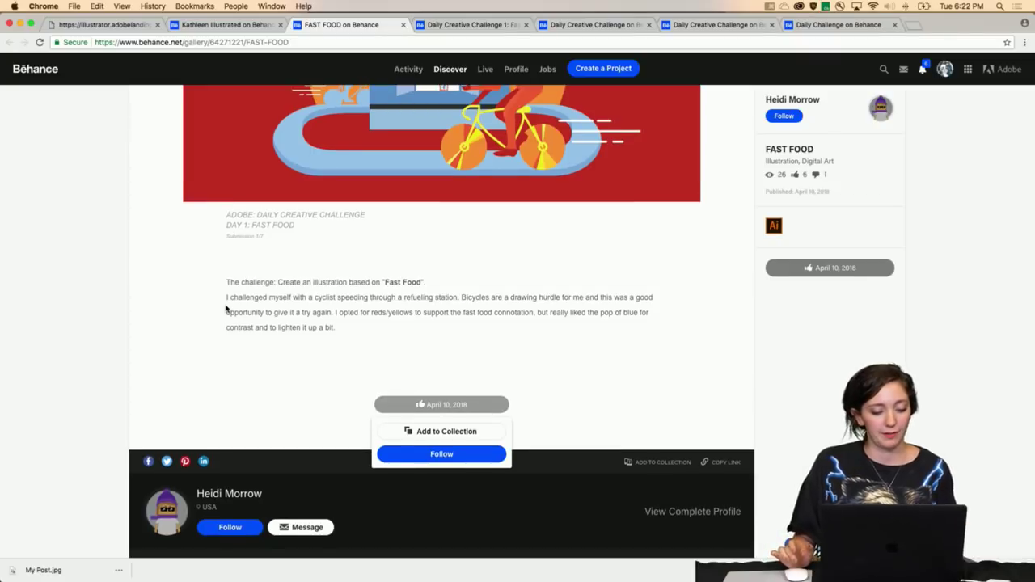
{"action": "scroll", "coordinate": [226, 307], "scroll_direction": "down", "scroll_amount": 5}
{"action": "scroll", "coordinate": [171, 230], "scroll_direction": "down", "scroll_amount": 10}
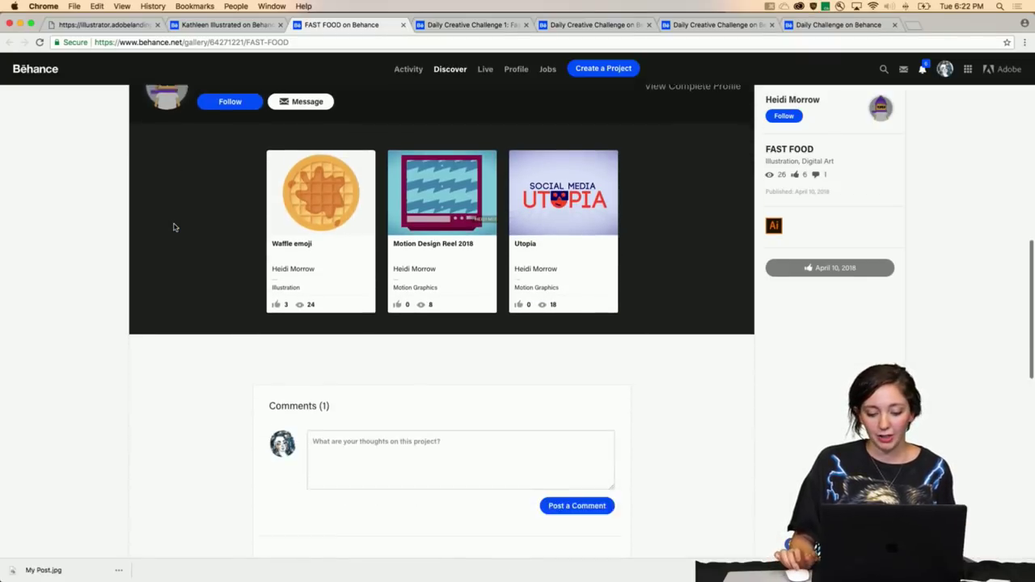
Appreciate the FAST FOOD project and post the comment 'Creative idea!'
{"action": "left_click", "coordinate": [840, 275]}
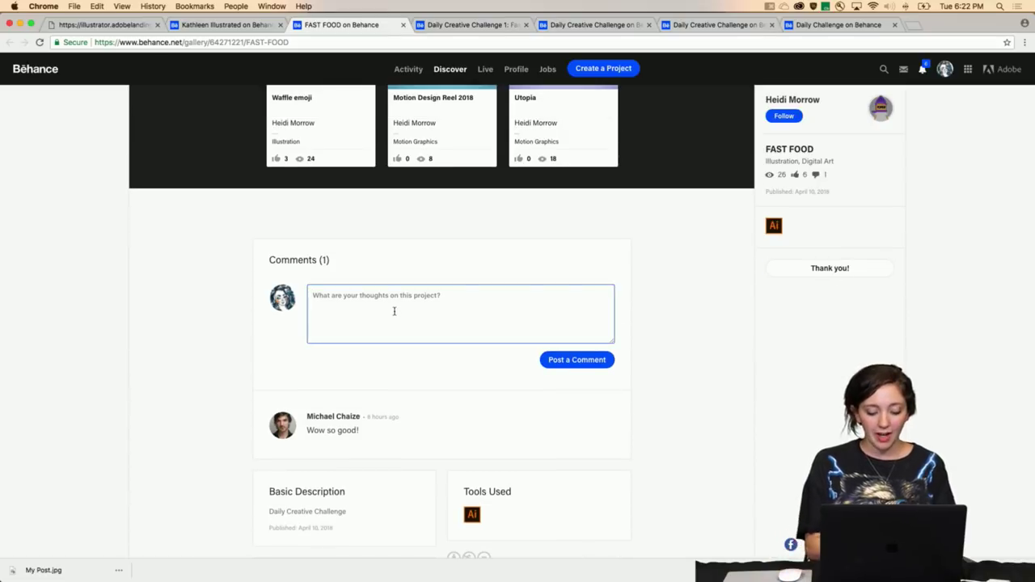
{"action": "type", "text": "Creative idea!"}
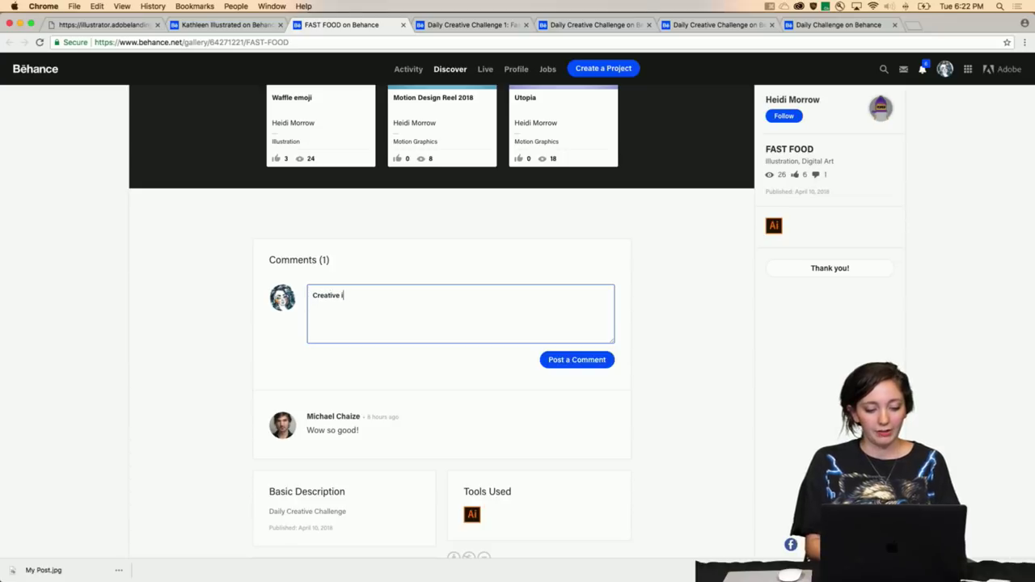
{"action": "left_click", "coordinate": [577, 361]}
{"action": "scroll", "coordinate": [343, 461], "scroll_direction": "down", "scroll_amount": 3}
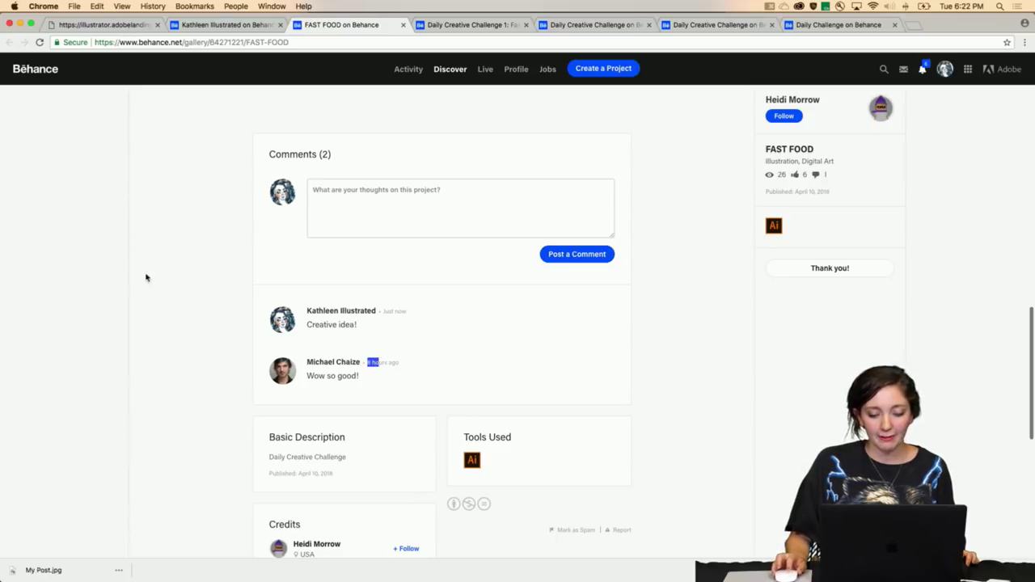
{"action": "scroll", "coordinate": [143, 296], "scroll_direction": "up", "scroll_amount": 15}
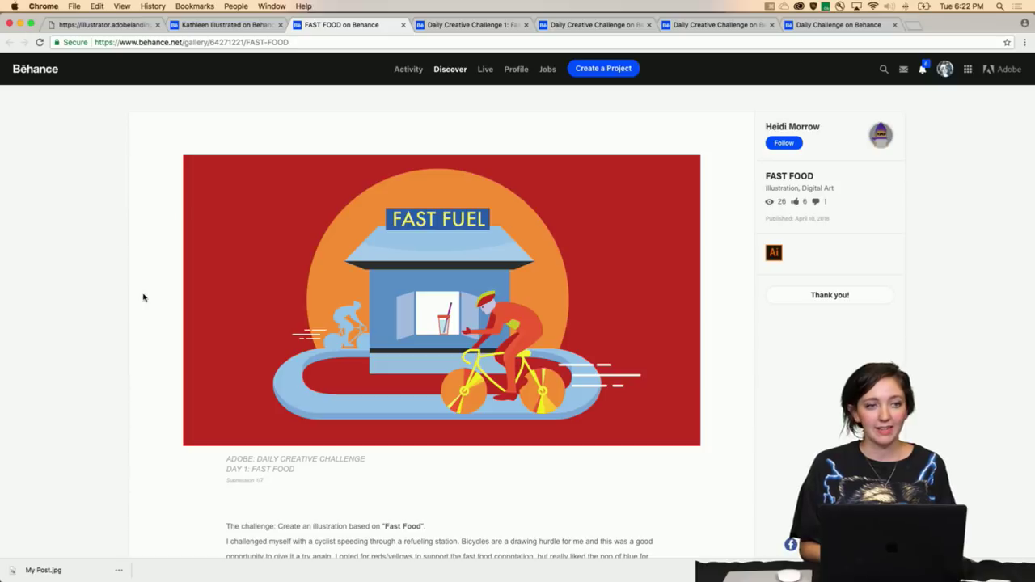
Switch to the 'Daily Creative Challenge 1: Fast Food Illustration' corn dog project
{"action": "key", "text": "super+alt+Right"}
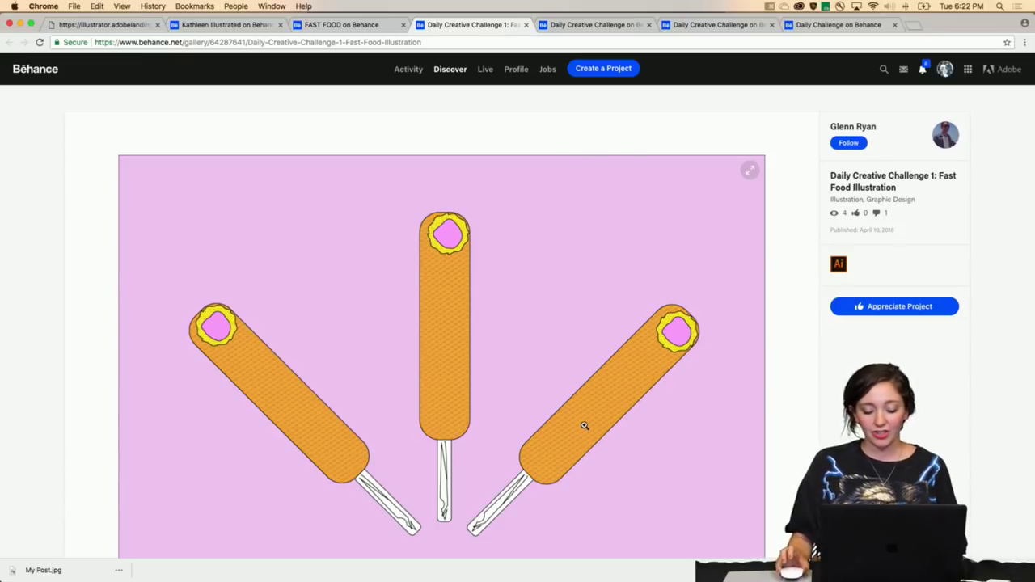
In Slack's #get-feedback thread, enlarge and review the zig zag screenshot
{"action": "mouse_move", "coordinate": [587, 578]}
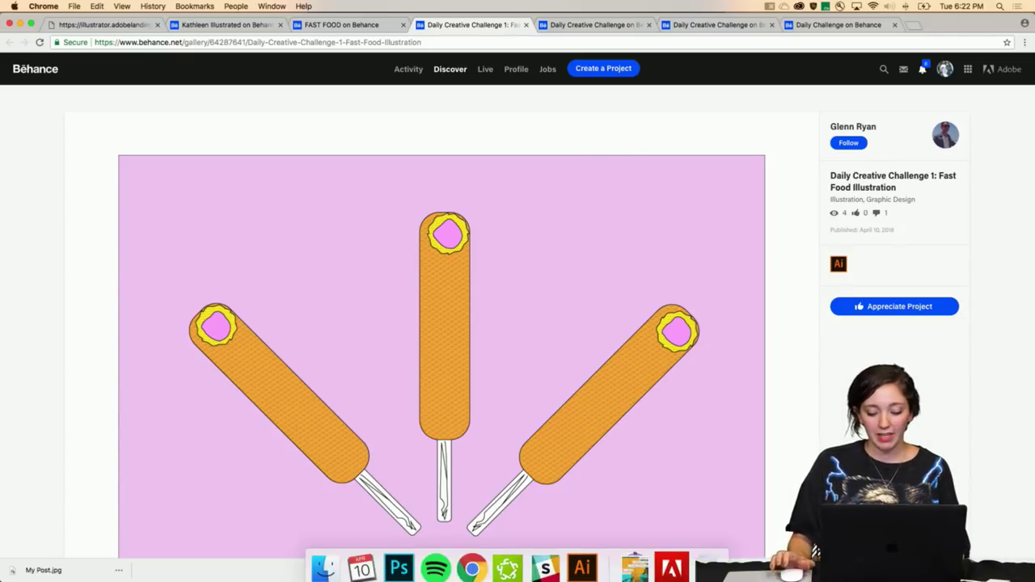
{"action": "left_click", "coordinate": [546, 566]}
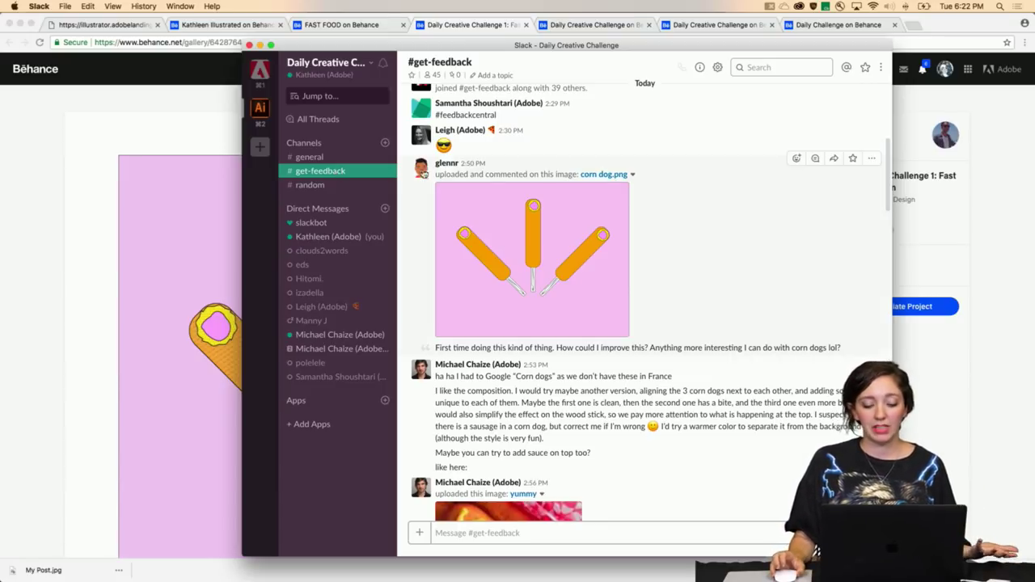
{"action": "scroll", "coordinate": [496, 282], "scroll_direction": "up", "scroll_amount": 2}
{"action": "scroll", "coordinate": [496, 282], "scroll_direction": "down", "scroll_amount": 3}
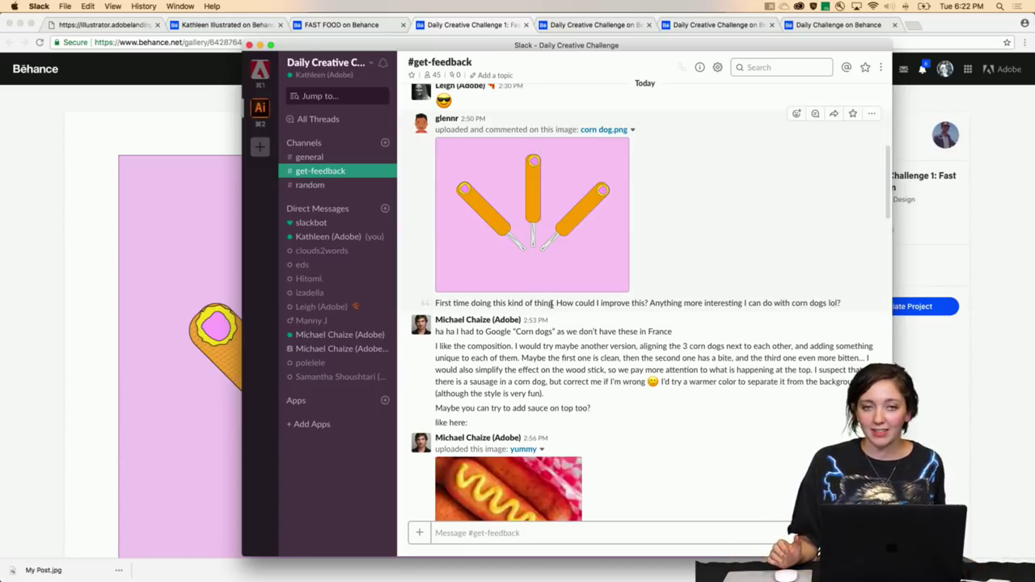
{"action": "scroll", "coordinate": [552, 304], "scroll_direction": "down", "scroll_amount": 3}
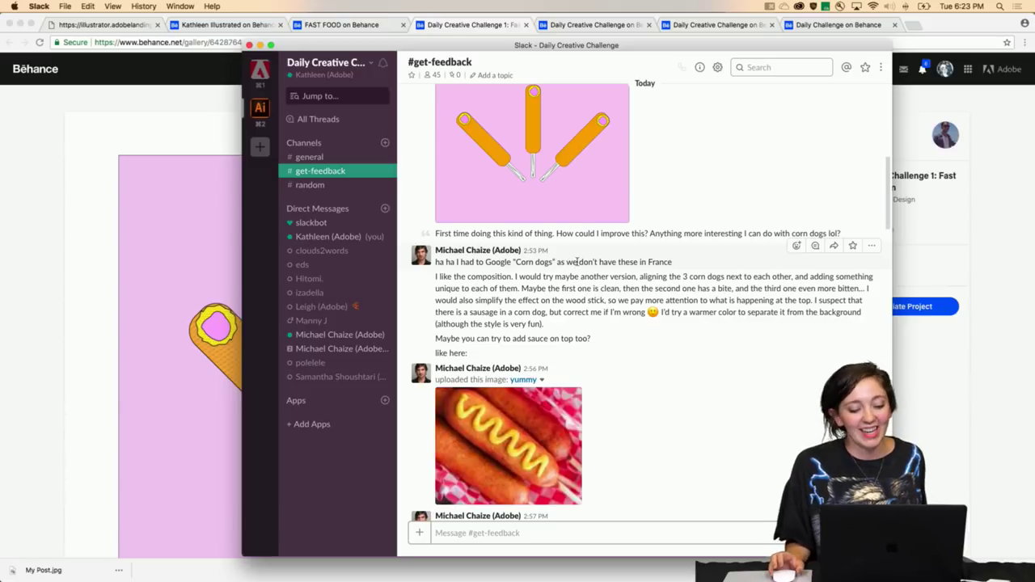
{"action": "scroll", "coordinate": [518, 278], "scroll_direction": "down", "scroll_amount": 2}
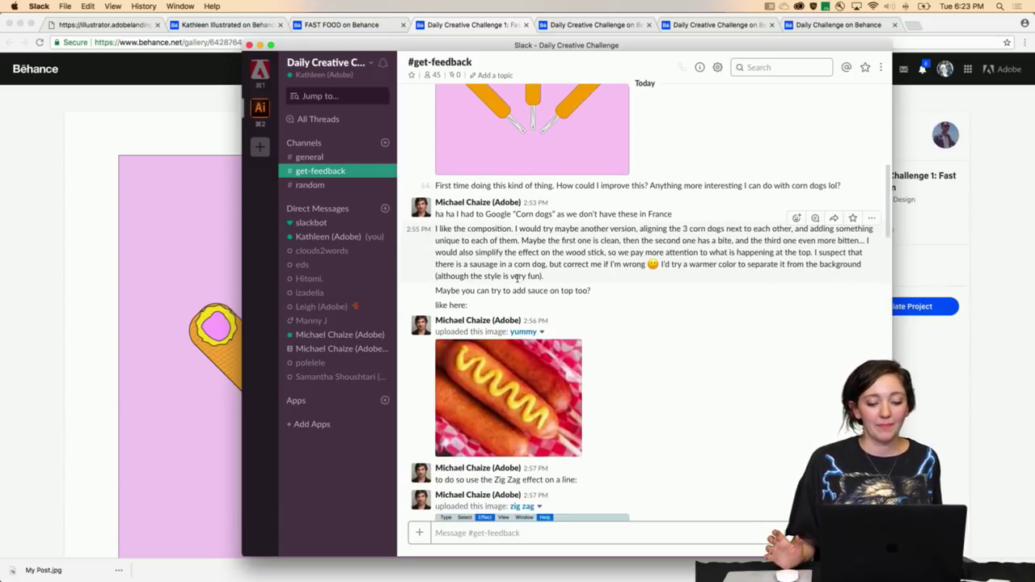
{"action": "scroll", "coordinate": [518, 278], "scroll_direction": "down", "scroll_amount": 5}
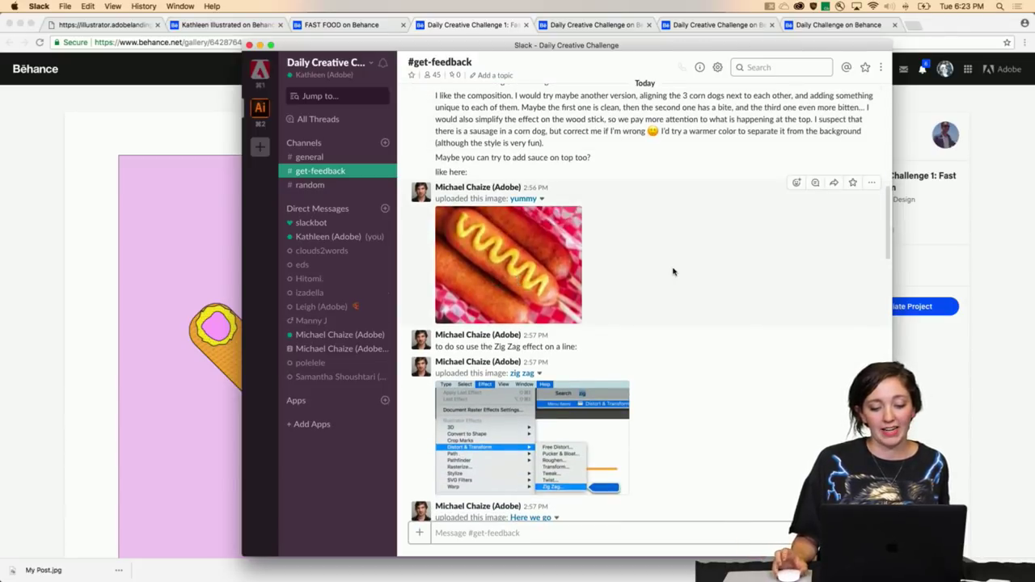
{"action": "scroll", "coordinate": [679, 271], "scroll_direction": "down", "scroll_amount": 7}
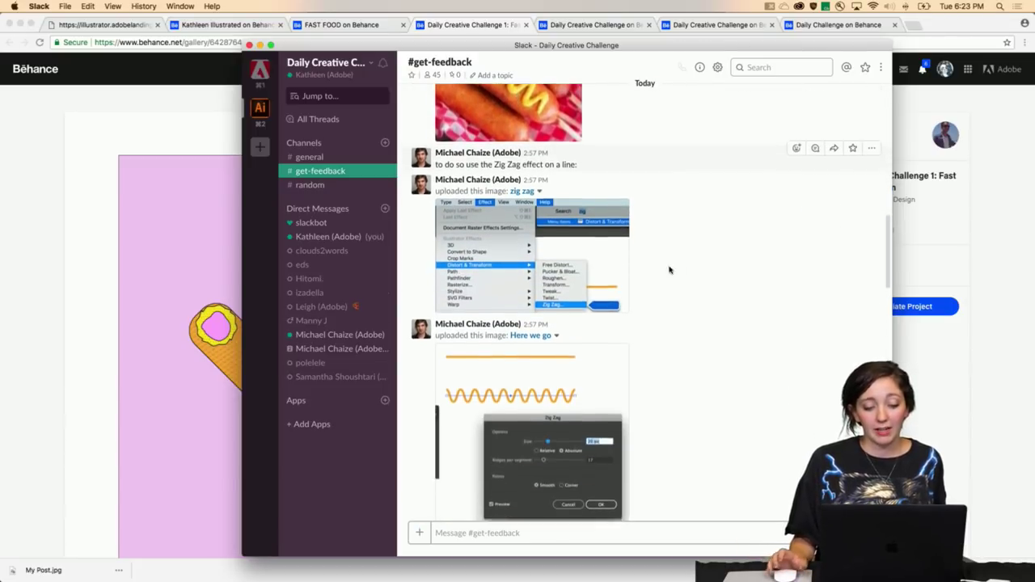
{"action": "left_click", "coordinate": [526, 241]}
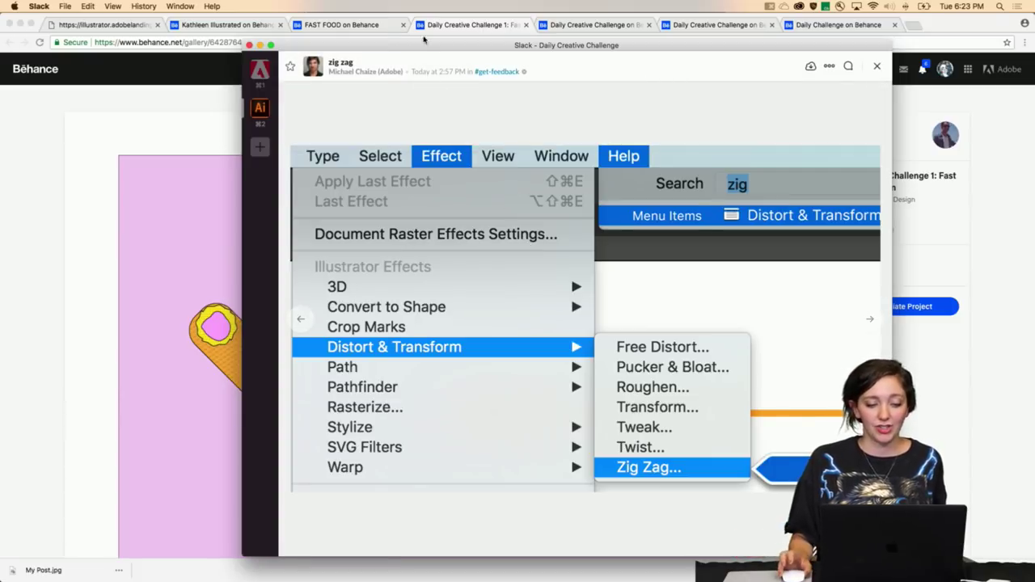
{"action": "left_click", "coordinate": [877, 66]}
Enlarge and review the corn dog 2.png image further down the thread
{"action": "scroll", "coordinate": [647, 279], "scroll_direction": "down", "scroll_amount": 10}
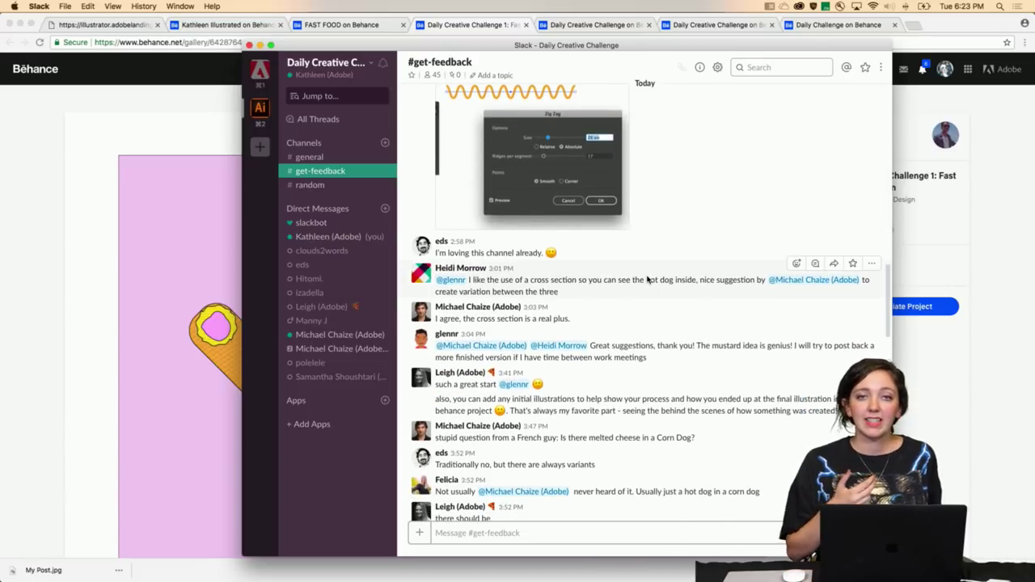
{"action": "scroll", "coordinate": [601, 326], "scroll_direction": "down", "scroll_amount": 5}
{"action": "scroll", "coordinate": [602, 326], "scroll_direction": "down", "scroll_amount": 7}
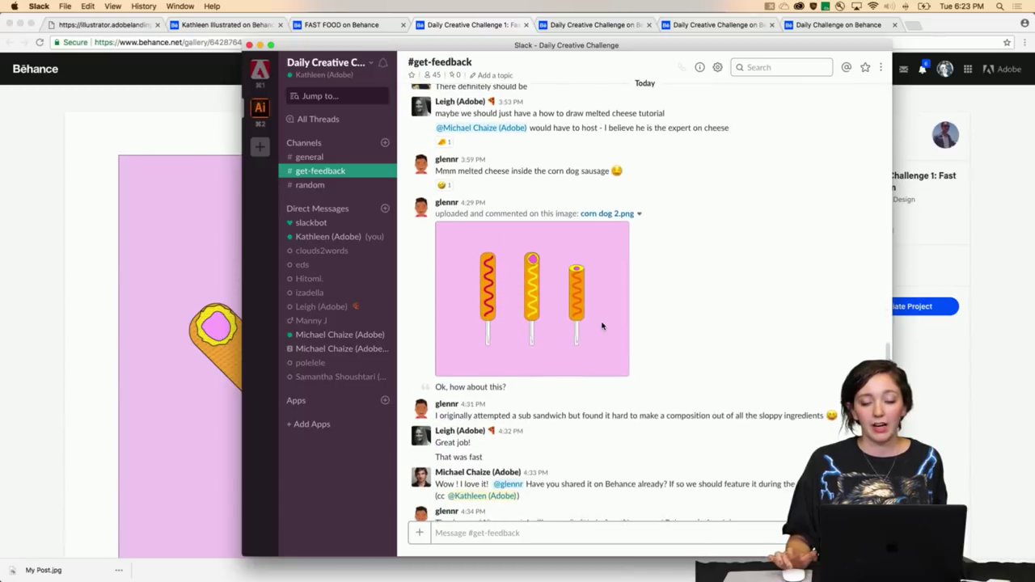
{"action": "left_click", "coordinate": [520, 281]}
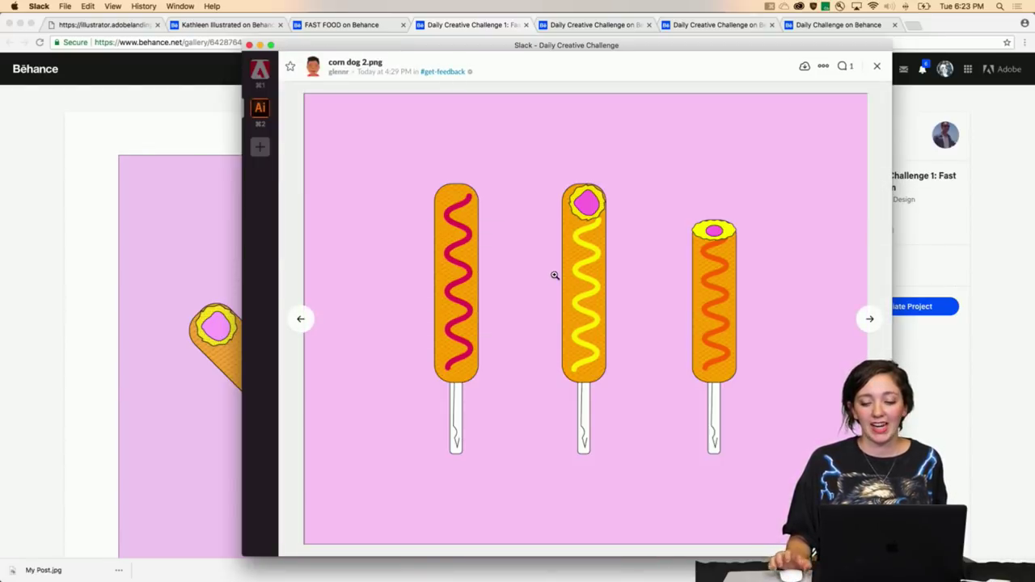
{"action": "left_click", "coordinate": [873, 73]}
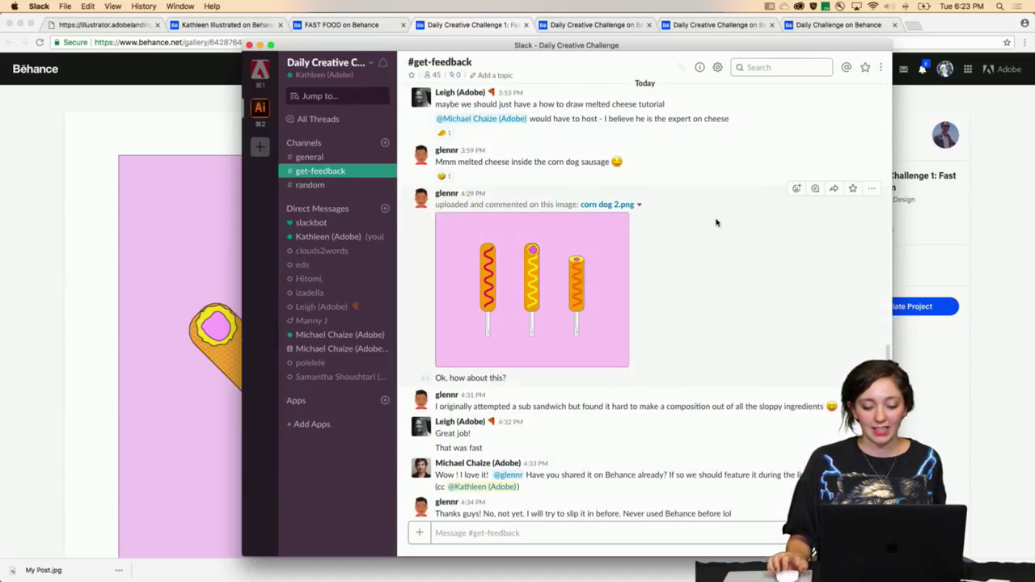
{"action": "scroll", "coordinate": [717, 221], "scroll_direction": "down", "scroll_amount": 10}
{"action": "scroll", "coordinate": [717, 222], "scroll_direction": "down", "scroll_amount": 3}
{"action": "scroll", "coordinate": [716, 221], "scroll_direction": "up", "scroll_amount": 3}
Back in Chrome, look through the corn dog project and appreciate it
{"action": "left_click", "coordinate": [35, 294]}
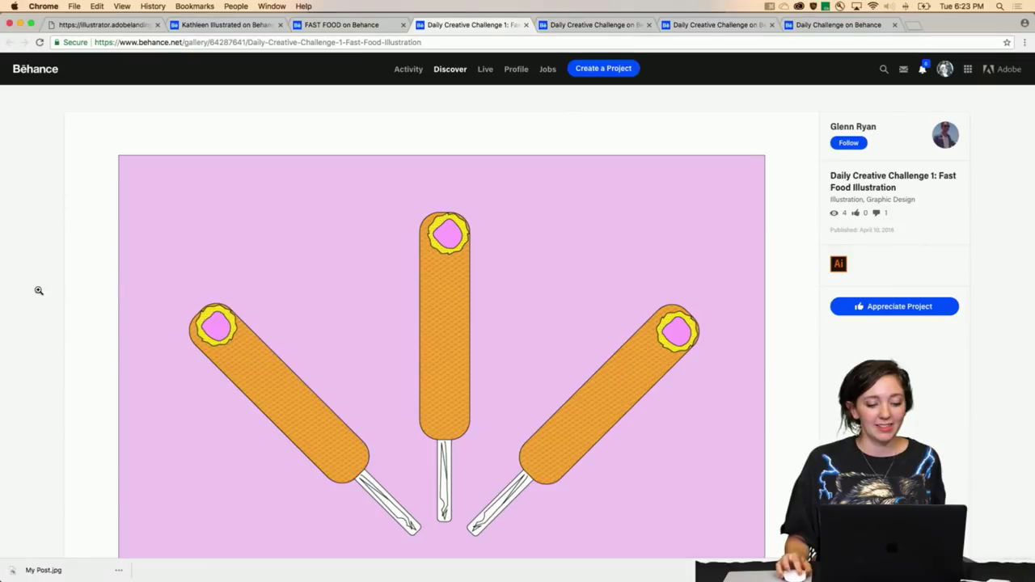
{"action": "scroll", "coordinate": [770, 333], "scroll_direction": "down", "scroll_amount": 2}
{"action": "scroll", "coordinate": [770, 333], "scroll_direction": "down", "scroll_amount": 4}
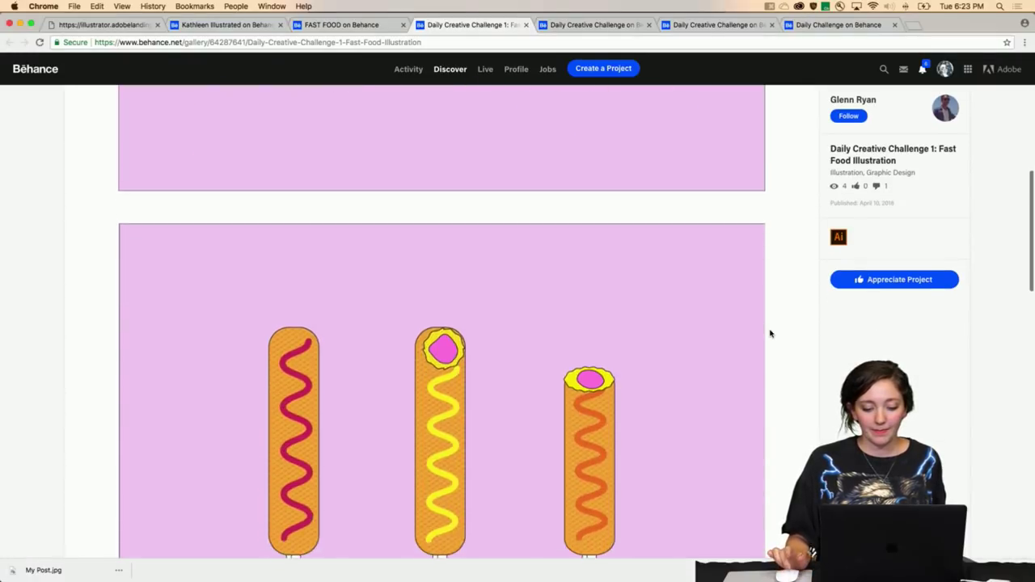
{"action": "scroll", "coordinate": [770, 333], "scroll_direction": "up", "scroll_amount": 4}
{"action": "scroll", "coordinate": [770, 334], "scroll_direction": "down", "scroll_amount": 10}
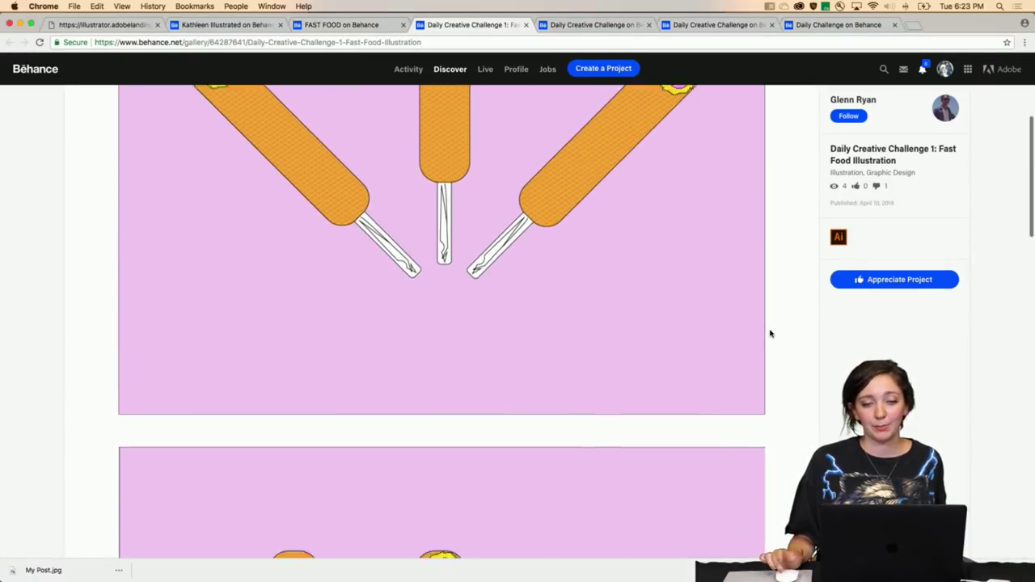
{"action": "scroll", "coordinate": [350, 296], "scroll_direction": "down", "scroll_amount": 2}
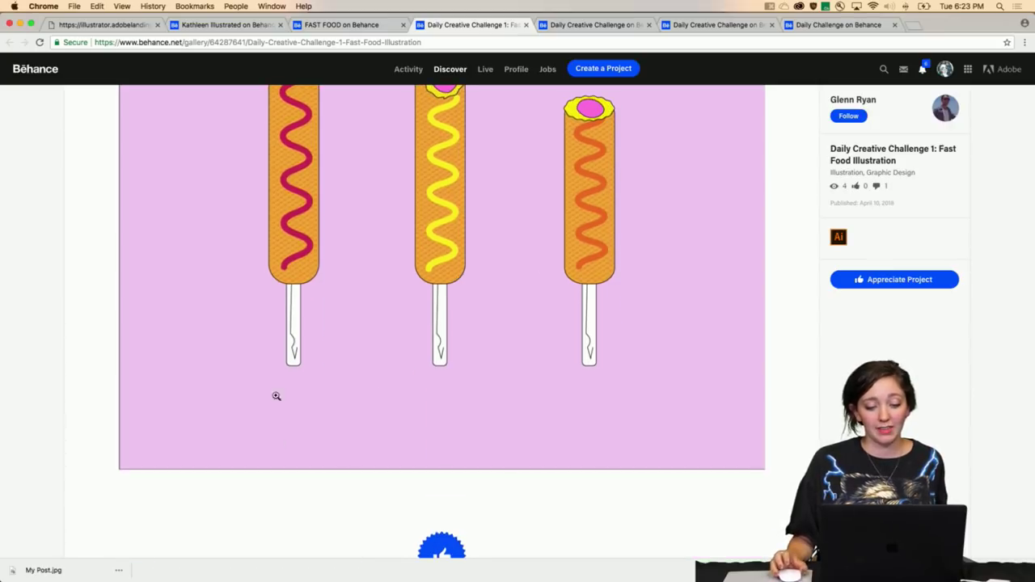
{"action": "scroll", "coordinate": [225, 317], "scroll_direction": "up", "scroll_amount": 2}
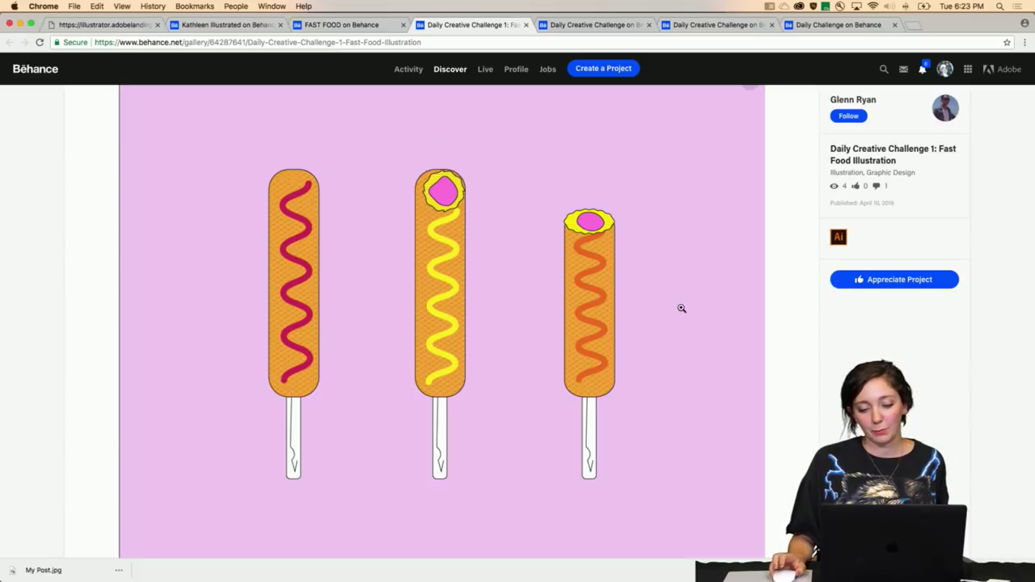
{"action": "left_click", "coordinate": [897, 285]}
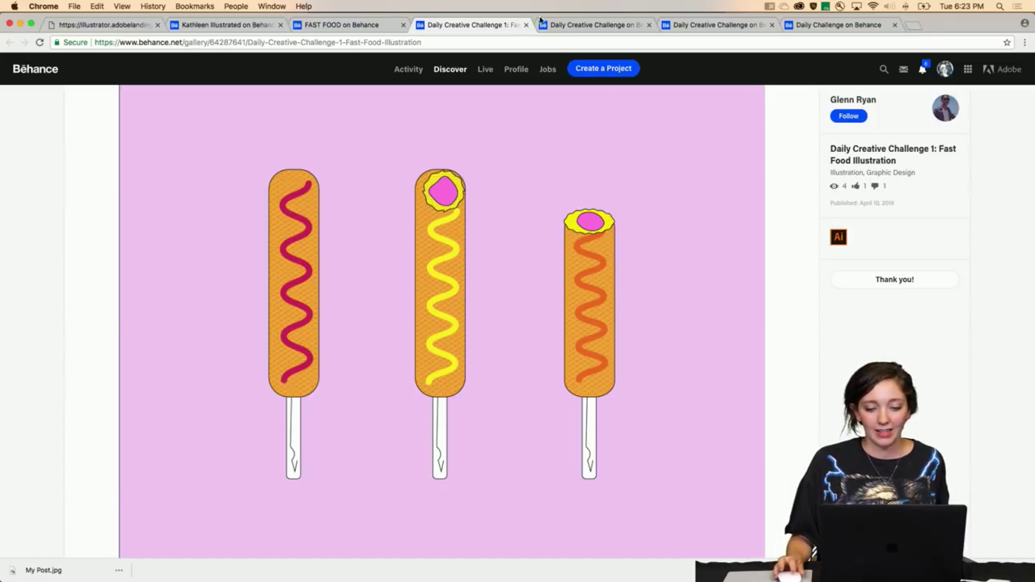
Switch to the burger illustration project and scroll down to its comments
{"action": "left_click", "coordinate": [570, 26]}
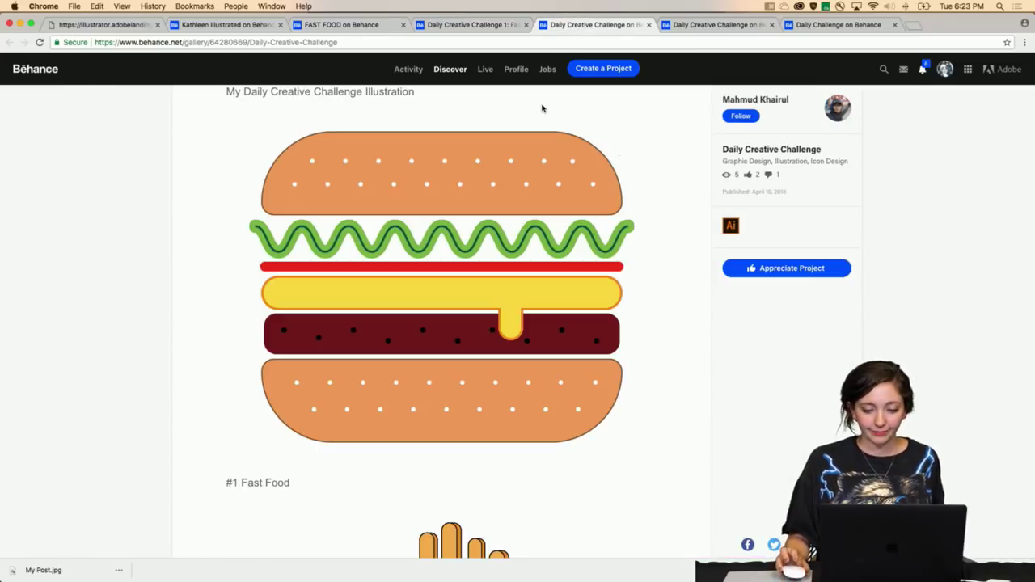
{"action": "scroll", "coordinate": [668, 185], "scroll_direction": "up", "scroll_amount": 2}
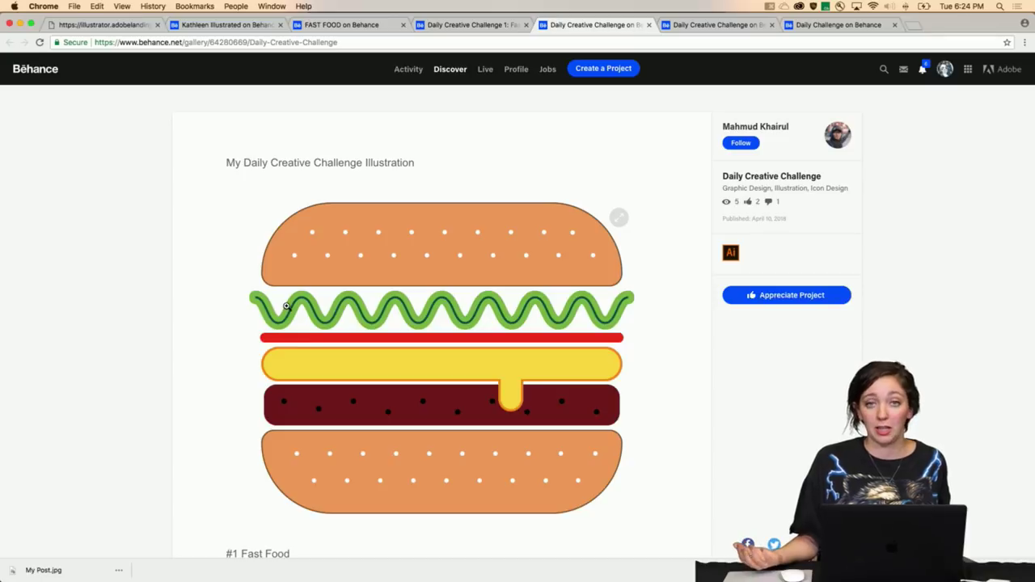
{"action": "scroll", "coordinate": [237, 293], "scroll_direction": "down", "scroll_amount": 5}
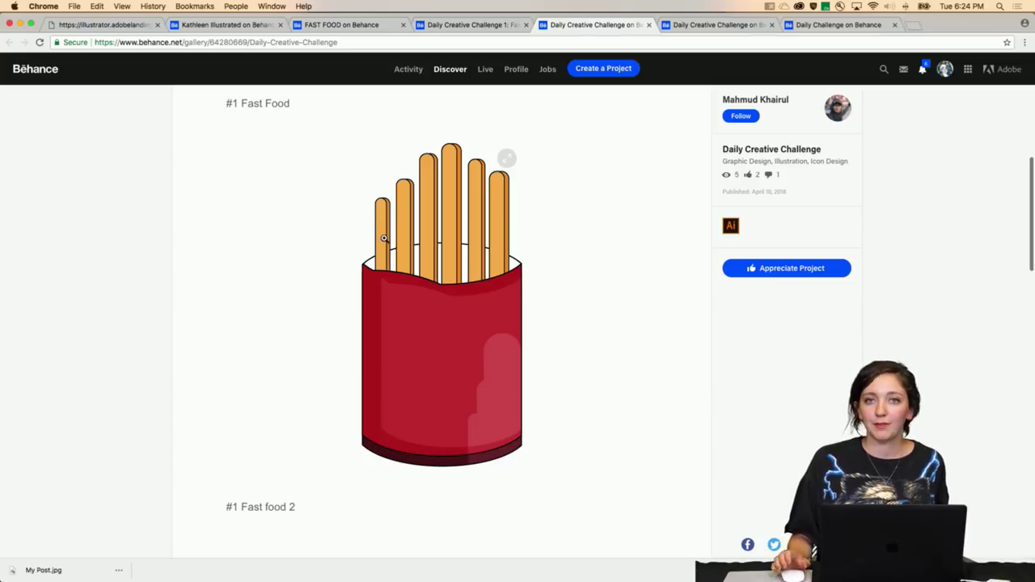
{"action": "scroll", "coordinate": [384, 239], "scroll_direction": "up", "scroll_amount": 2}
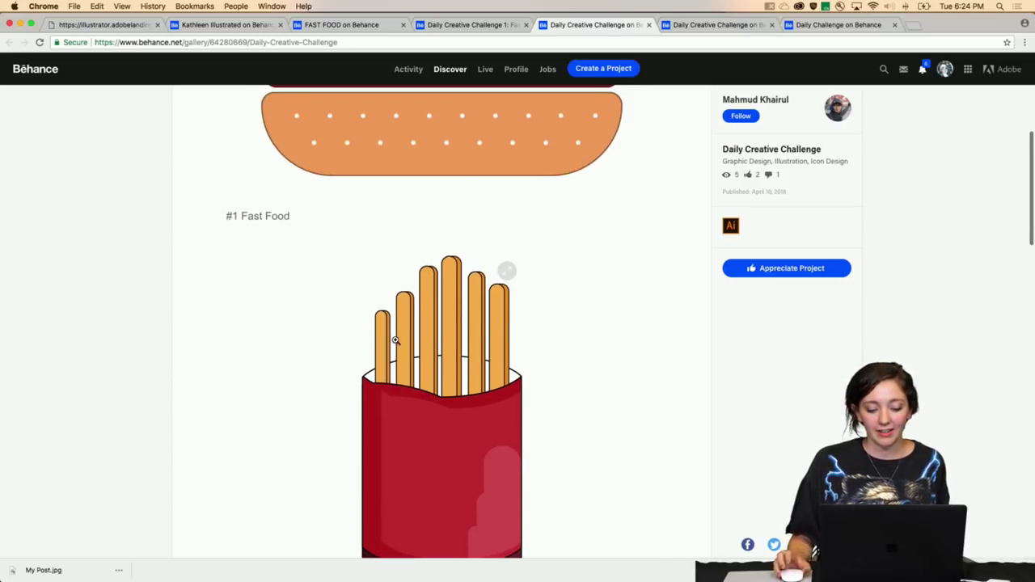
{"action": "scroll", "coordinate": [395, 339], "scroll_direction": "down", "scroll_amount": 8}
{"action": "scroll", "coordinate": [397, 341], "scroll_direction": "down", "scroll_amount": 5}
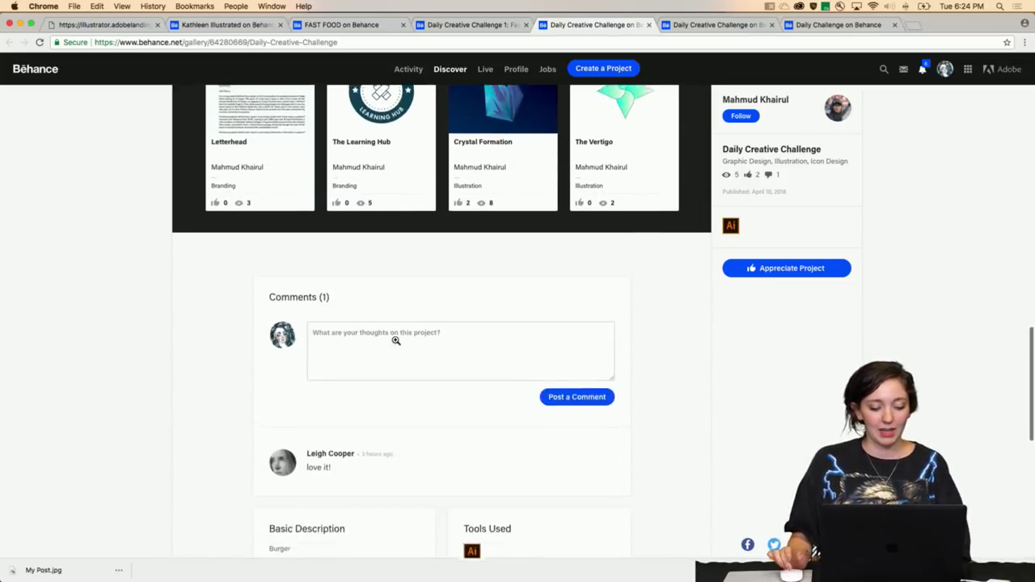
Post a comment praising the zig zag effect and asking if the bottom image shows fries
{"action": "left_click", "coordinate": [409, 295]}
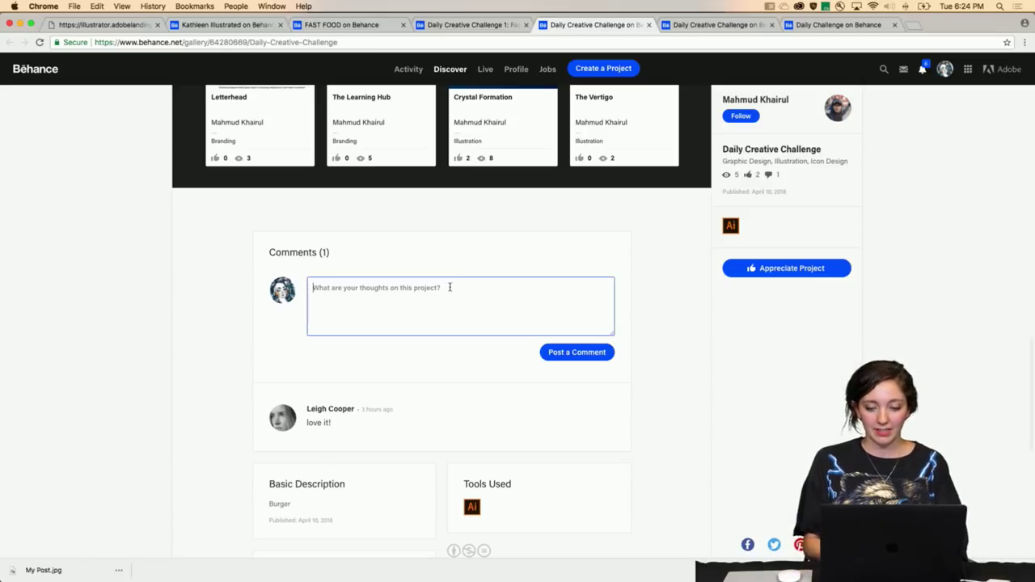
{"action": "type", "text": "L"}
{"action": "type", "text": "ove"}
{"action": "key", "text": "BackSpace"}
{"action": "type", "text": "ve the zig zag effect! For the bottom ima"}
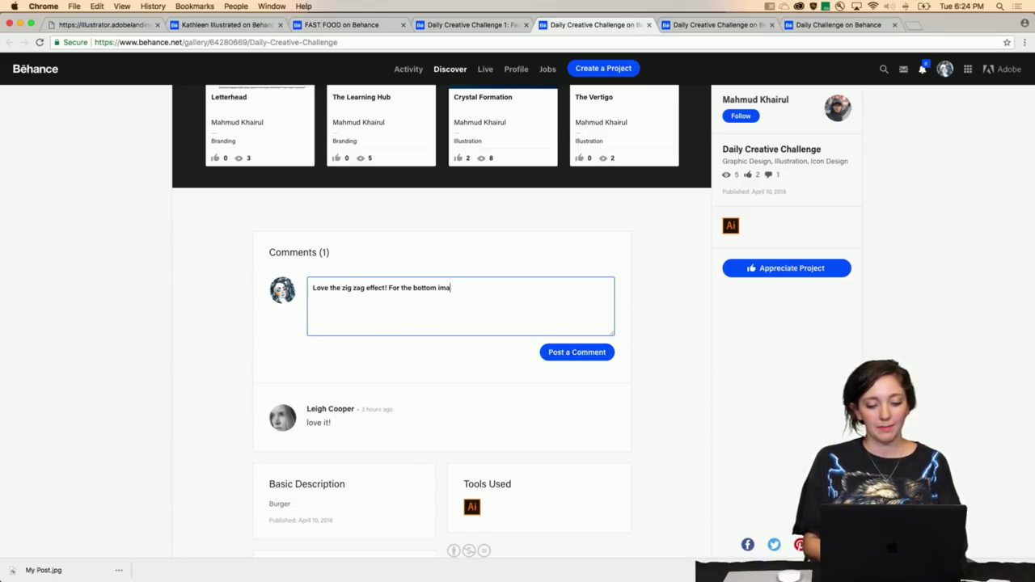
{"action": "type", "text": "y fries? Either way,"}
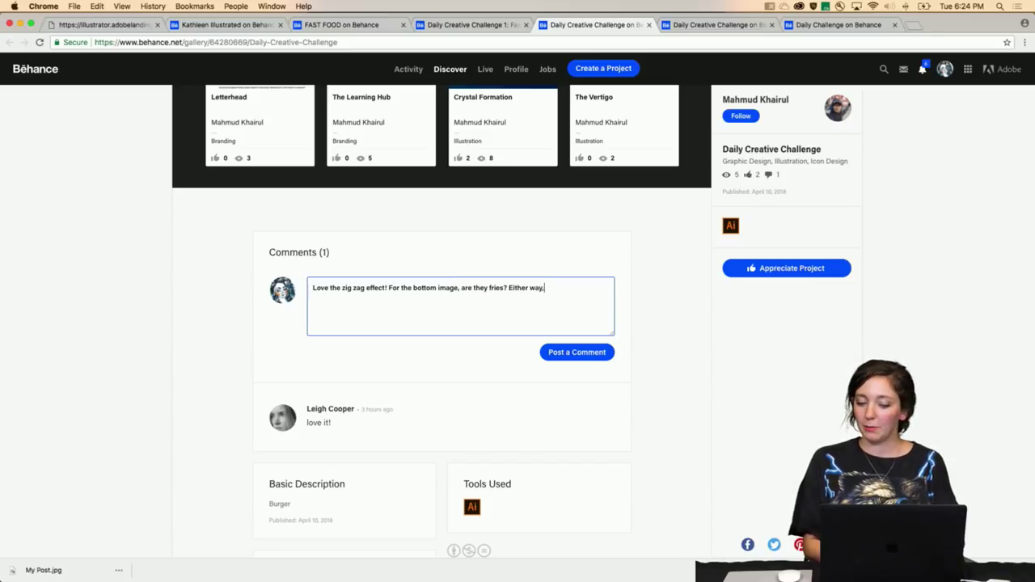
{"action": "type", "text": "h."}
{"action": "left_click", "coordinate": [607, 355]}
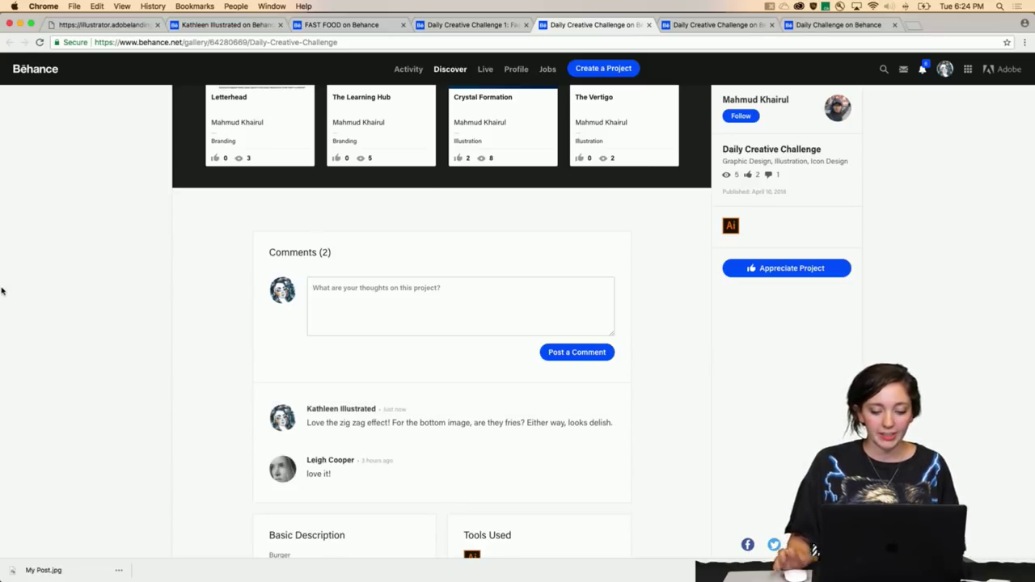
{"action": "scroll", "coordinate": [3, 291], "scroll_direction": "up", "scroll_amount": 15}
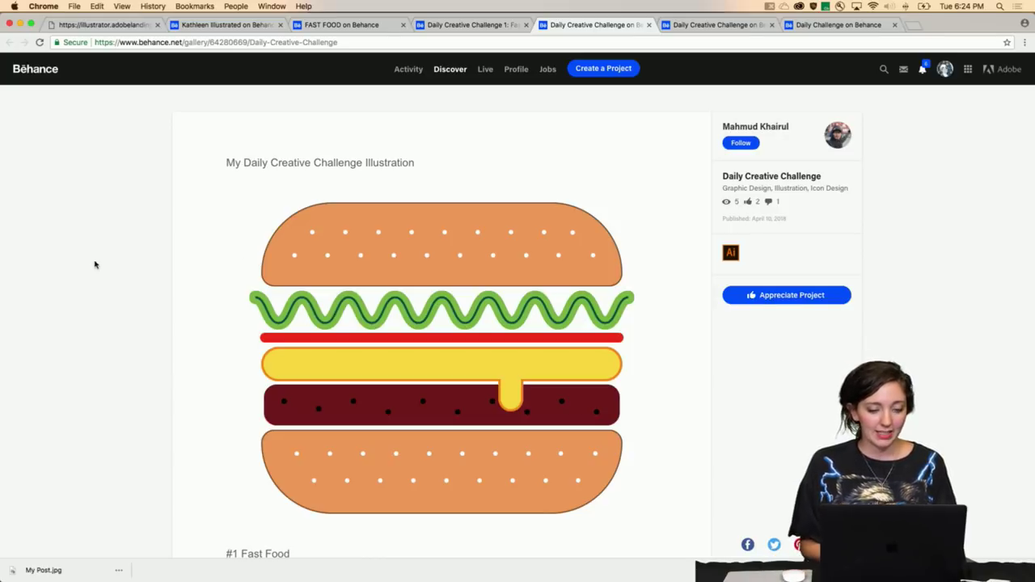
Appreciate the melting pizza slice Daily Creative Challenge project, raising its count from 6 to 7
{"action": "key", "text": "ctrl+Tab"}
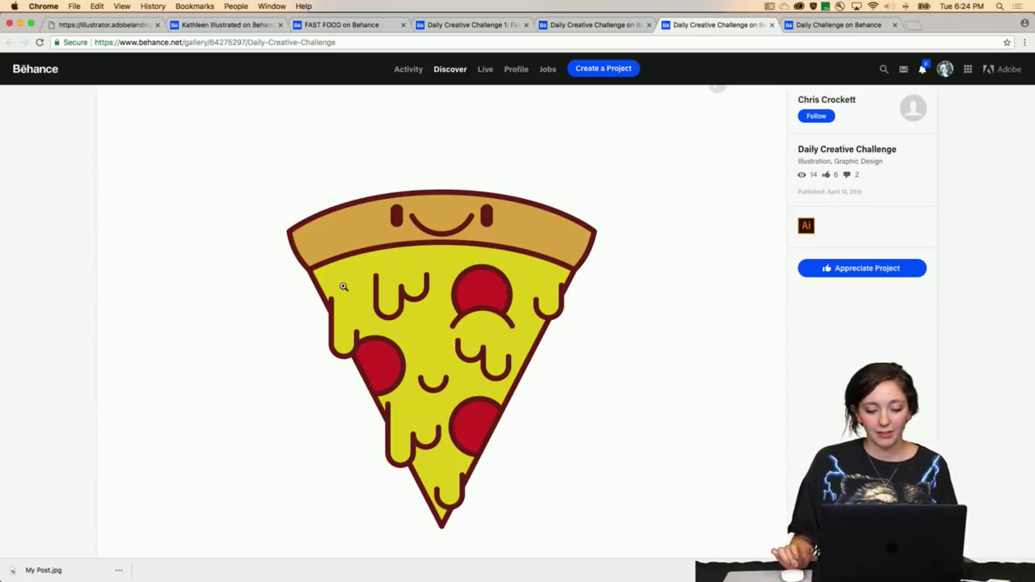
{"action": "scroll", "coordinate": [343, 286], "scroll_direction": "down", "scroll_amount": 3}
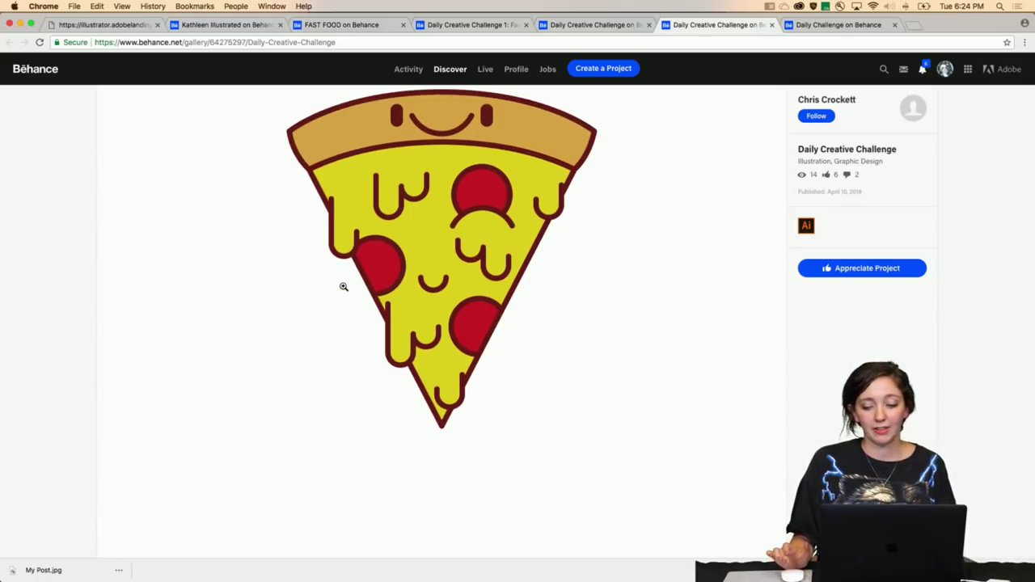
{"action": "scroll", "coordinate": [343, 286], "scroll_direction": "down", "scroll_amount": 5}
{"action": "scroll", "coordinate": [343, 286], "scroll_direction": "up", "scroll_amount": 6}
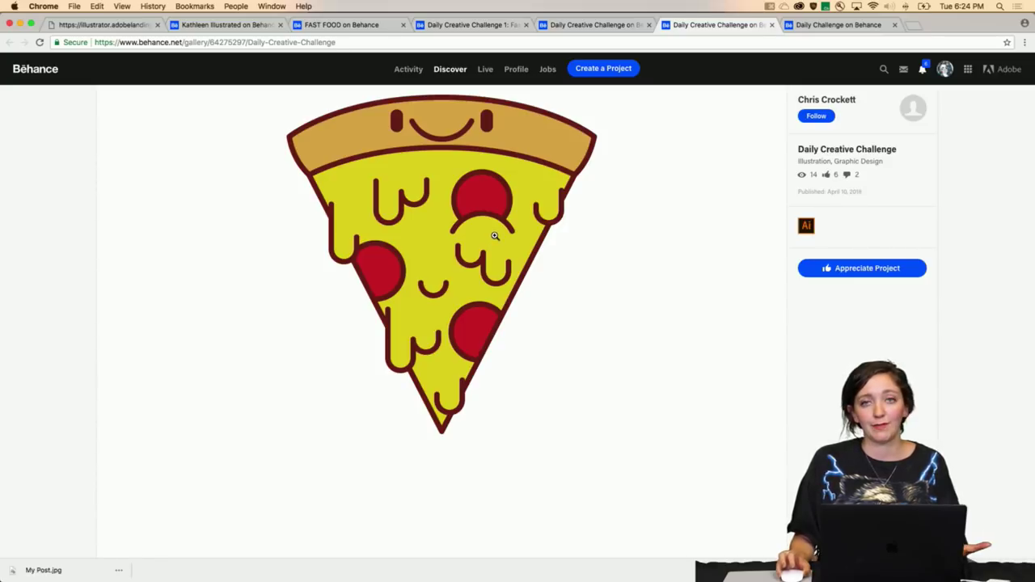
{"action": "scroll", "coordinate": [507, 225], "scroll_direction": "up", "scroll_amount": 1}
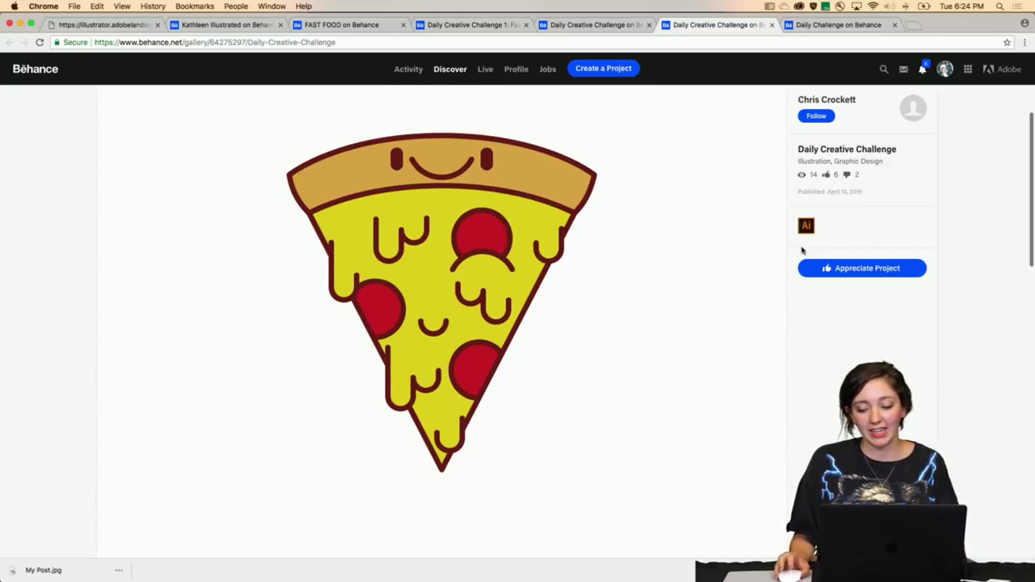
{"action": "left_click", "coordinate": [846, 269]}
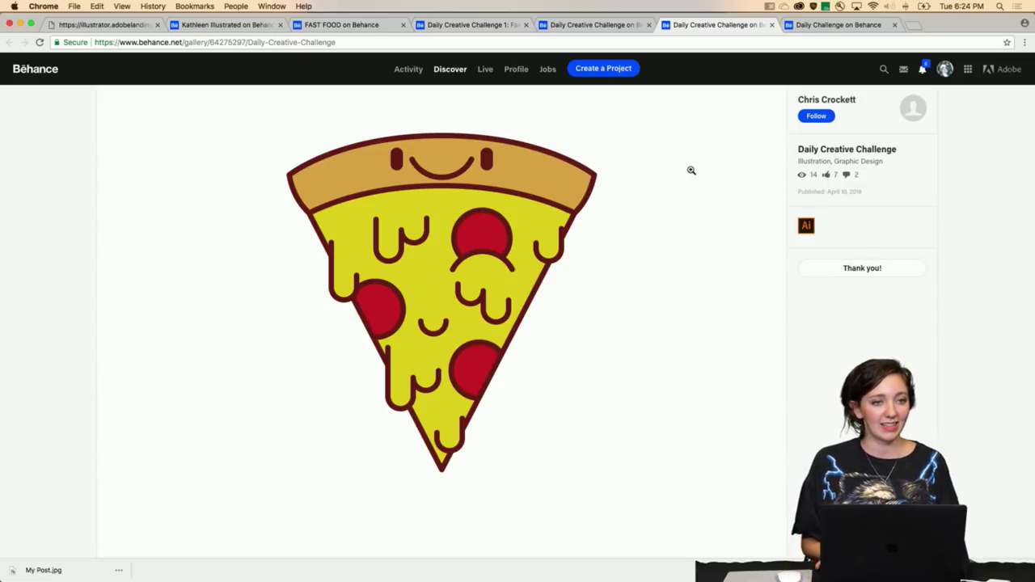
Comment 'So much intrigue! What's the story with the "!"?' on the fries Daily Challenge project
{"action": "key", "text": "ctrl+Tab"}
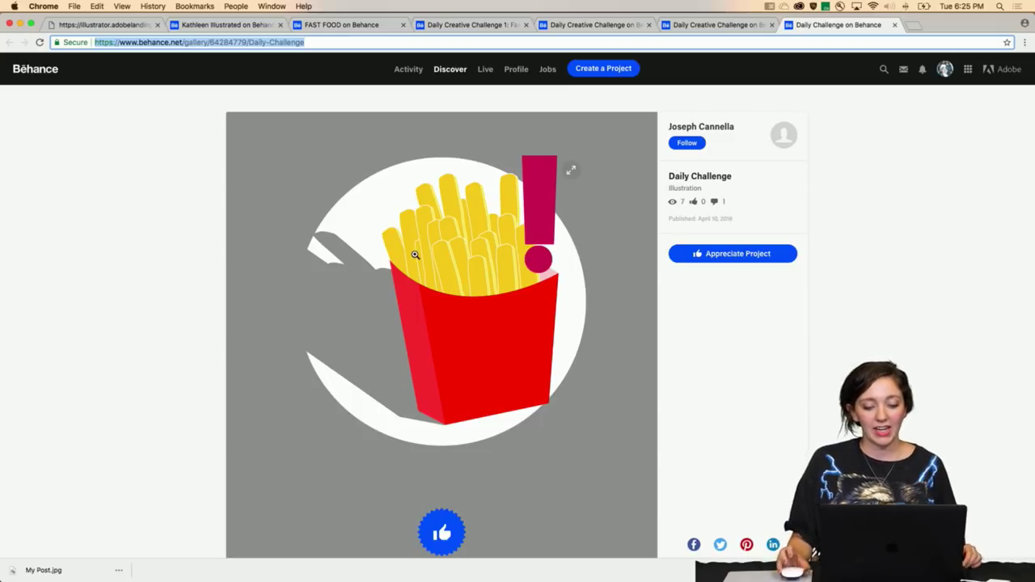
{"action": "scroll", "coordinate": [404, 218], "scroll_direction": "down", "scroll_amount": 1}
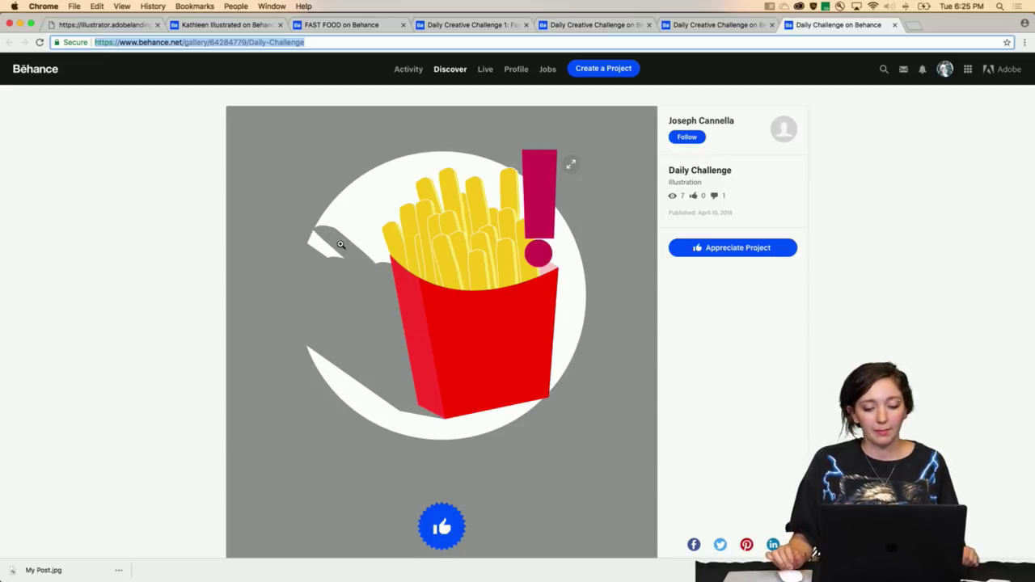
{"action": "scroll", "coordinate": [462, 242], "scroll_direction": "down", "scroll_amount": 3}
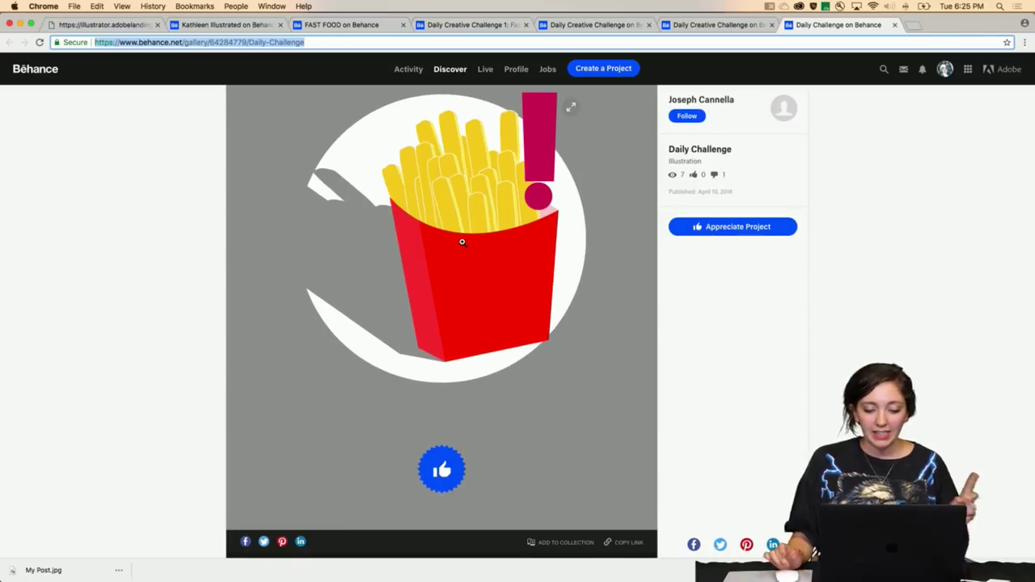
{"action": "scroll", "coordinate": [486, 233], "scroll_direction": "up", "scroll_amount": 3}
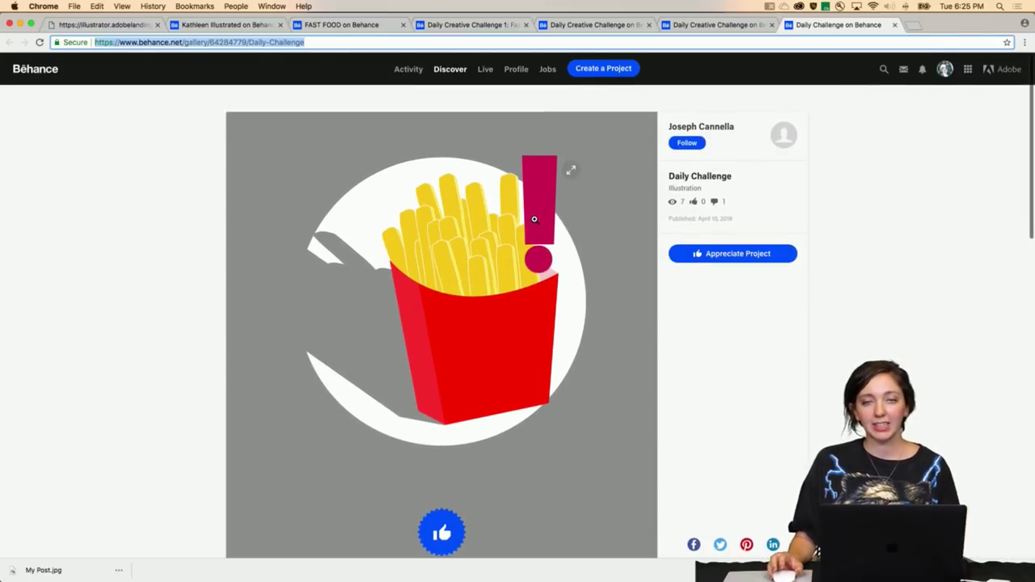
{"action": "scroll", "coordinate": [534, 220], "scroll_direction": "down", "scroll_amount": 10}
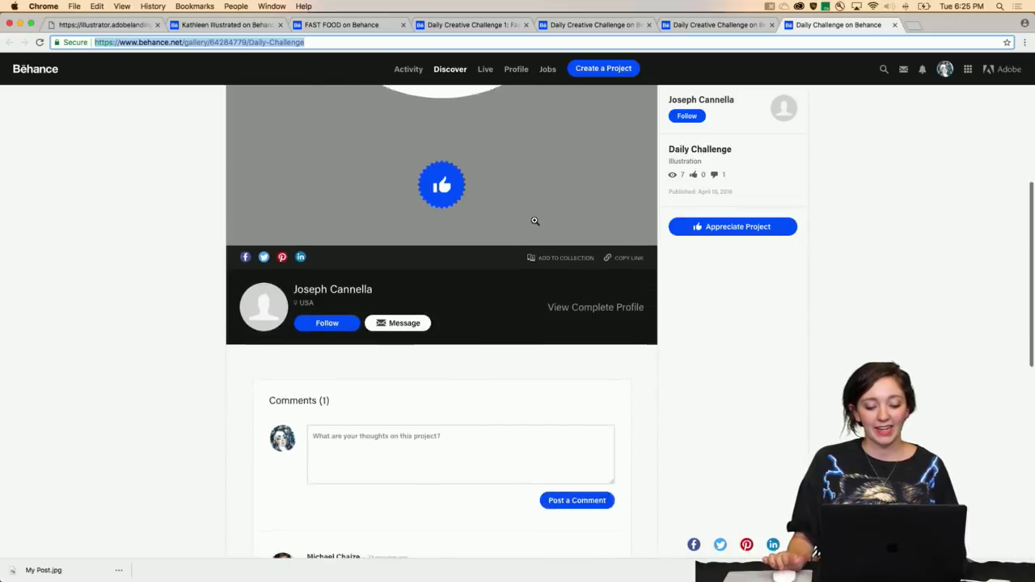
{"action": "left_click", "coordinate": [466, 307]}
{"action": "type", "text": "So much intrig"}
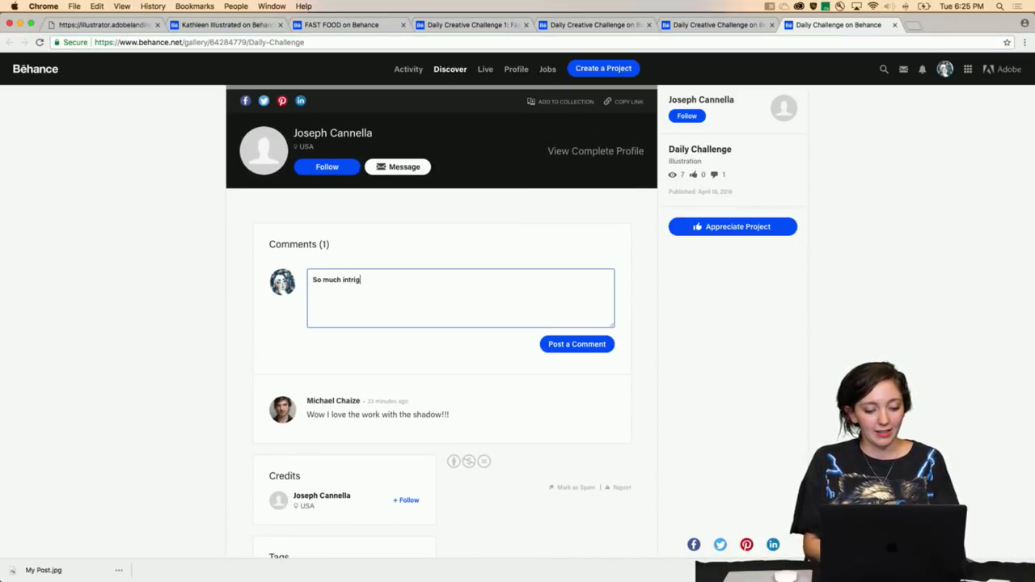
{"action": "type", "text": "ue! What's the story with the \"!\" ?"}
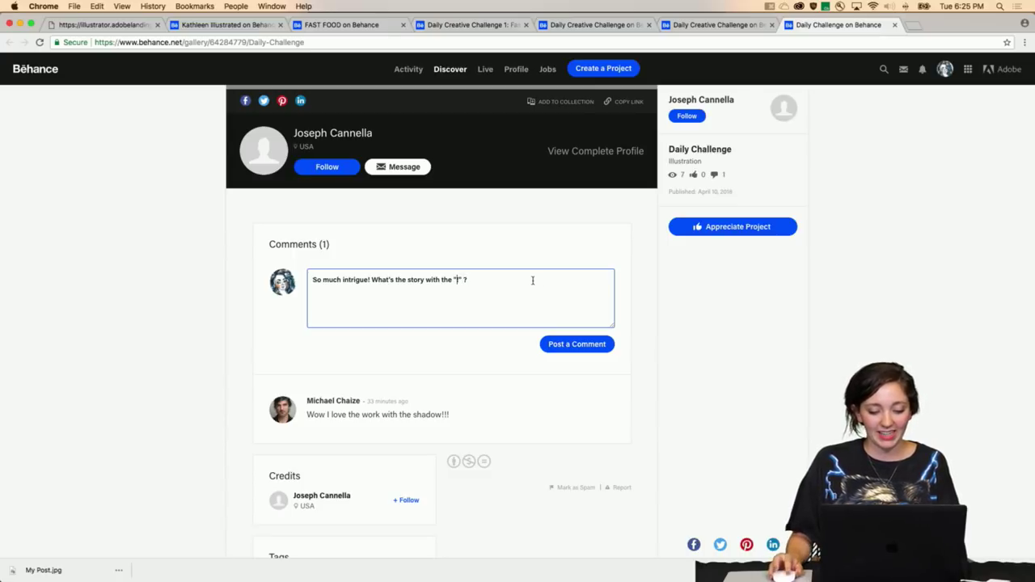
{"action": "left_click", "coordinate": [548, 344]}
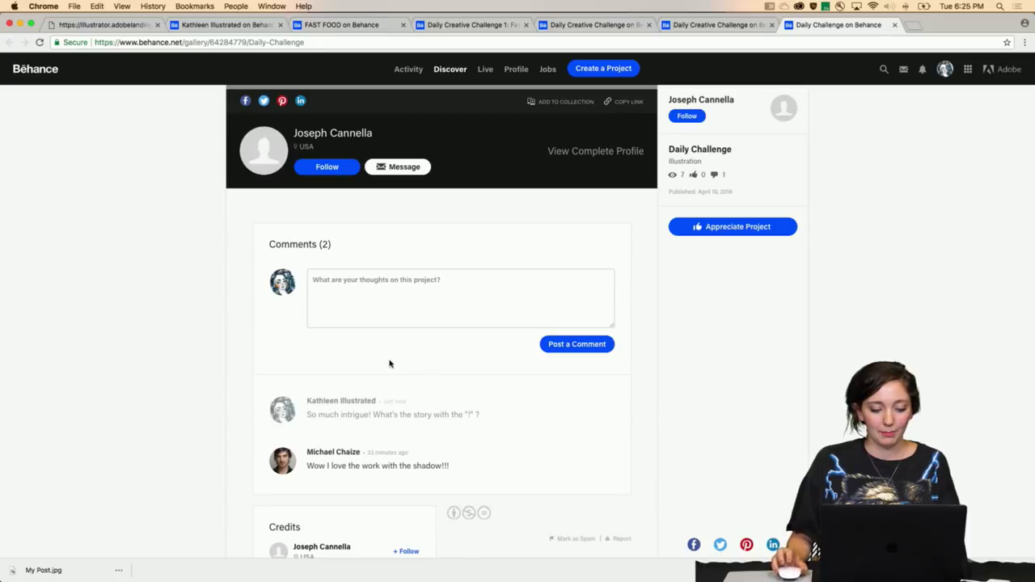
{"action": "scroll", "coordinate": [109, 258], "scroll_direction": "up", "scroll_amount": 10}
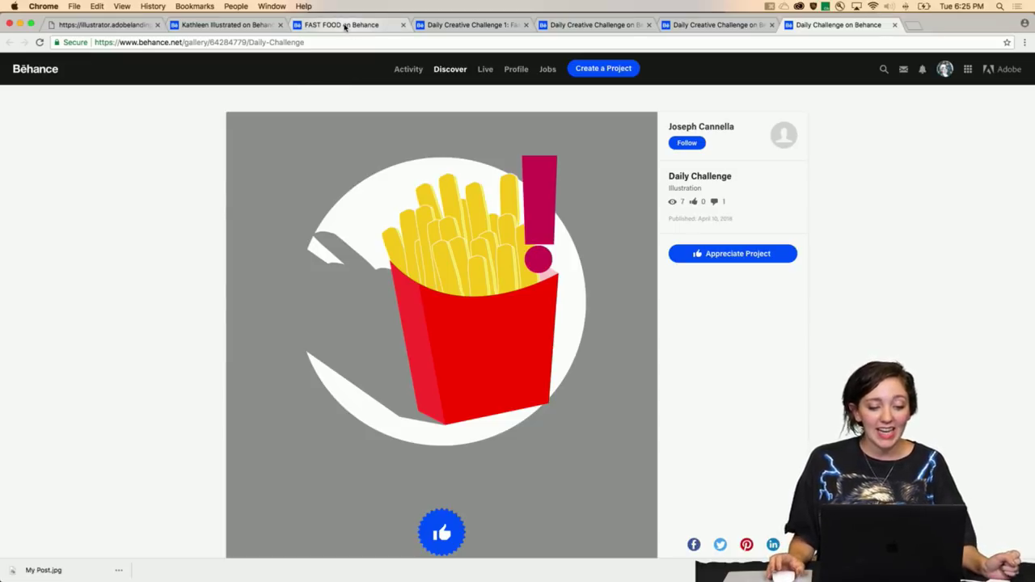
Bring Slack's #get-feedback channel in the Daily Creative Challenge workspace to the front
{"action": "left_click", "coordinate": [227, 25]}
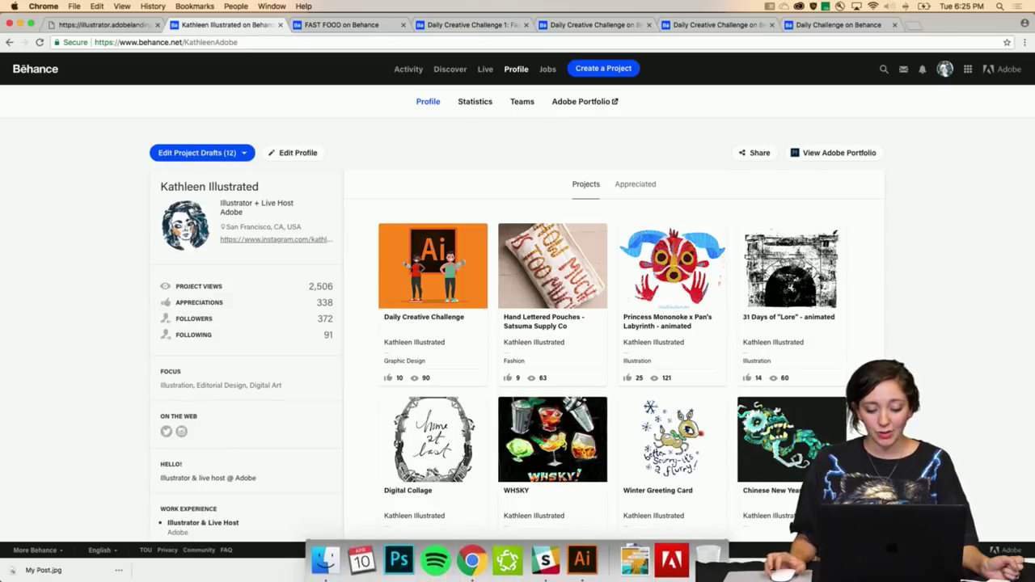
{"action": "left_click", "coordinate": [582, 560]}
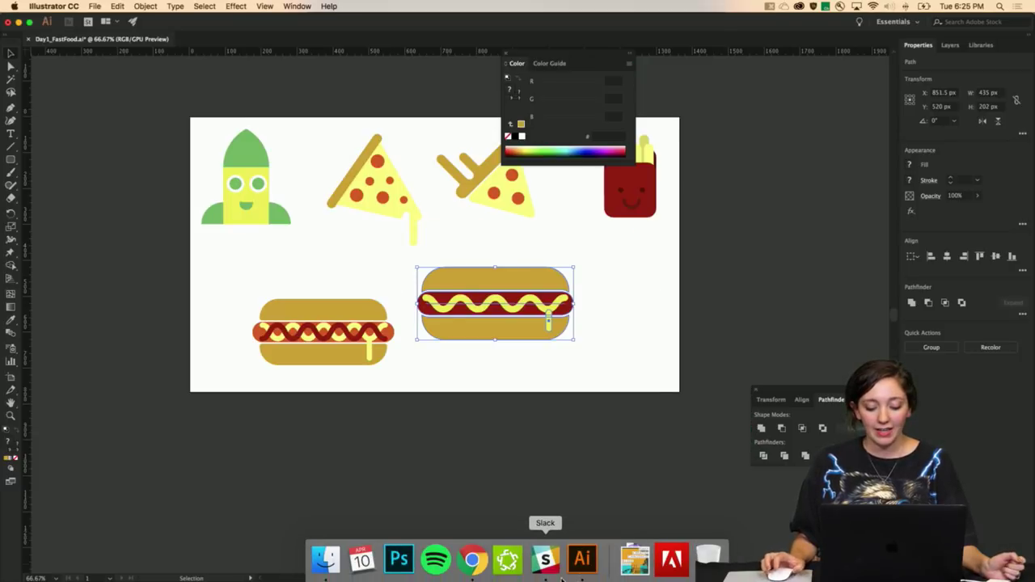
{"action": "left_click", "coordinate": [545, 557]}
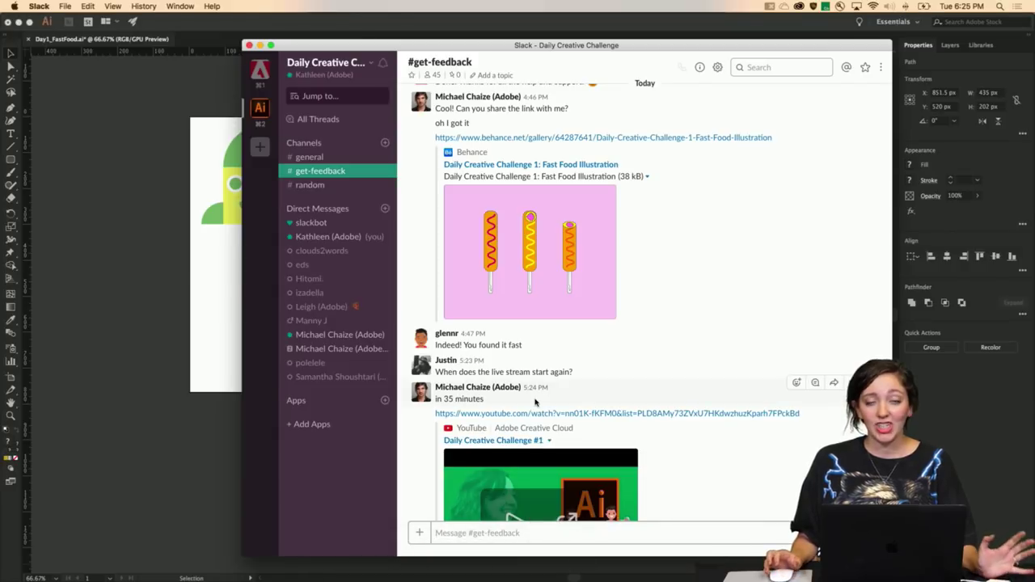